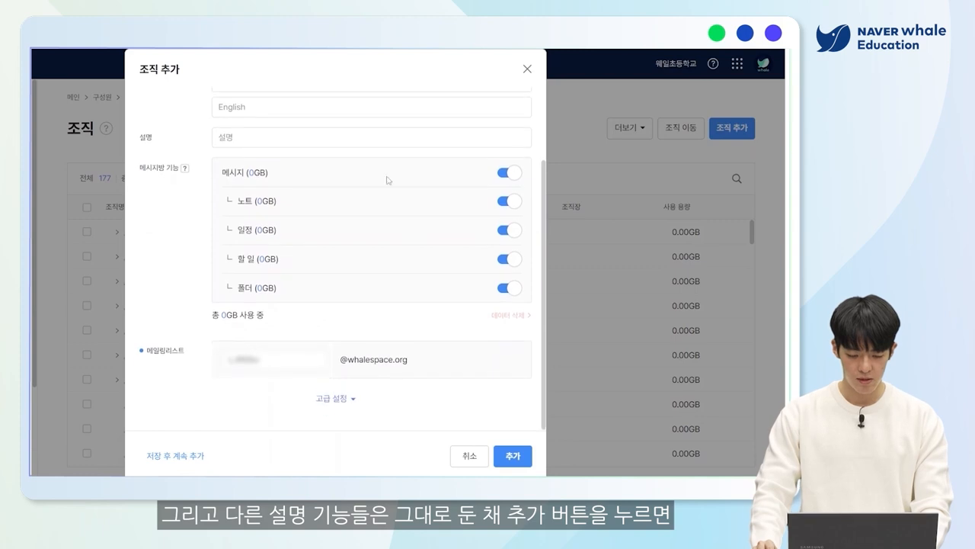
Step: Add the new organization with all message-room features left enabled and check it in the organization list
left_click(510, 457)
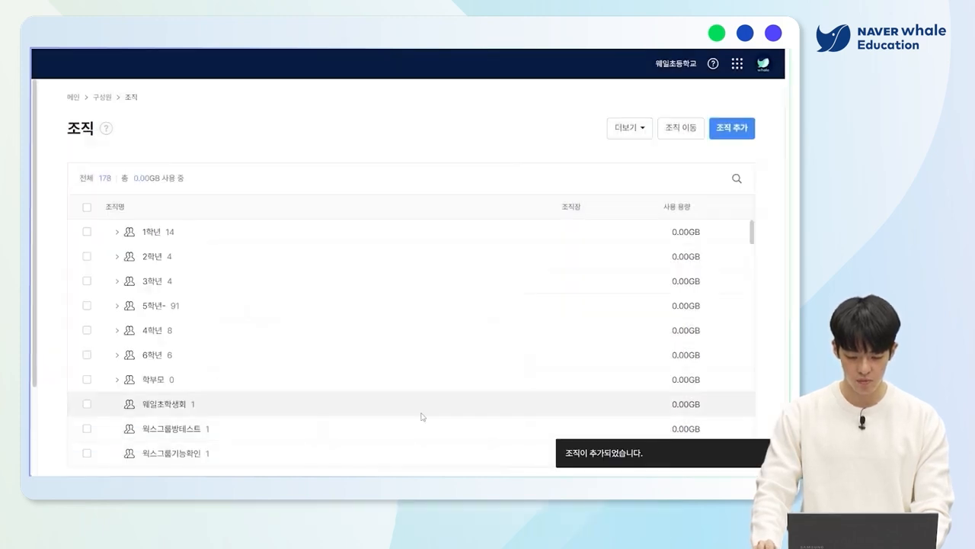
scroll(304, 404, "down", 15)
scroll(309, 399, "down", 5)
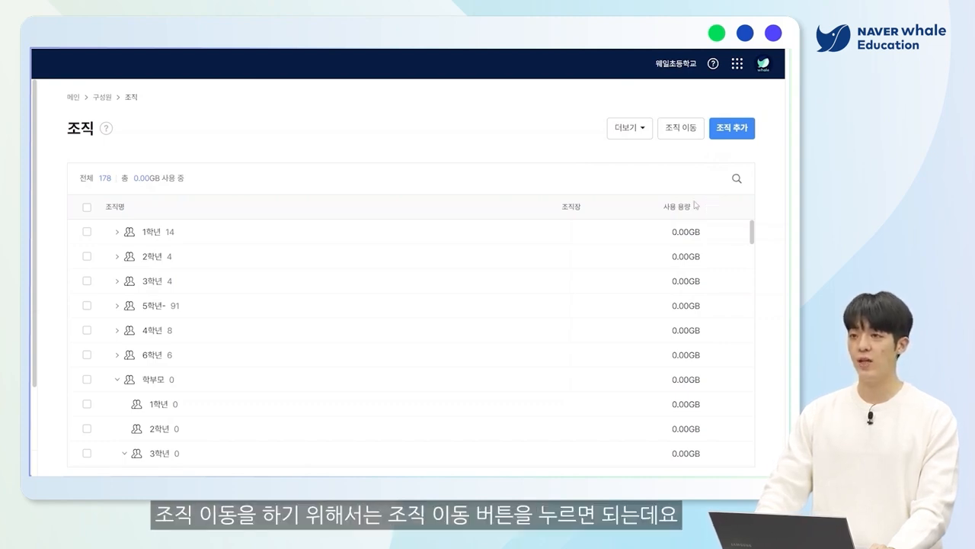
Step: Move the test학교 organization under 1학년 using quick move, and expand 1학년 in the list
left_click(681, 127)
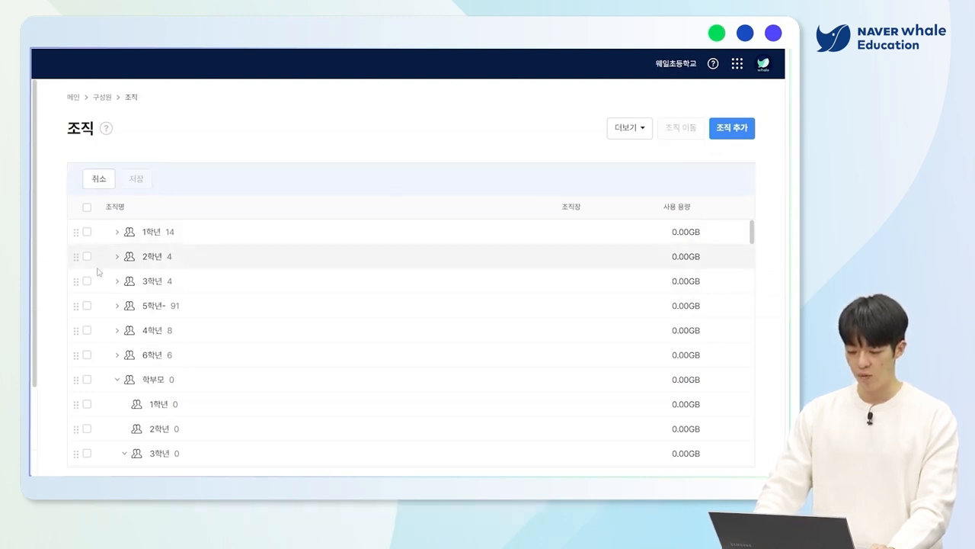
scroll(100, 298, "down", 5)
scroll(104, 312, "down", 3)
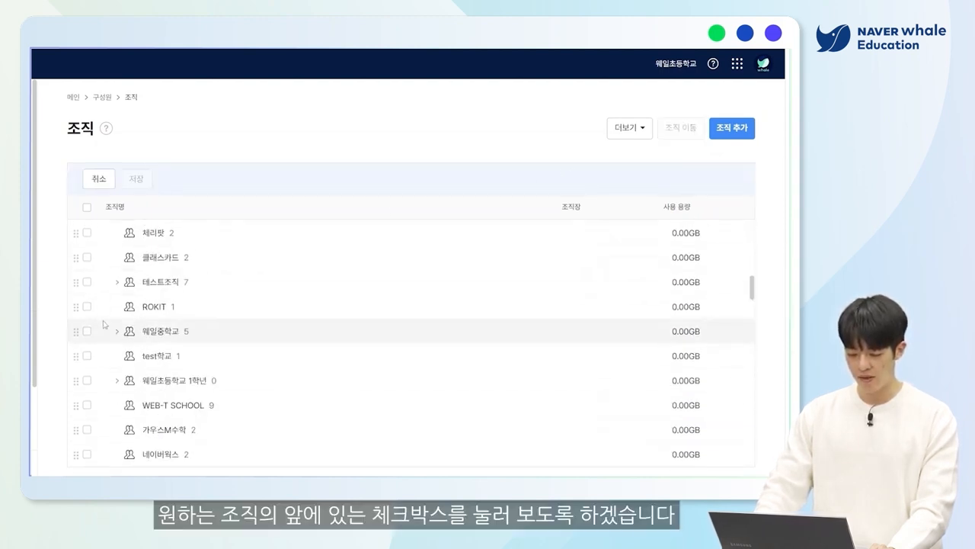
left_click(87, 357)
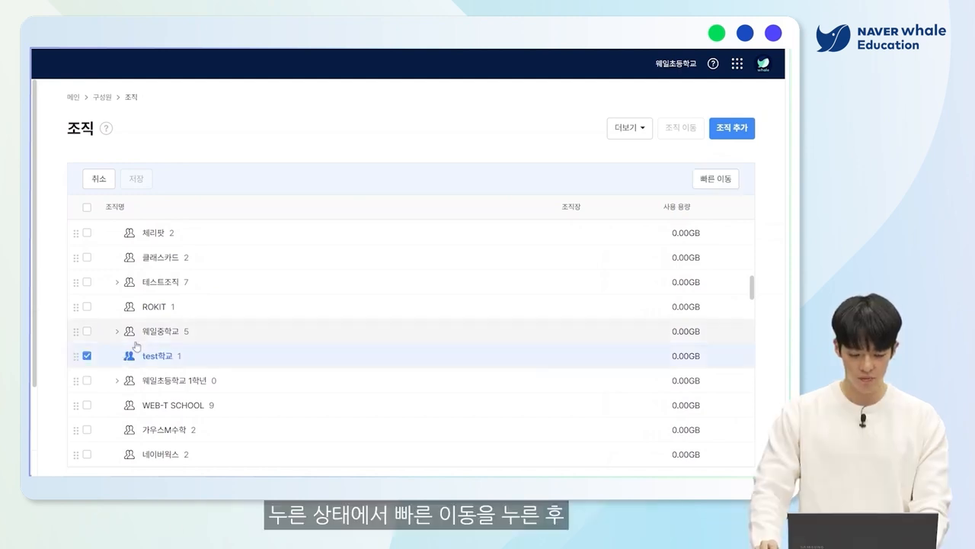
left_click(712, 177)
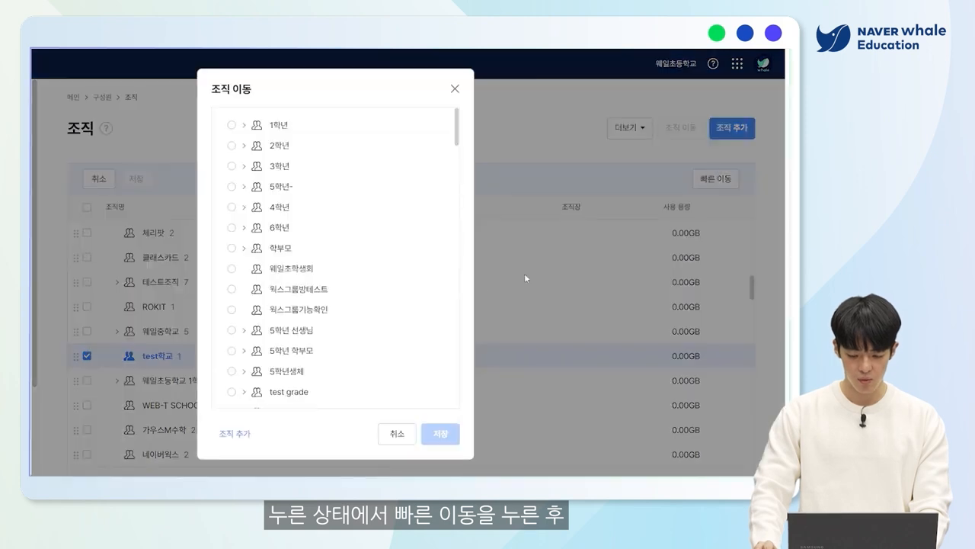
left_click(233, 126)
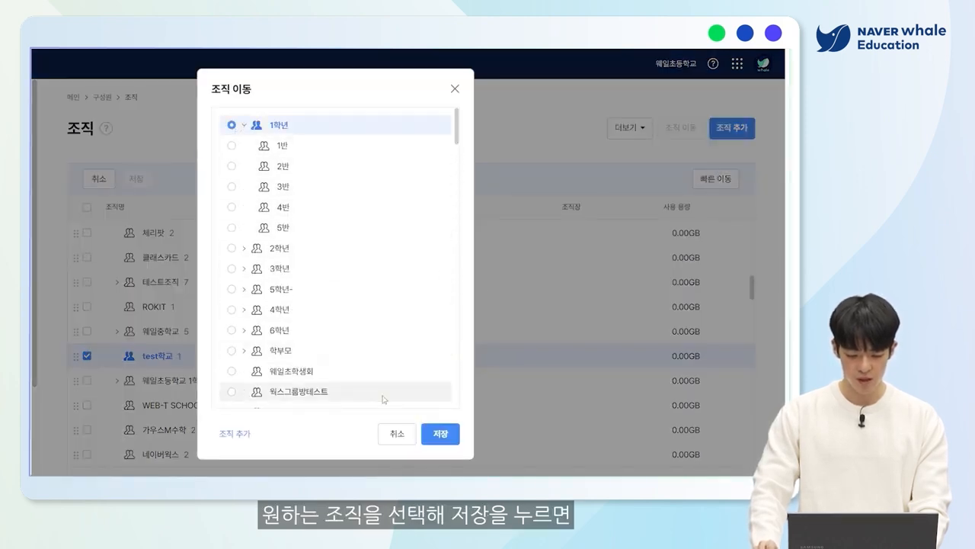
left_click(442, 433)
scroll(225, 352, "up", 10)
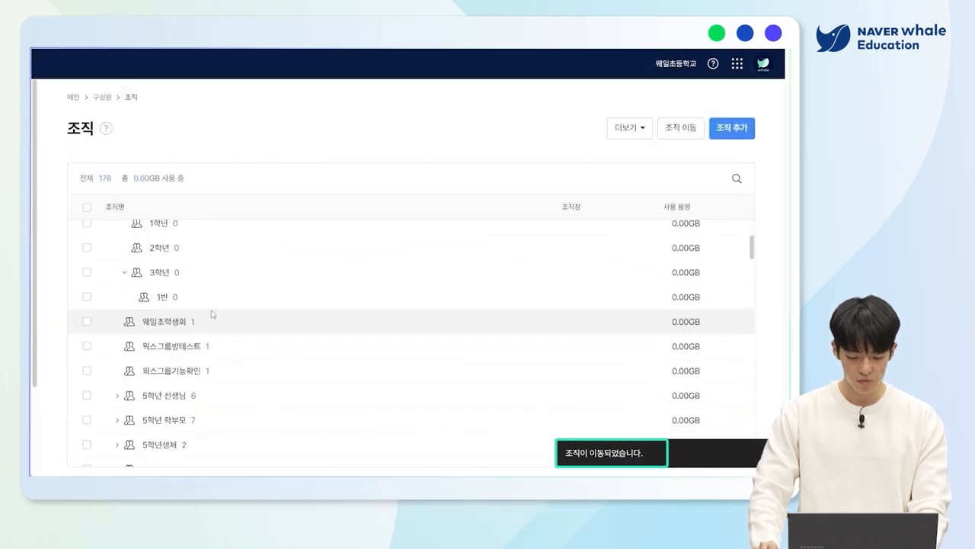
left_click(113, 232)
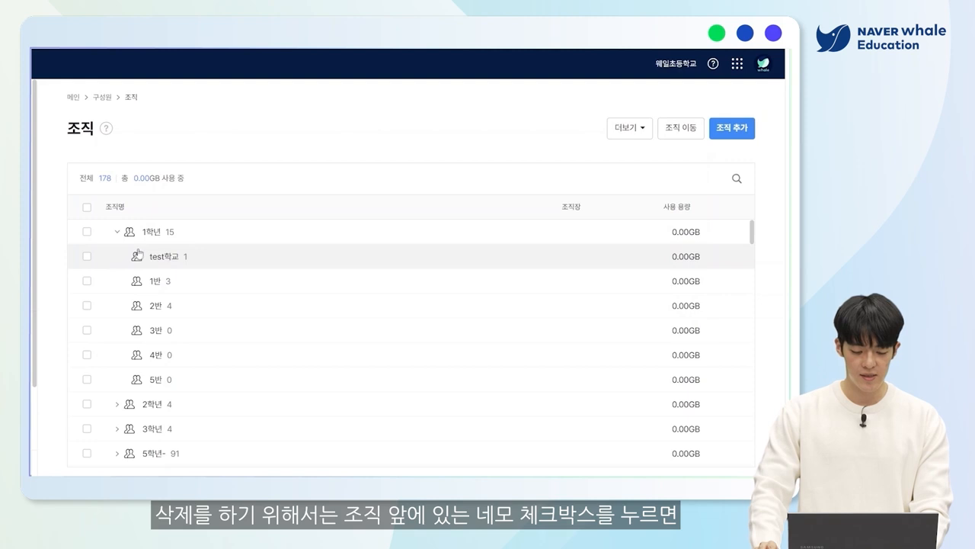
Step: Delete only the 3반 organization under 1학년, acknowledging that its conversations and stored data are deleted
left_click(87, 232)
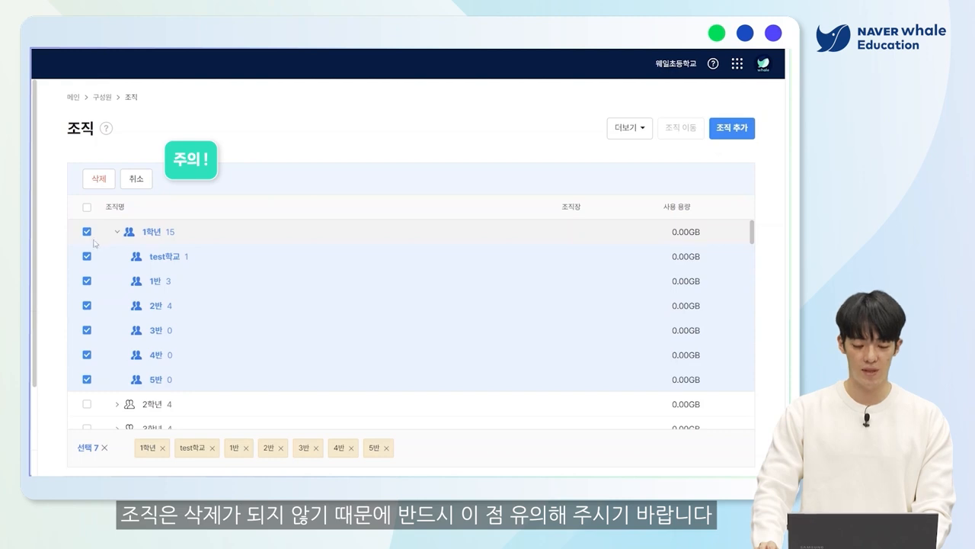
left_click(87, 232)
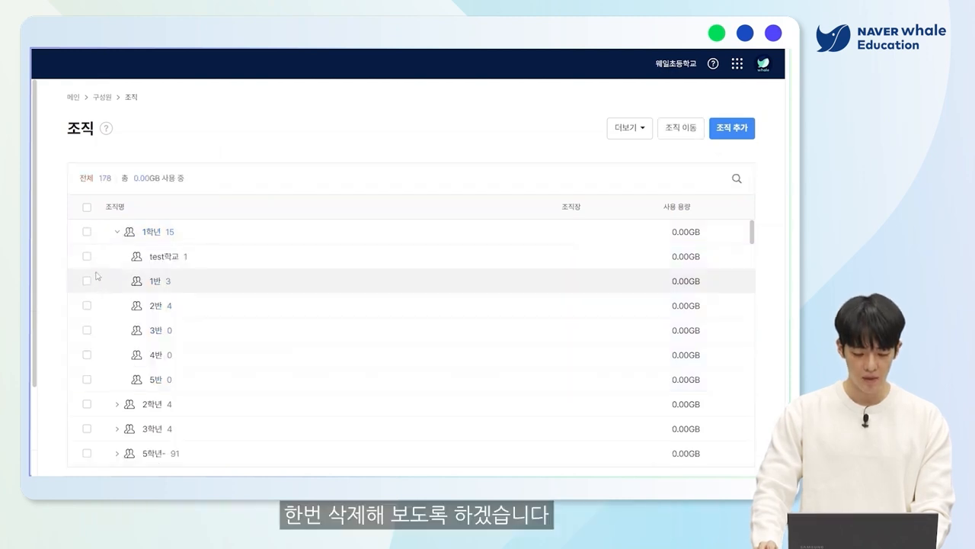
left_click(87, 331)
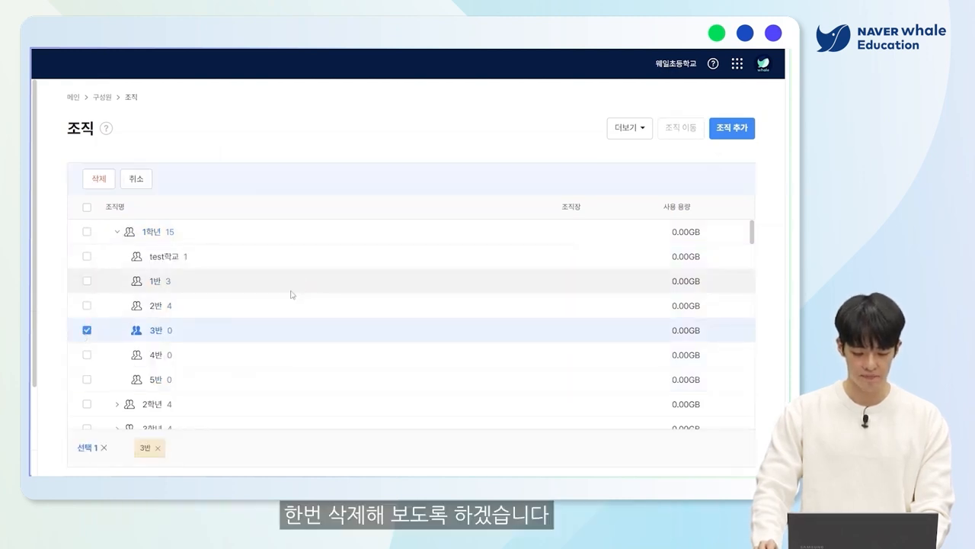
left_click(102, 182)
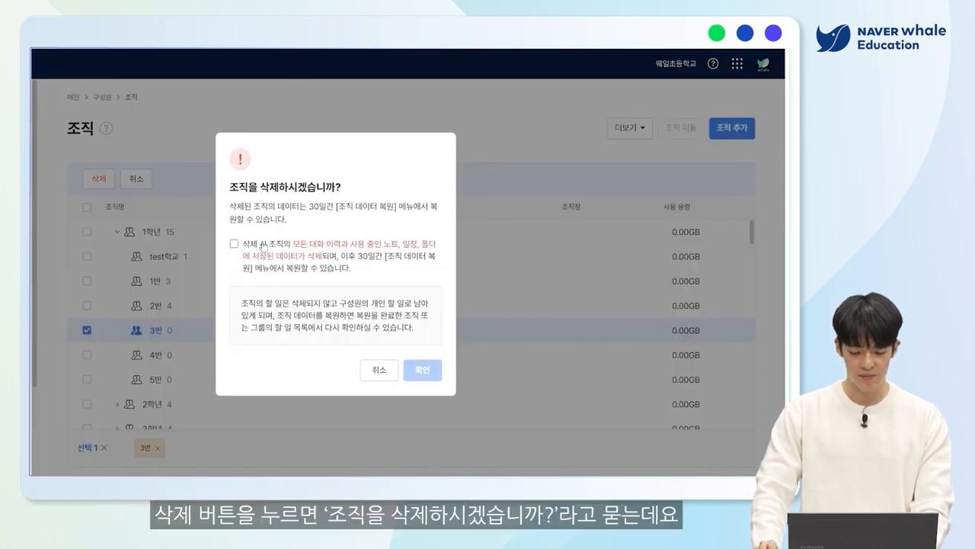
left_click(250, 252)
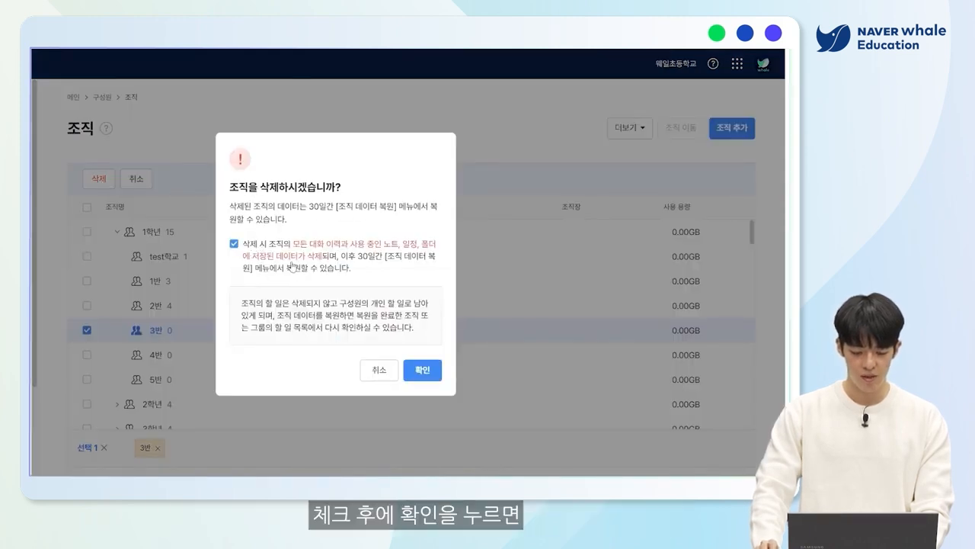
left_click(431, 371)
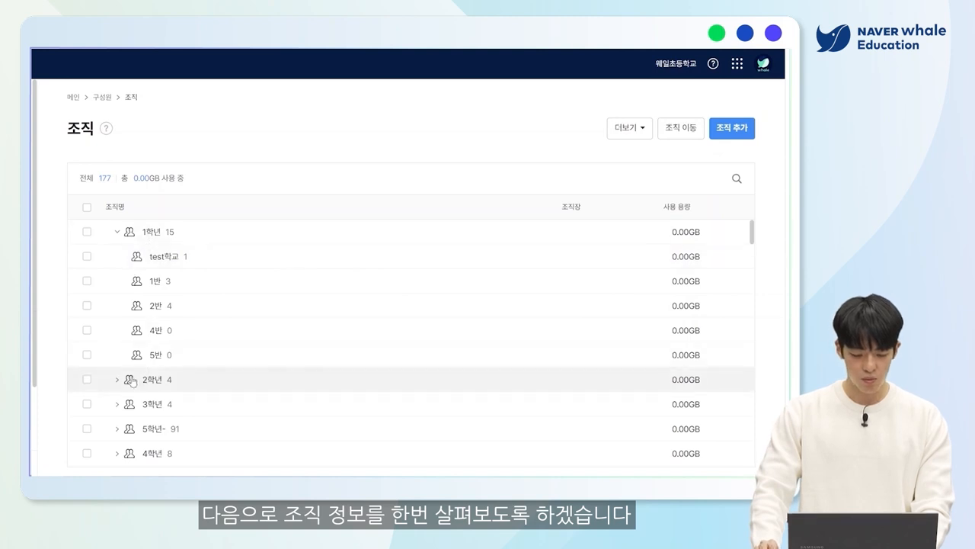
Step: Review the 1학년 organization's information and members, and save its edit form without changing the name or features
left_click(150, 234)
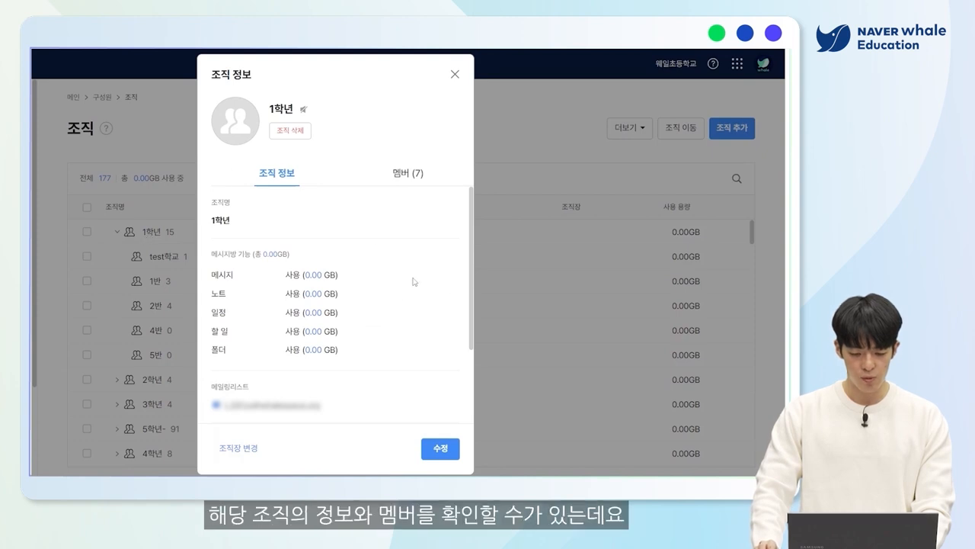
left_click(400, 176)
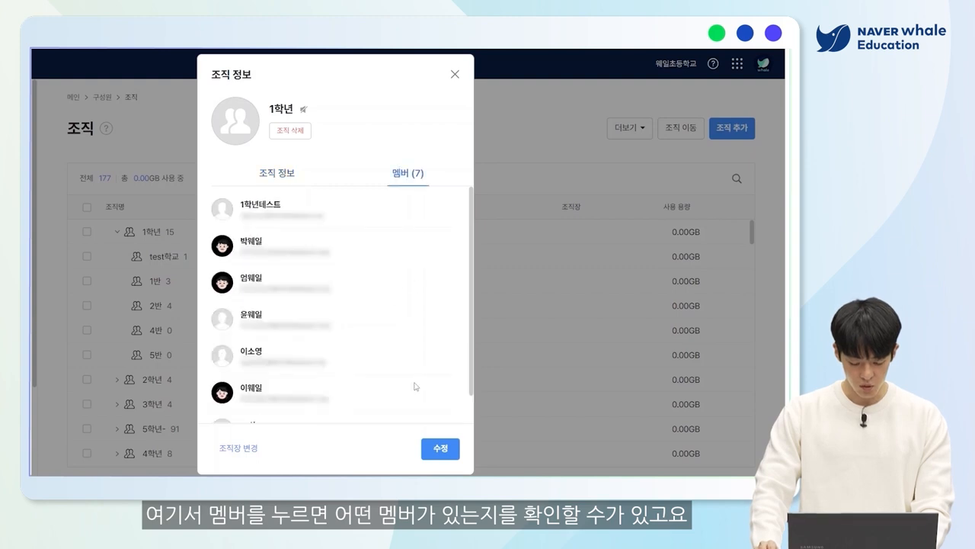
left_click(441, 449)
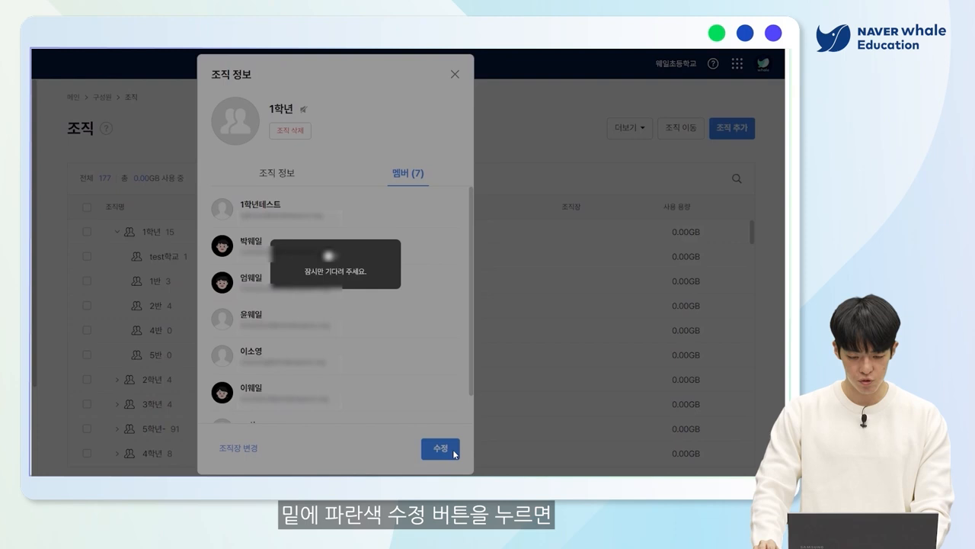
left_click(289, 128)
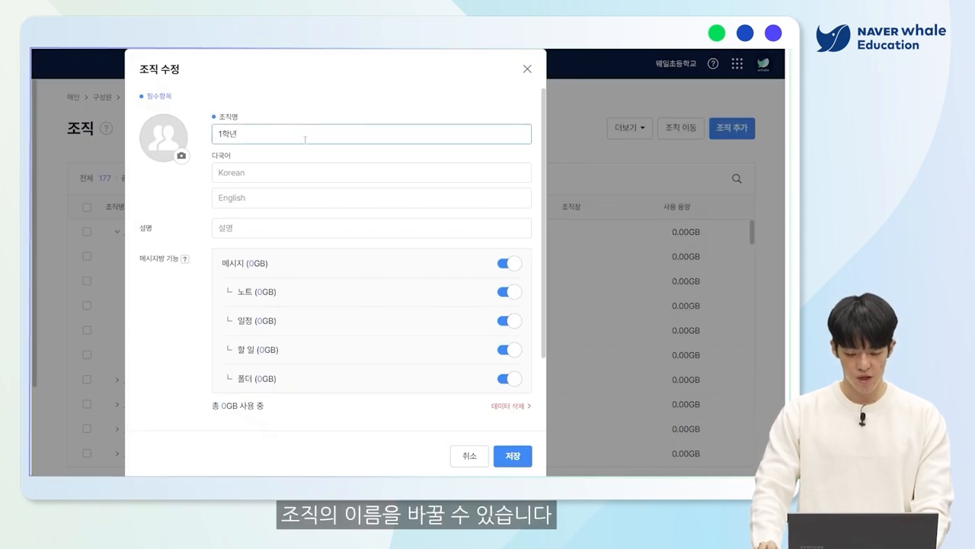
scroll(309, 145, "down", 2)
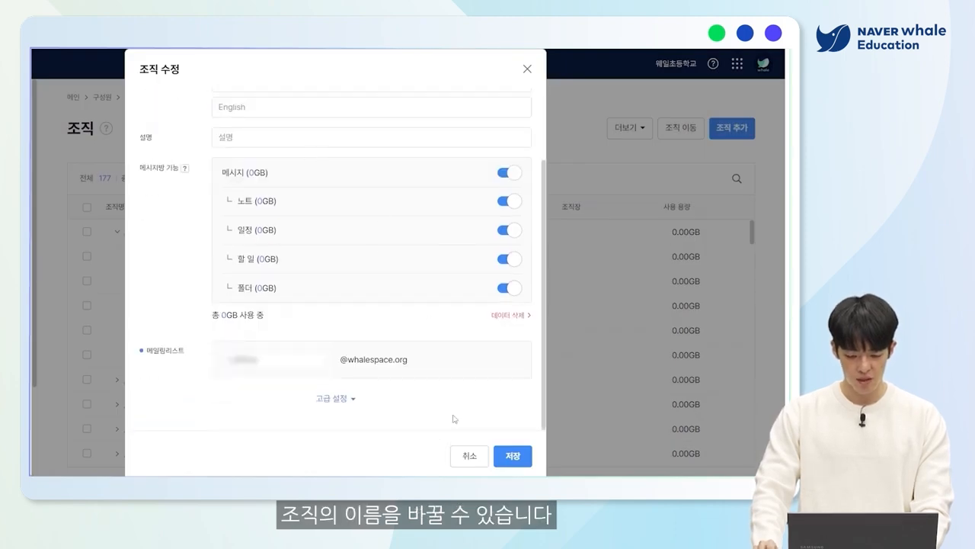
left_click(501, 451)
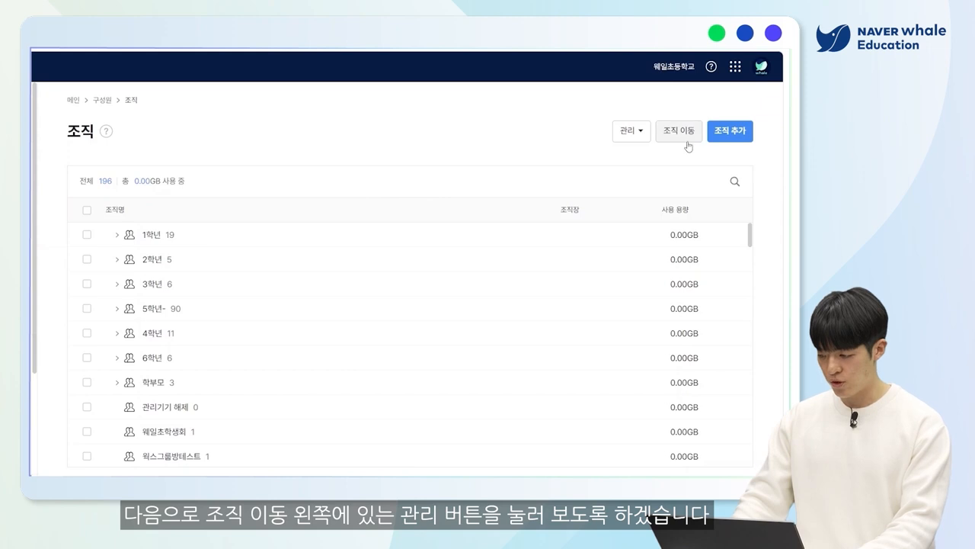
Step: Open the organization data restore (조직 데이터 복원) function from the organization management options
left_click(631, 135)
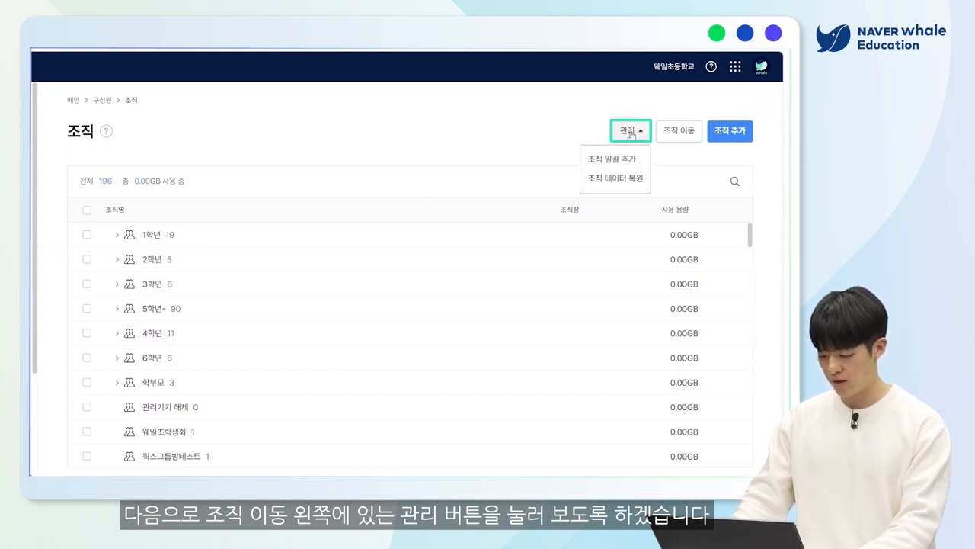
left_click(642, 185)
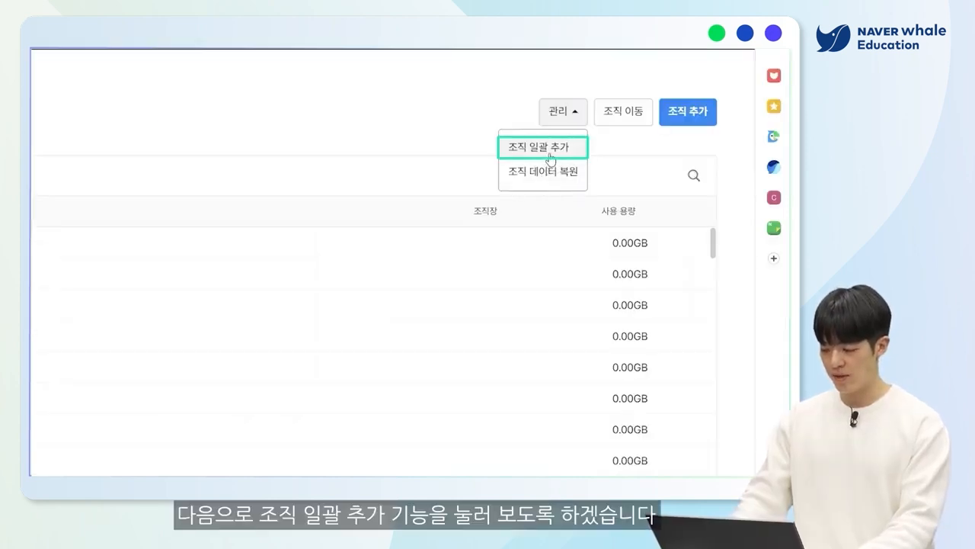
Step: Download the XLSX sample for adding organizations in bulk and open NAVER WORKS_organization_sample in Excel
left_click(550, 158)
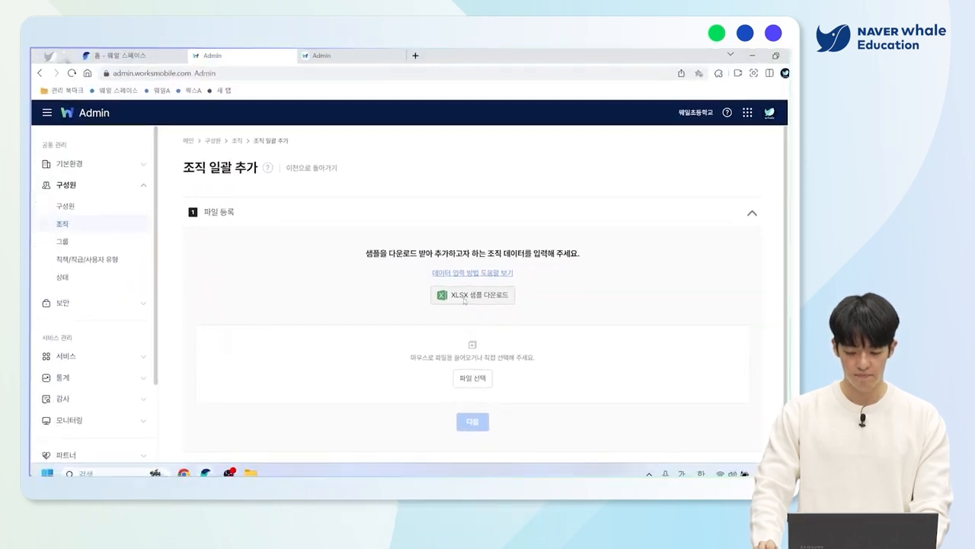
left_click(464, 300)
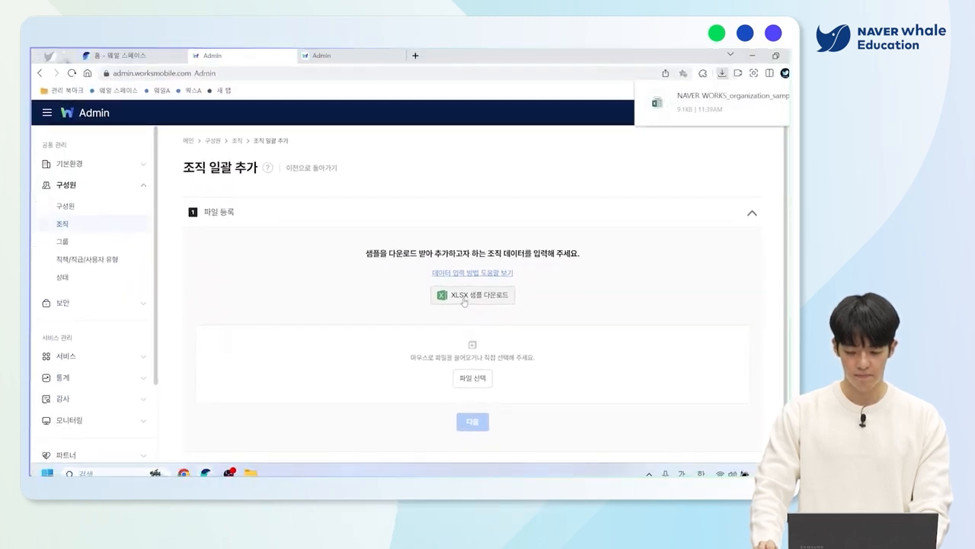
mouse_move(724, 118)
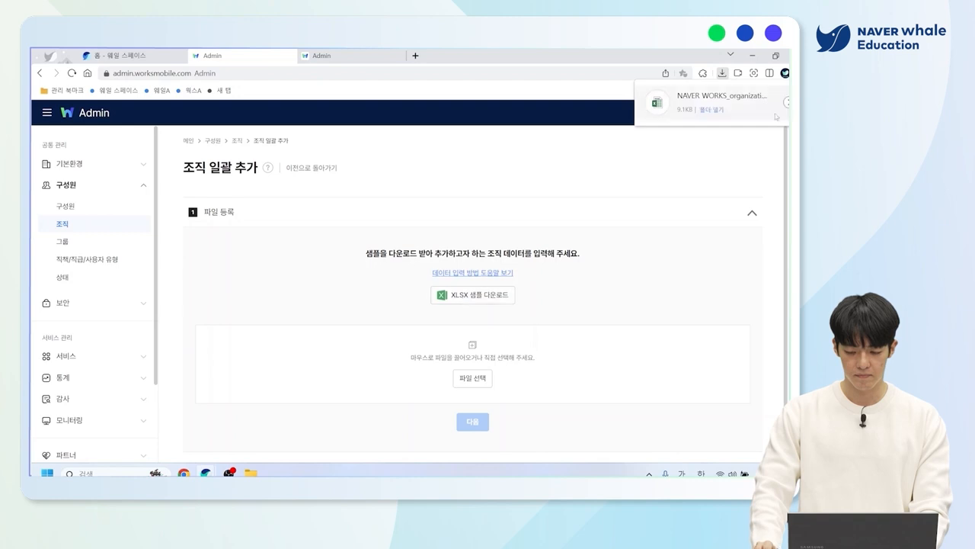
left_click(711, 111)
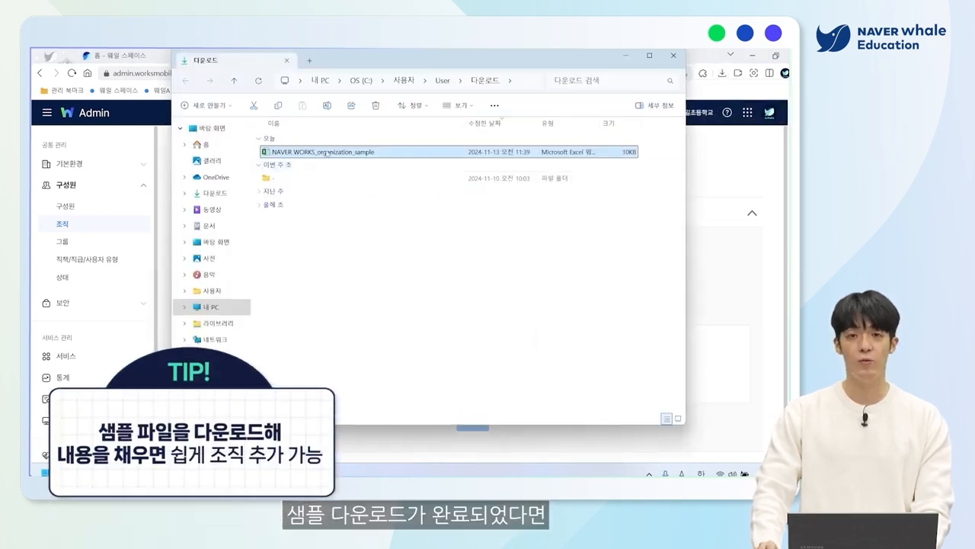
double_click(328, 153)
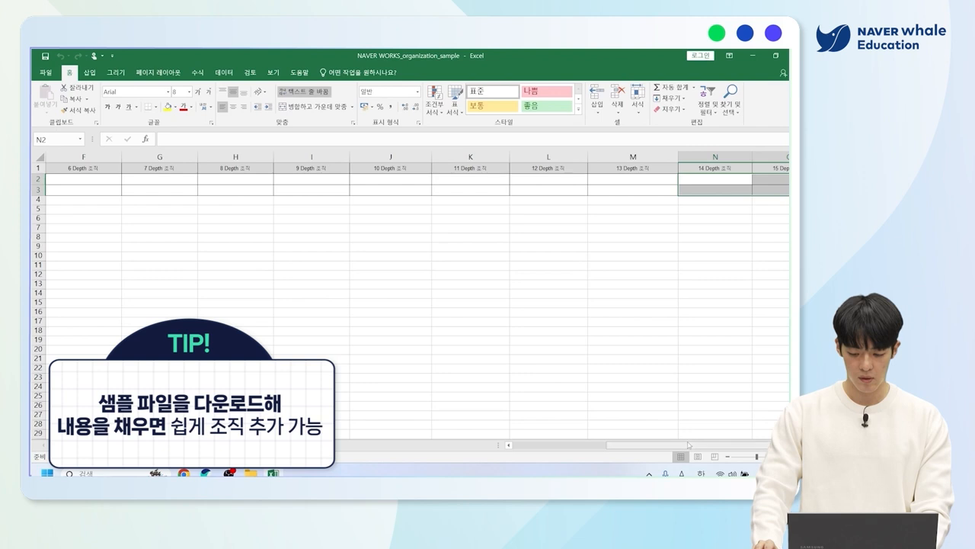
Step: Examine the sample's organization hierarchy from 1 Depth to 5 Depth in row 2, and minimize the workbook and downloads folder
left_click_drag(688, 445, 545, 462)
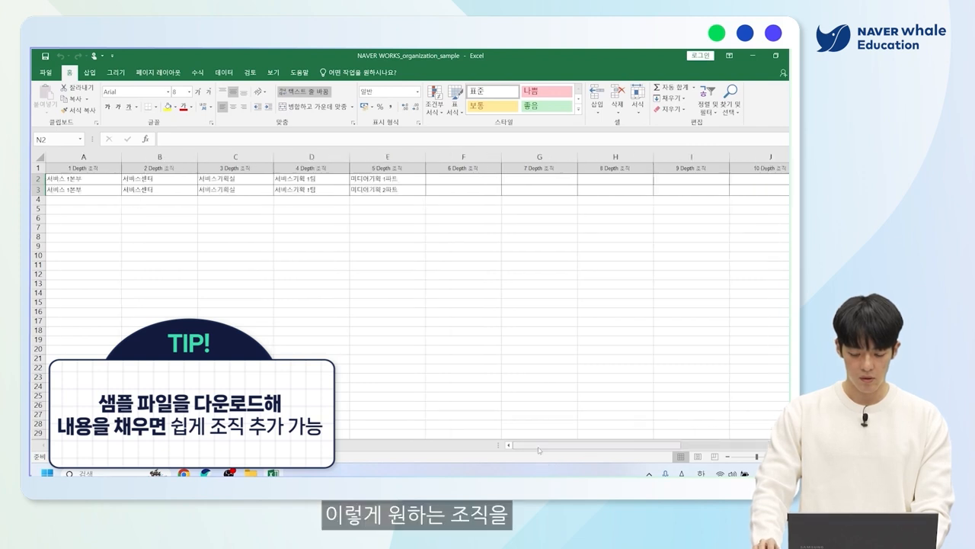
left_click(98, 179)
left_click(163, 177)
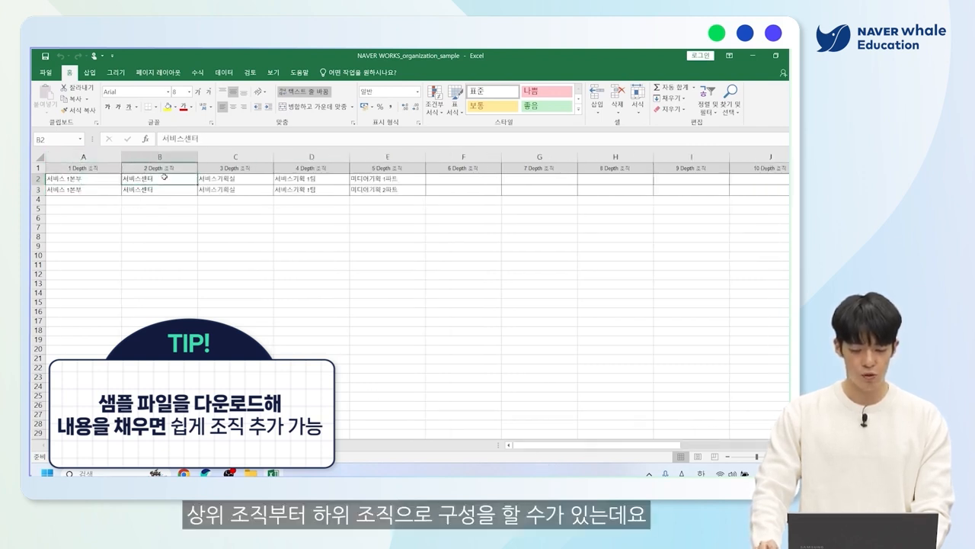
left_click(220, 179)
left_click(317, 181)
left_click(383, 181)
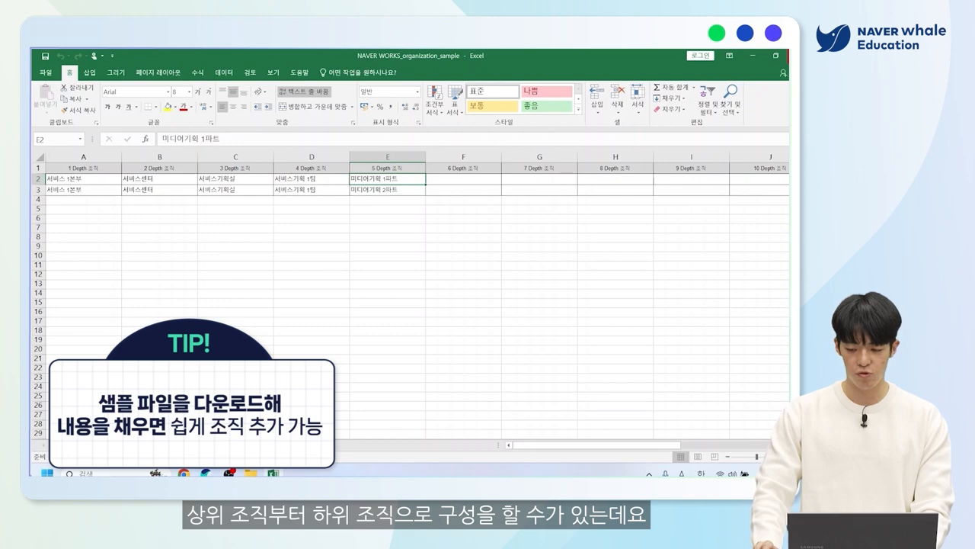
left_click(752, 55)
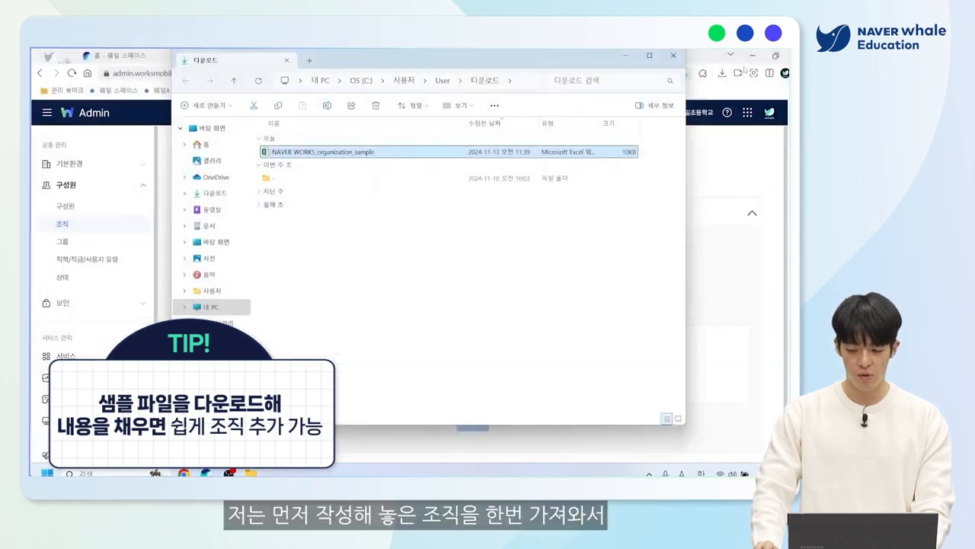
left_click(625, 55)
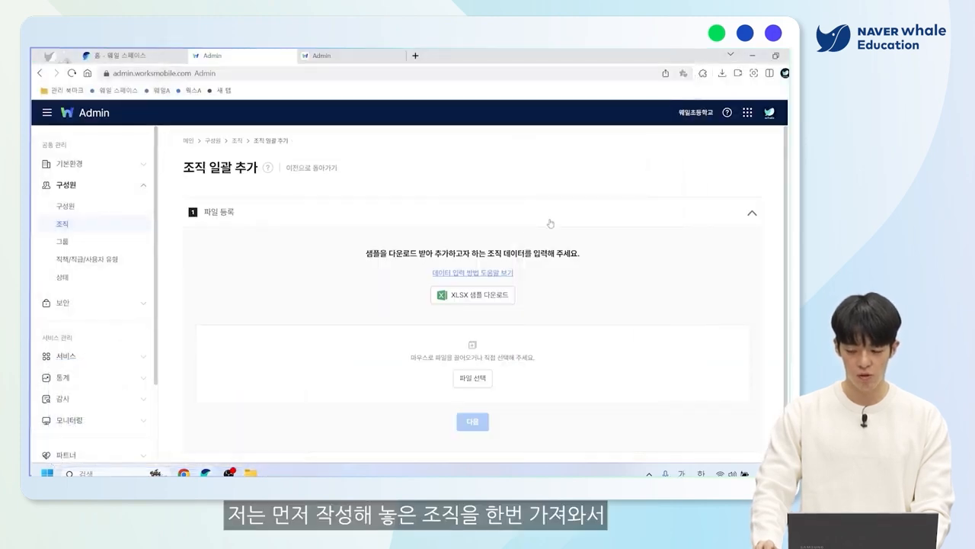
Step: Select the prepared Excel file 웨일초등학교 조직 from the desktop (바탕 화면) as the source for adding organizations in bulk
left_click(471, 379)
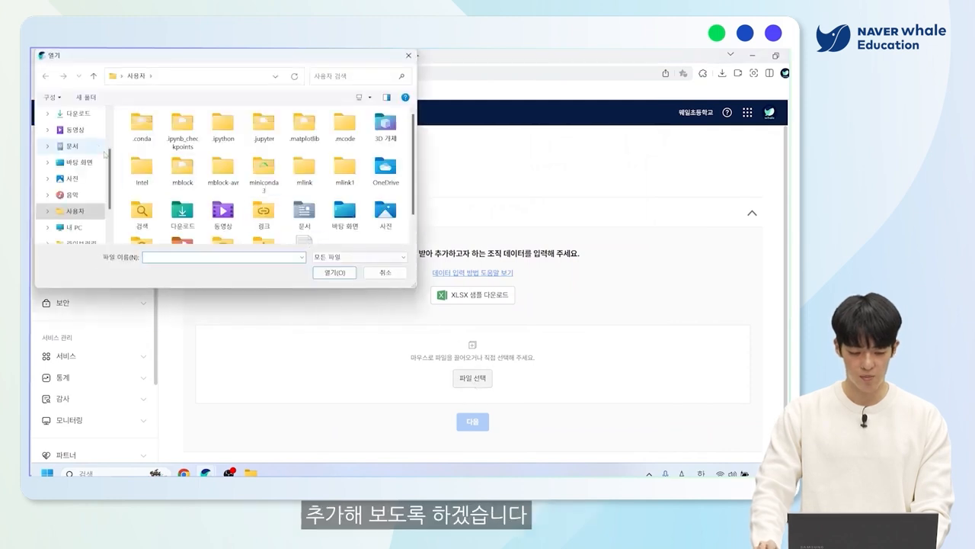
scroll(76, 161, "up", 5)
left_click(74, 117)
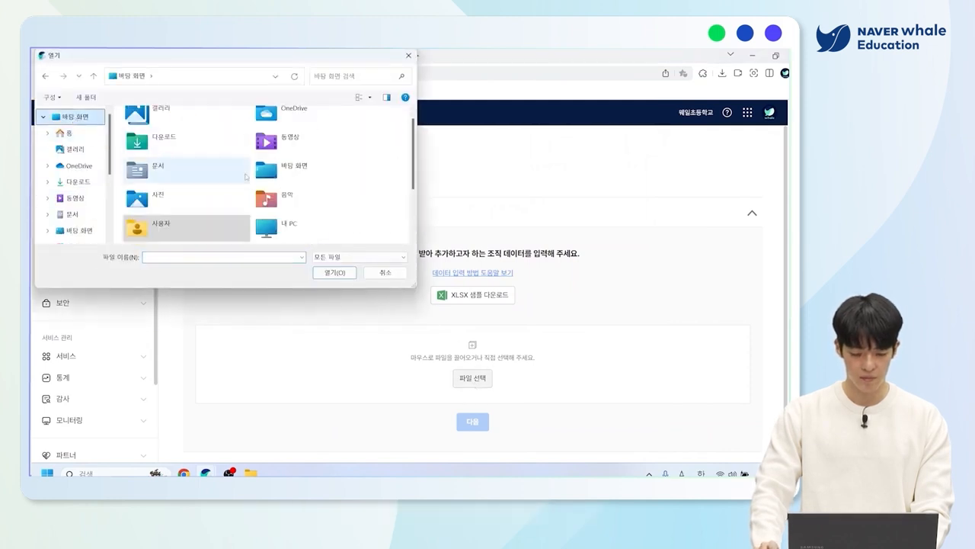
scroll(228, 190, "down", 3)
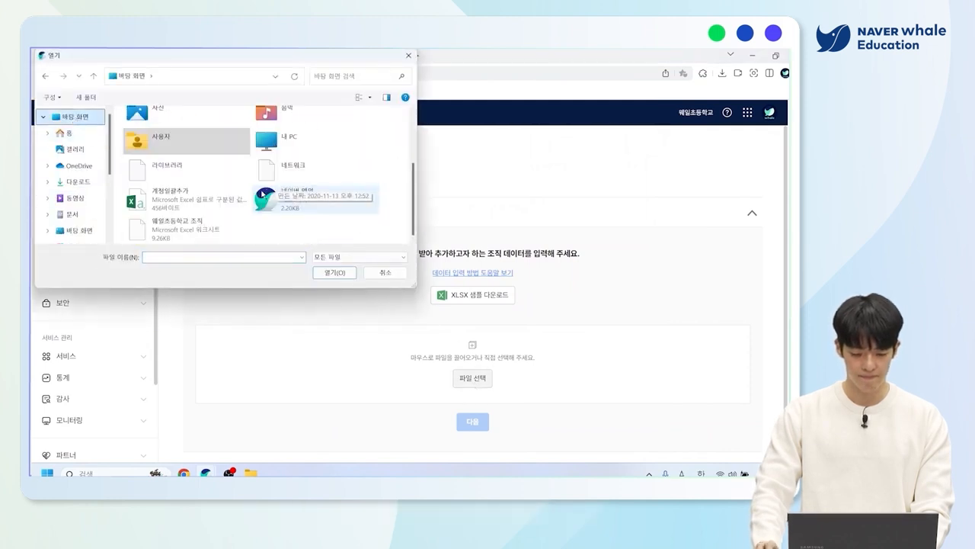
left_click(196, 229)
left_click(335, 272)
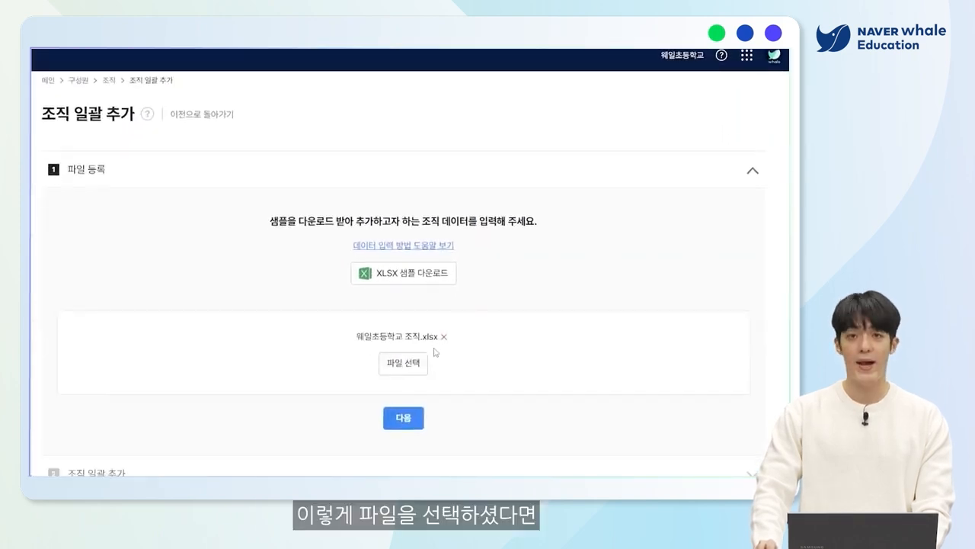
Step: Continue to the list of imported organizations, select all of them, and add them in bulk
left_click(413, 418)
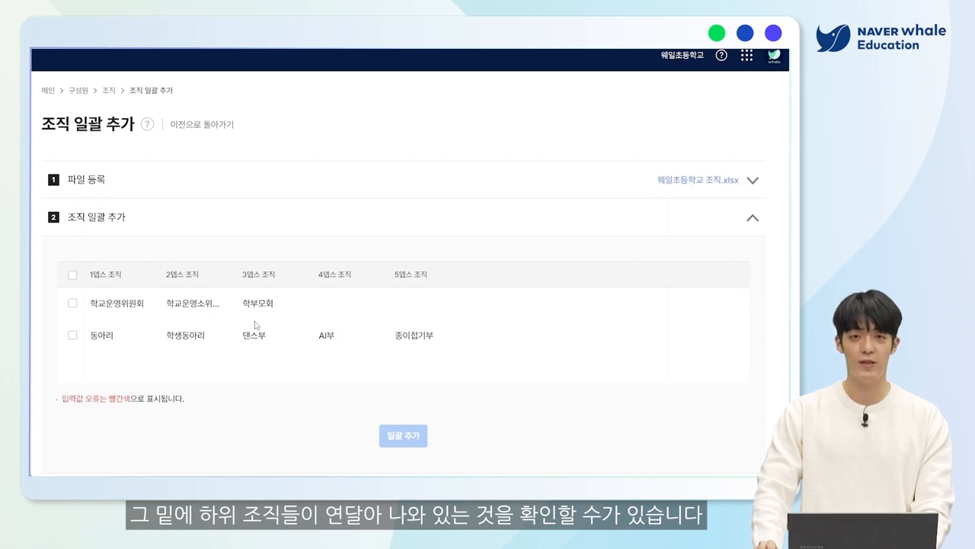
left_click(72, 275)
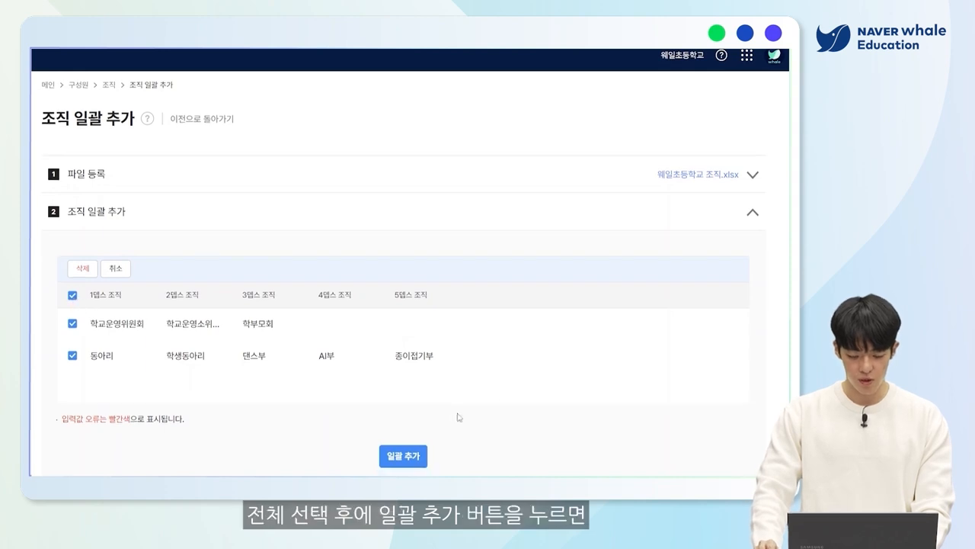
left_click(409, 463)
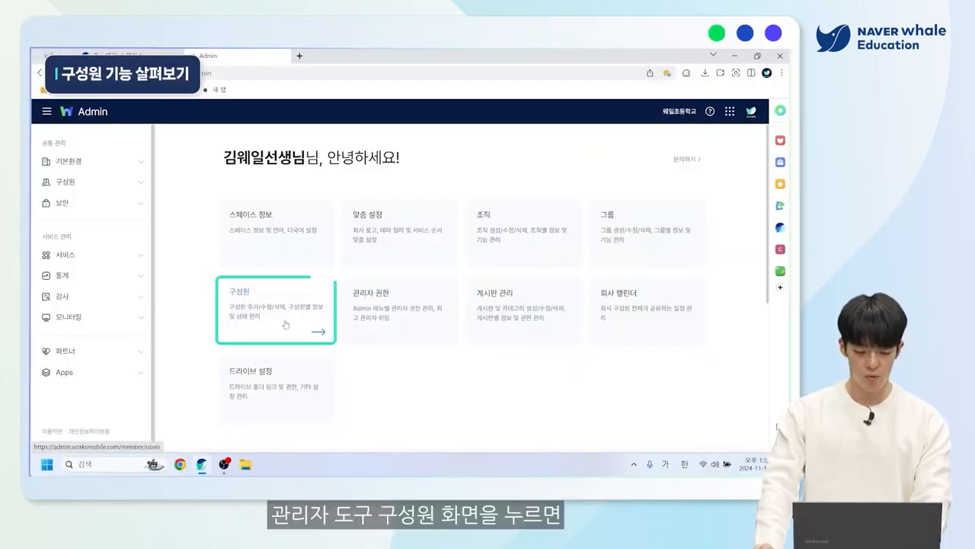
Step: Start adding a member from the 구성원 page, entering the surname, the given name, and the ID naverworks2
left_click(273, 318)
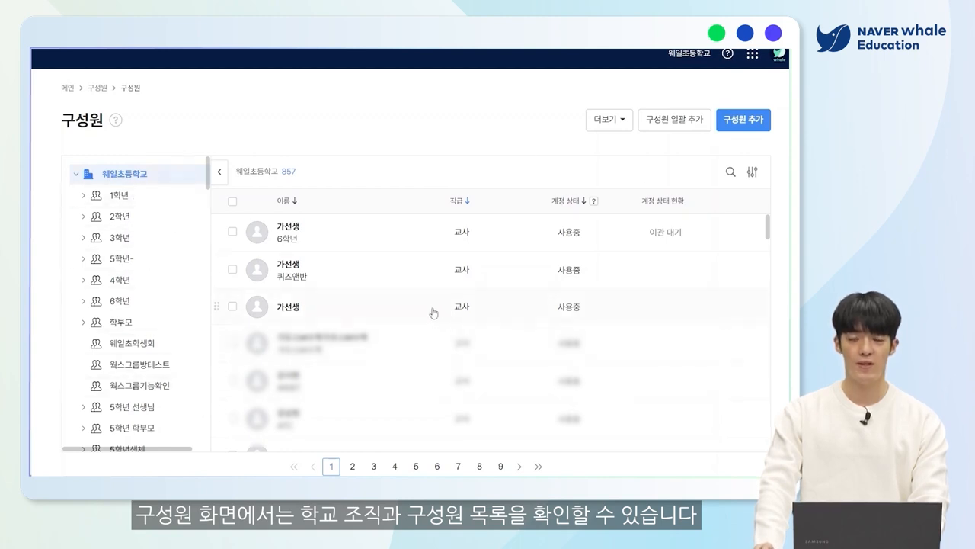
left_click(737, 129)
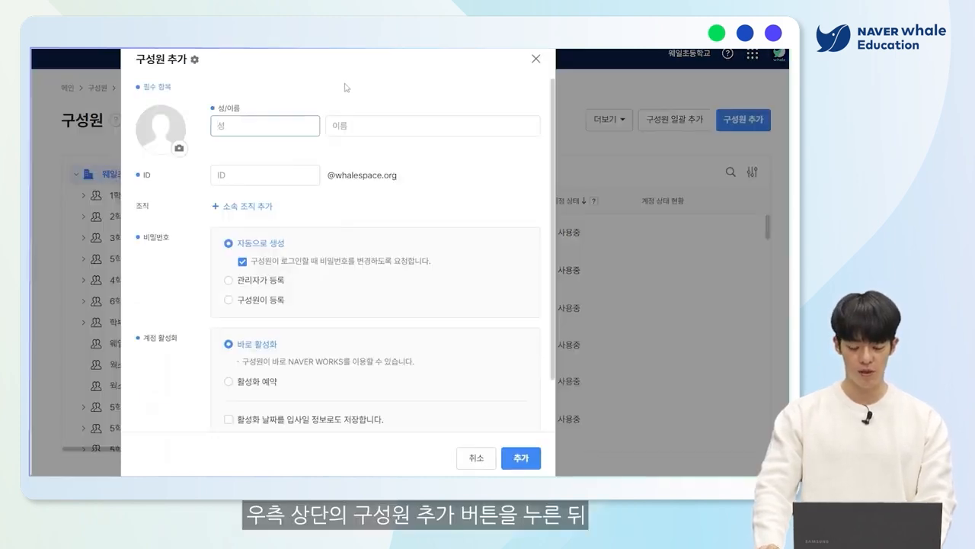
type("김")
key("Tab")
type("이베")
key("BackSpace")
type("버")
left_click(275, 176)
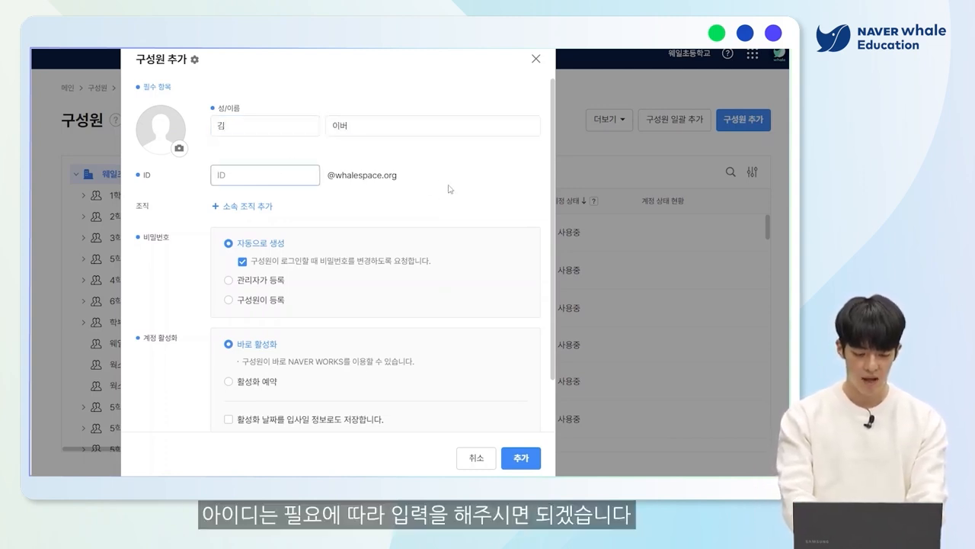
type("naverworks2")
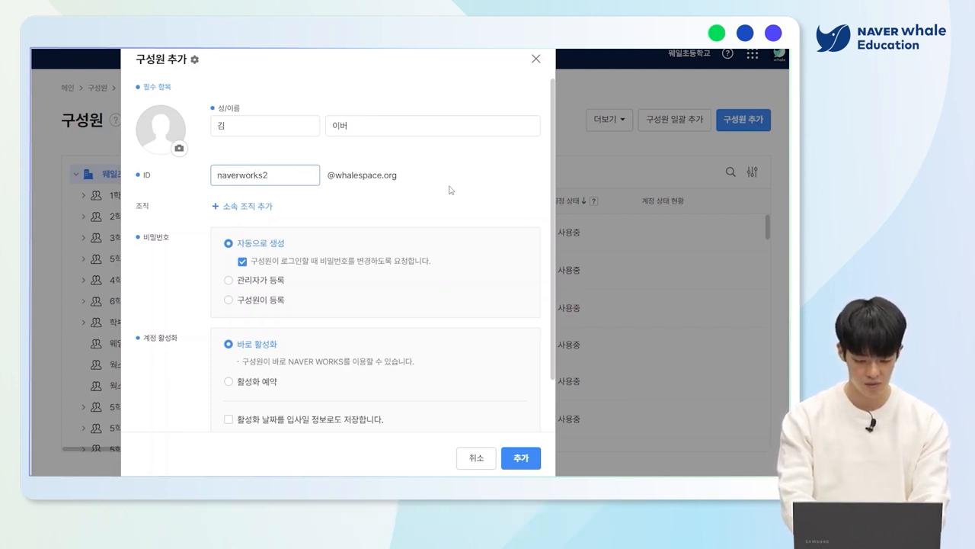
left_click(451, 190)
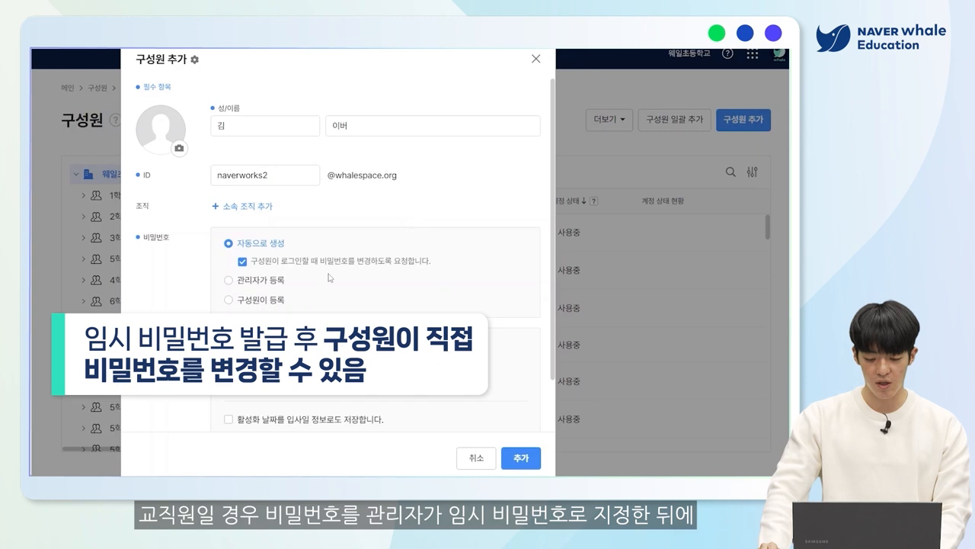
Step: Set the member's password as administrator-registered (관리자가 등록), enter the account password, and turn off the password change request at login
left_click(267, 279)
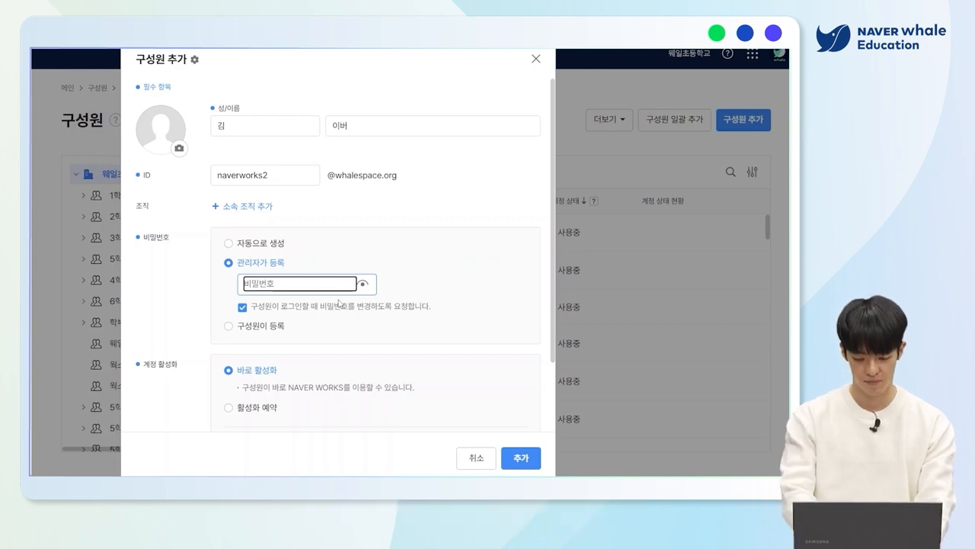
type("••••••••••")
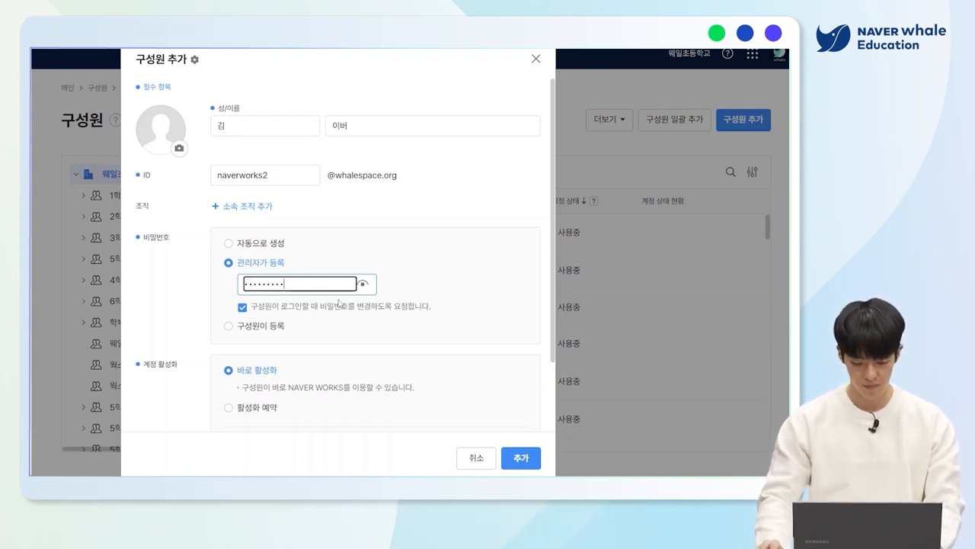
left_click(336, 306)
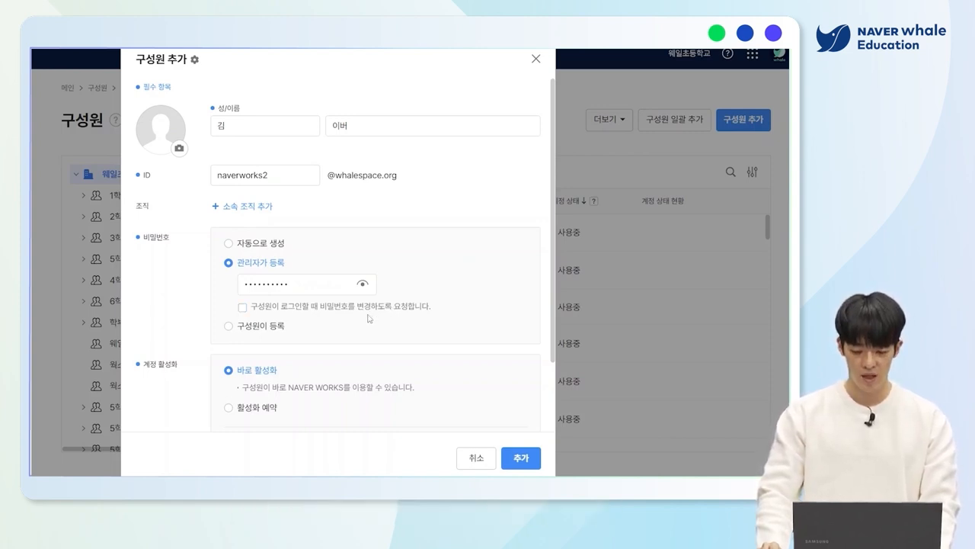
Step: Show all member fields and assign the new member to the 3학년 organization
scroll(385, 280, "down", 1)
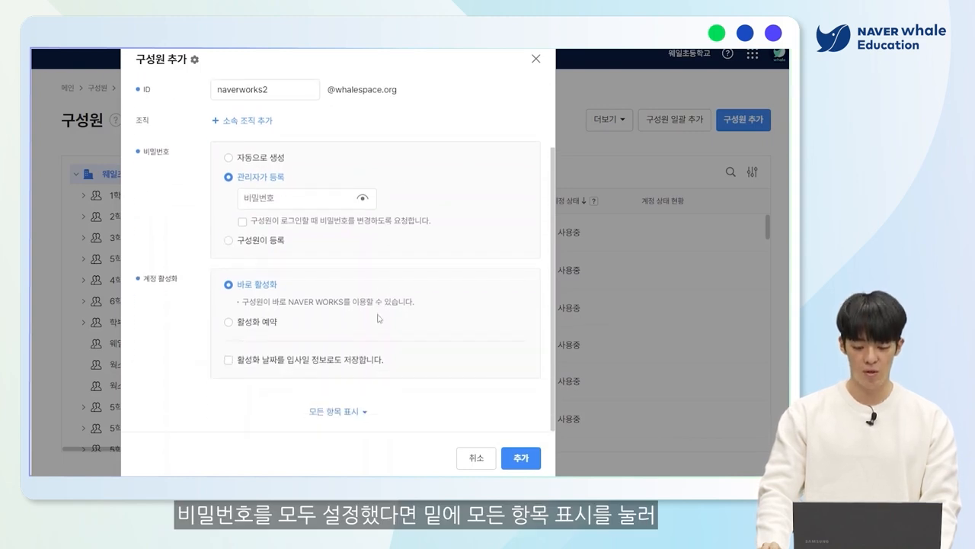
left_click(358, 416)
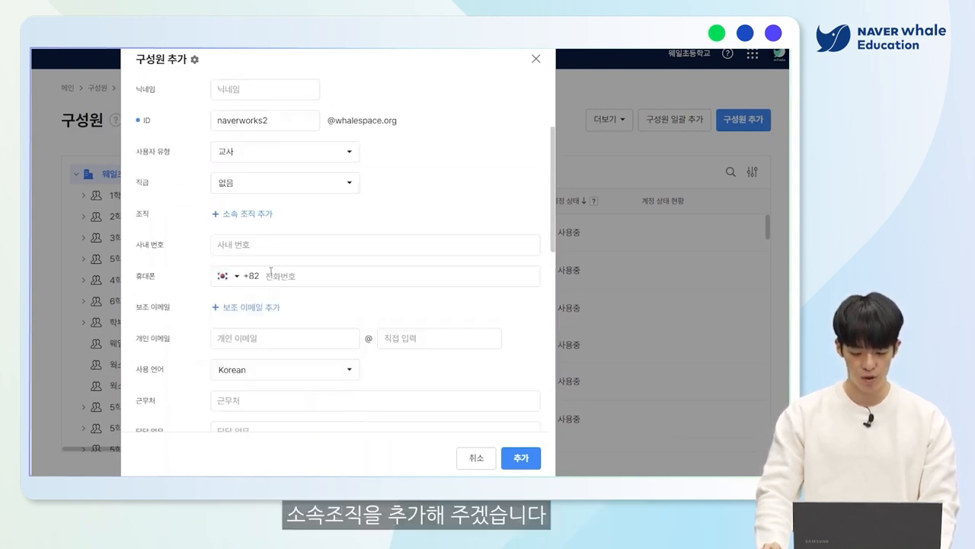
left_click(267, 223)
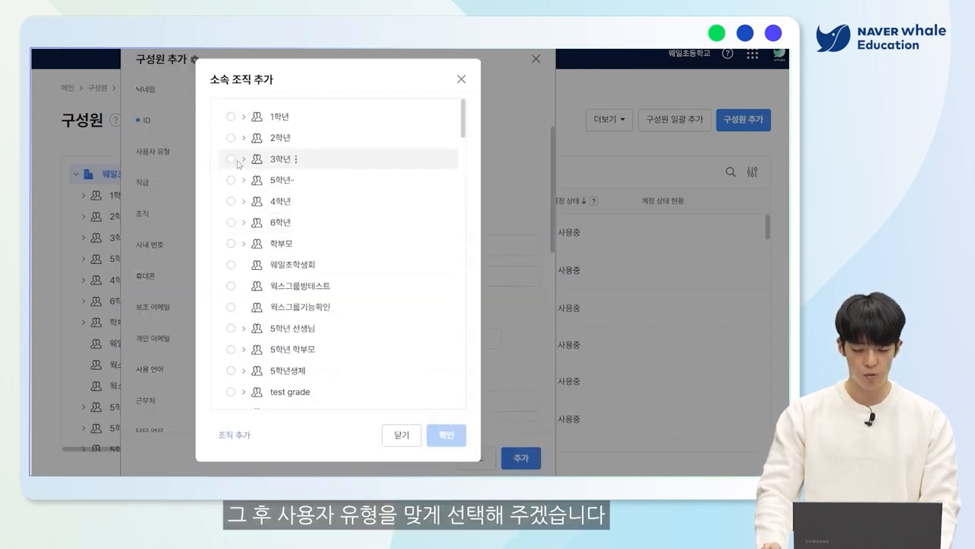
left_click(232, 159)
left_click(435, 428)
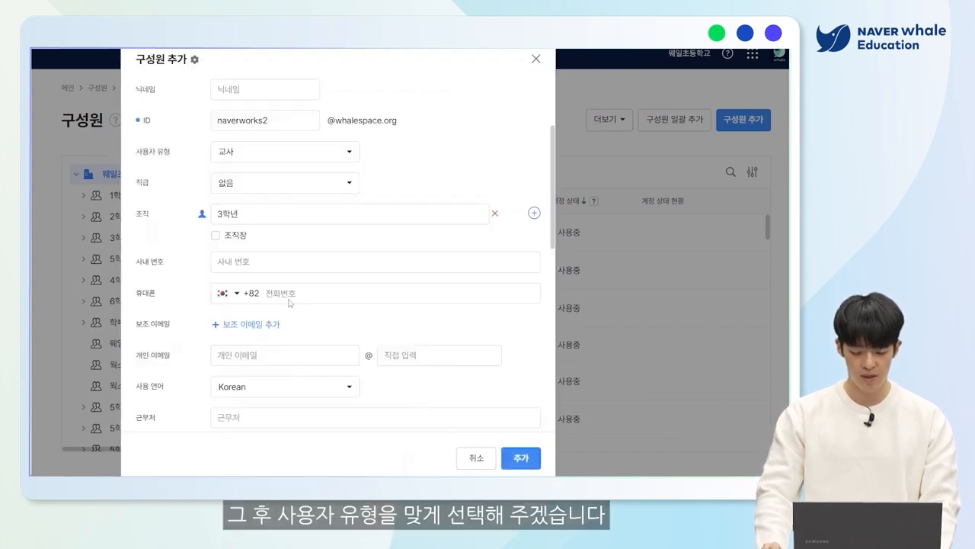
Step: Set the user type to 교사, add the member, and close the completion summary
left_click(289, 152)
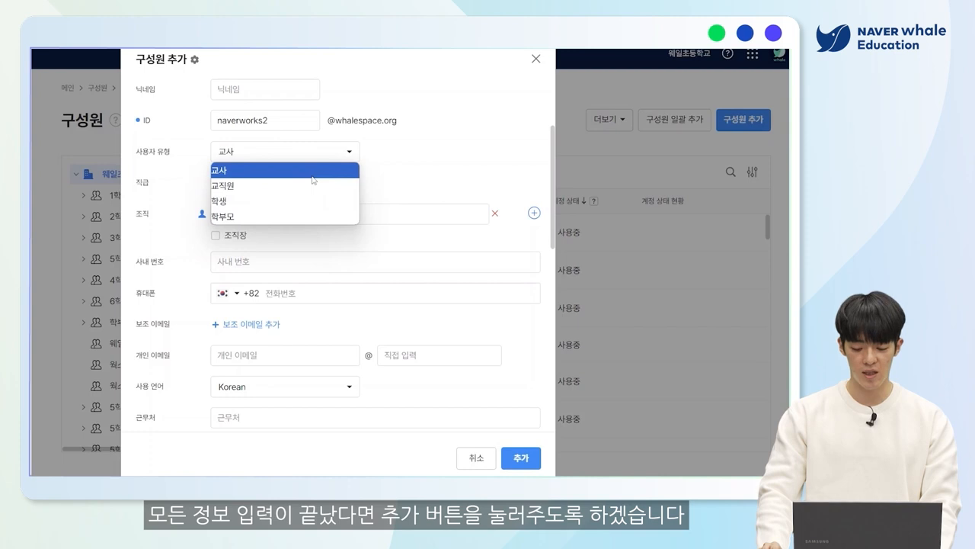
left_click(312, 170)
scroll(312, 180, "up", 2)
scroll(305, 289, "down", 10)
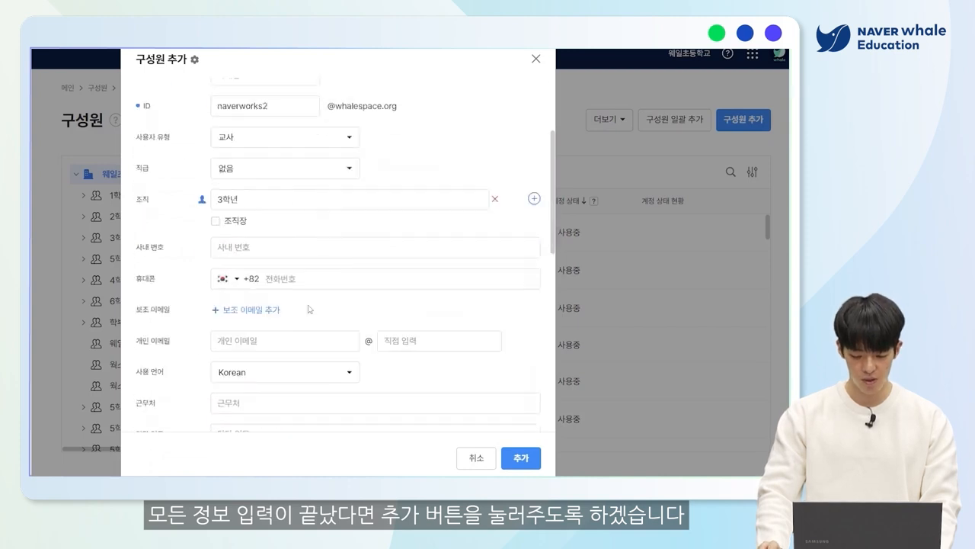
left_click(520, 457)
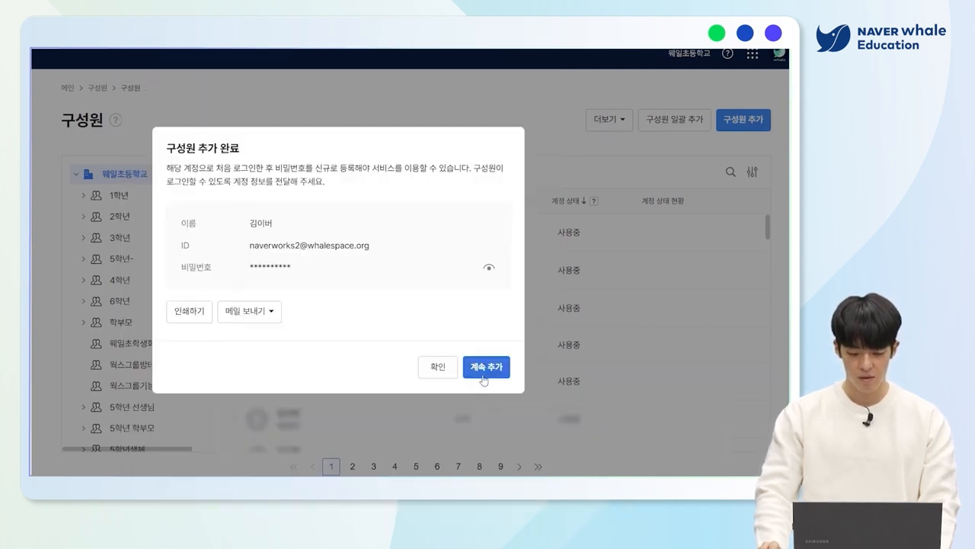
left_click(439, 368)
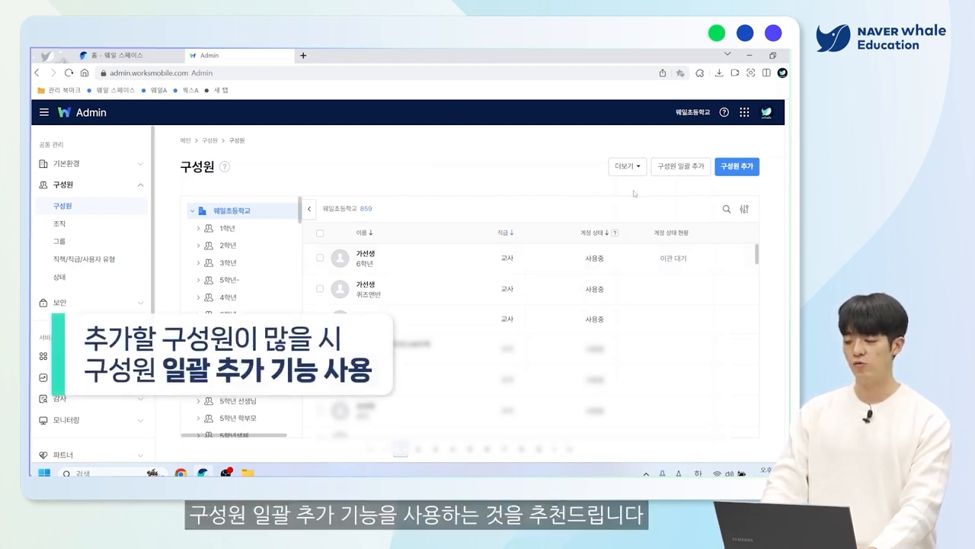
Step: Start adding members in bulk (구성원 일괄 추가) with administrator-registered passwords (관리자가 등록) and continue to file registration
left_click(666, 170)
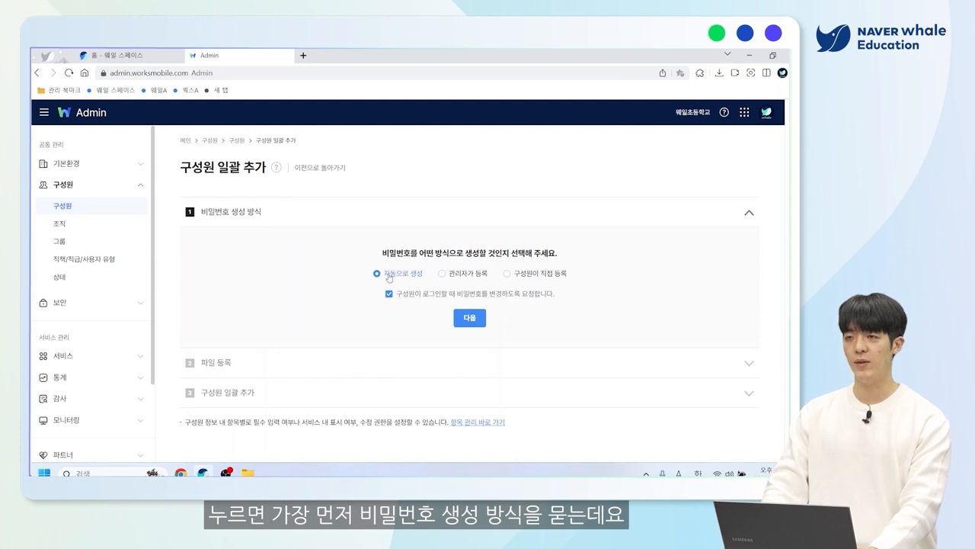
left_click(442, 273)
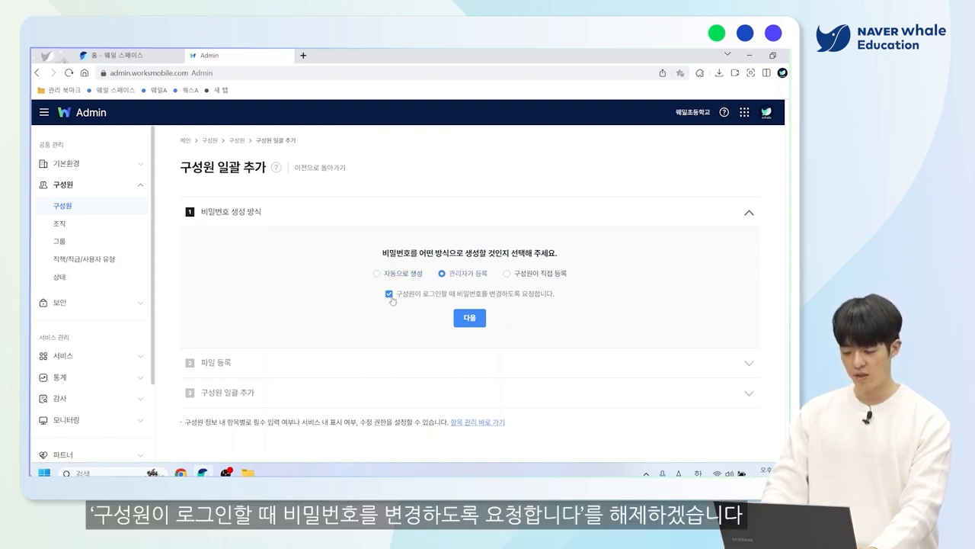
left_click(470, 318)
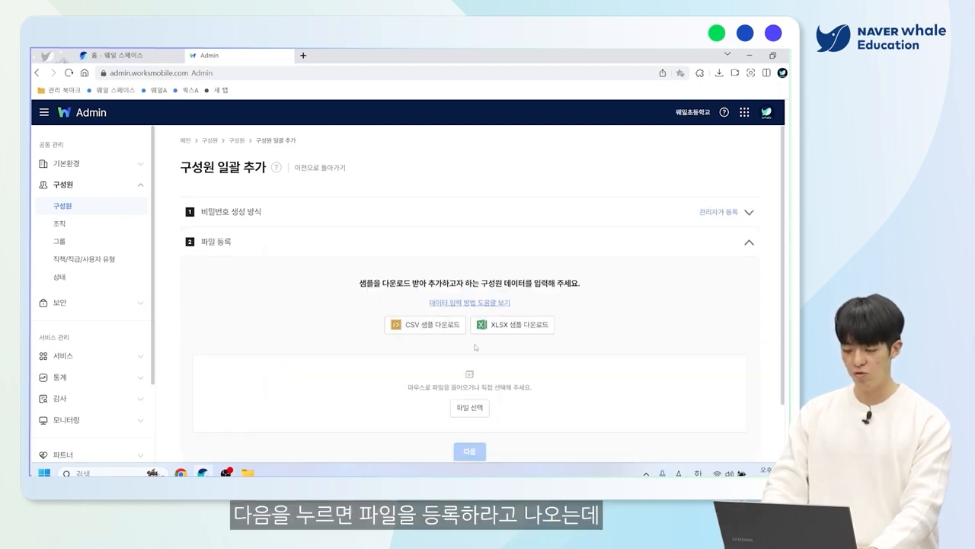
Step: Download the CSV sample for adding members in bulk and open NAVERWORKS_member_add_sample_Korean in Excel
scroll(510, 238, "down", 1)
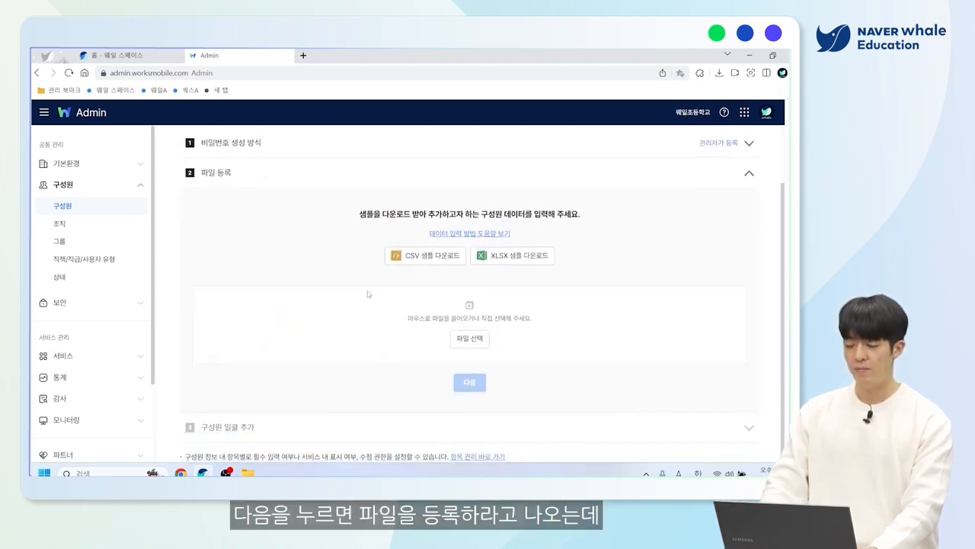
left_click(439, 262)
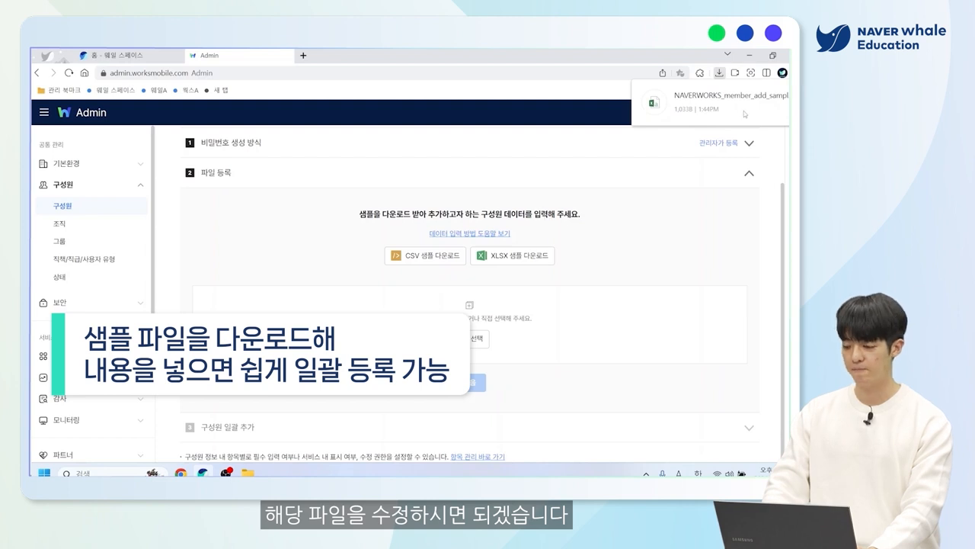
left_click(709, 115)
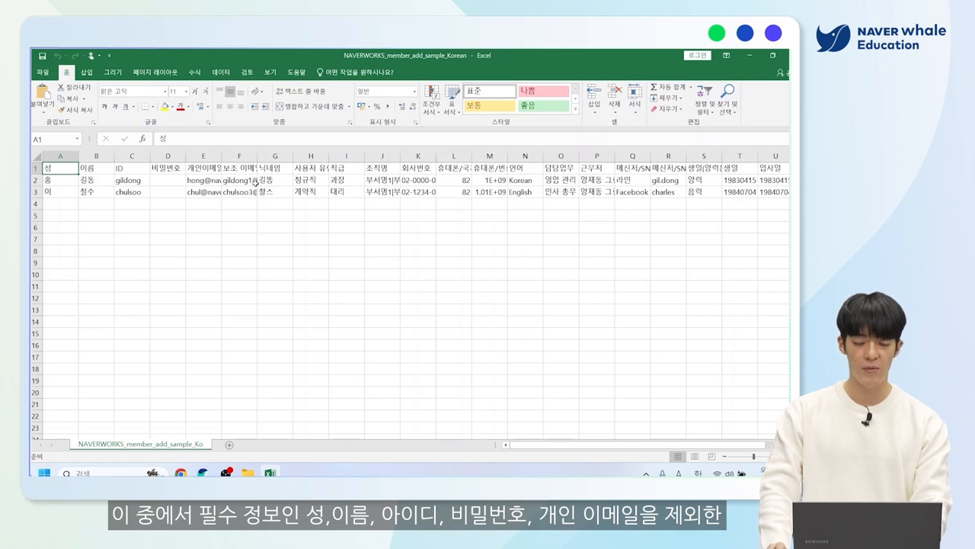
Step: Clear the optional sample data in F2:W3, from the secondary e-mail column through the account activation column
left_click_drag(254, 181, 745, 200)
key("Delete")
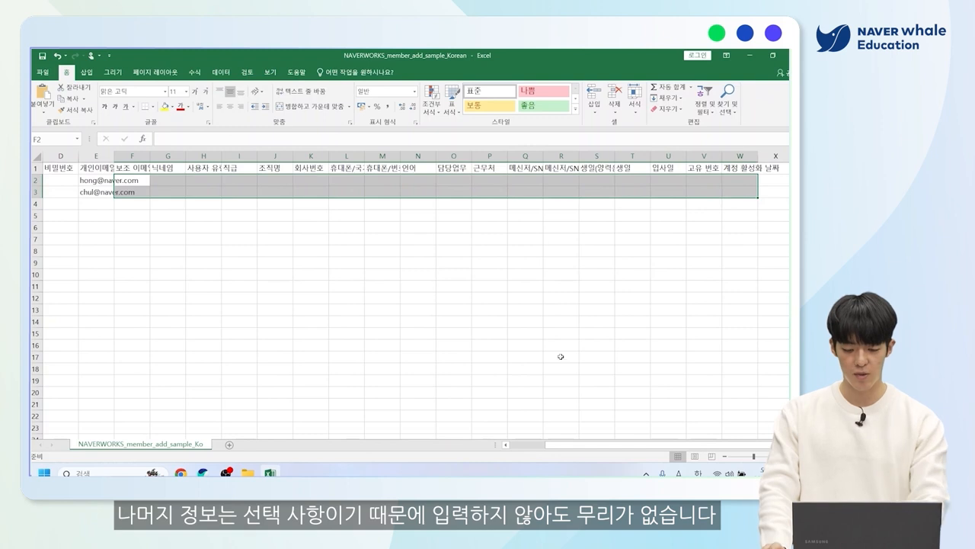
left_click_drag(636, 444, 591, 444)
left_click_drag(334, 277, 326, 285)
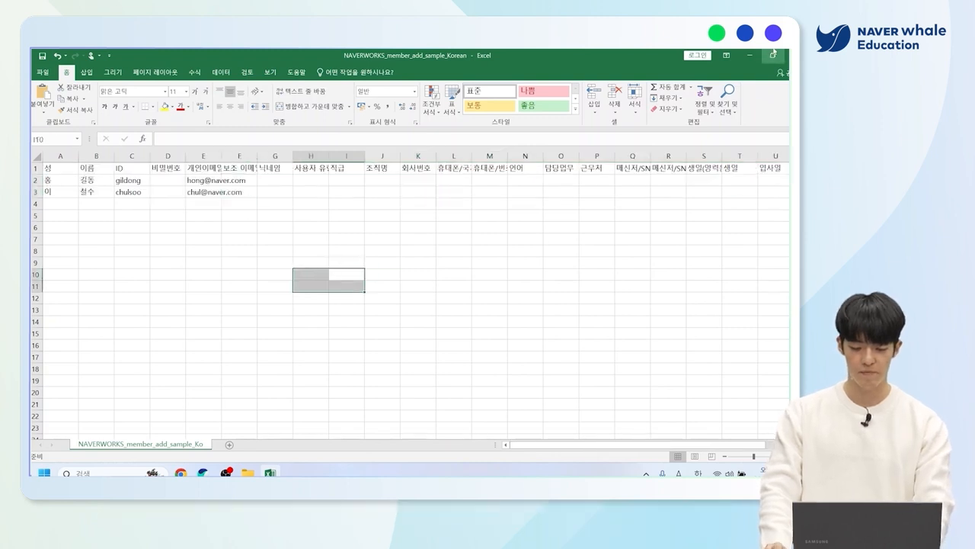
Step: Close the workbook, saving it to the desktop (바탕 화면) as 11 in Unicode text format (유니코드 텍스트)
left_click(787, 55)
left_click(358, 275)
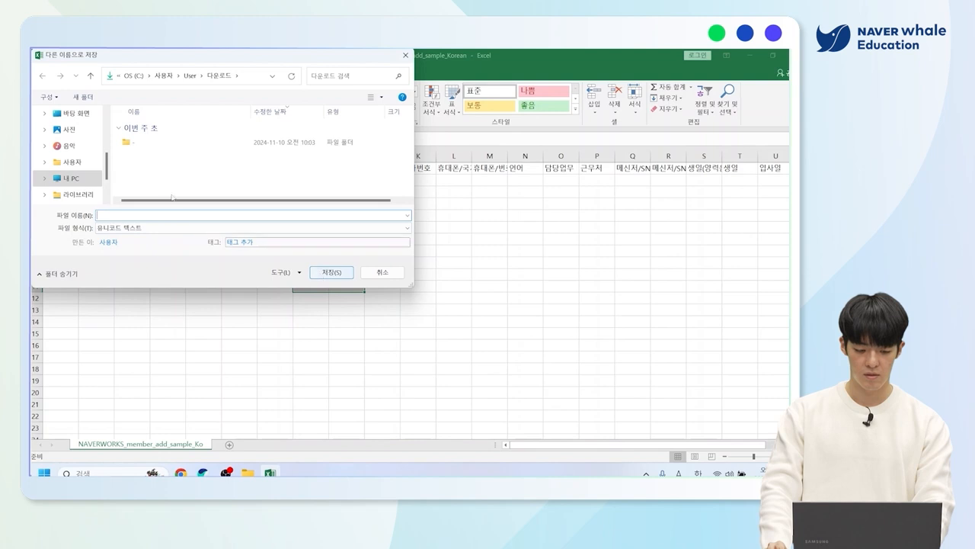
left_click(73, 117)
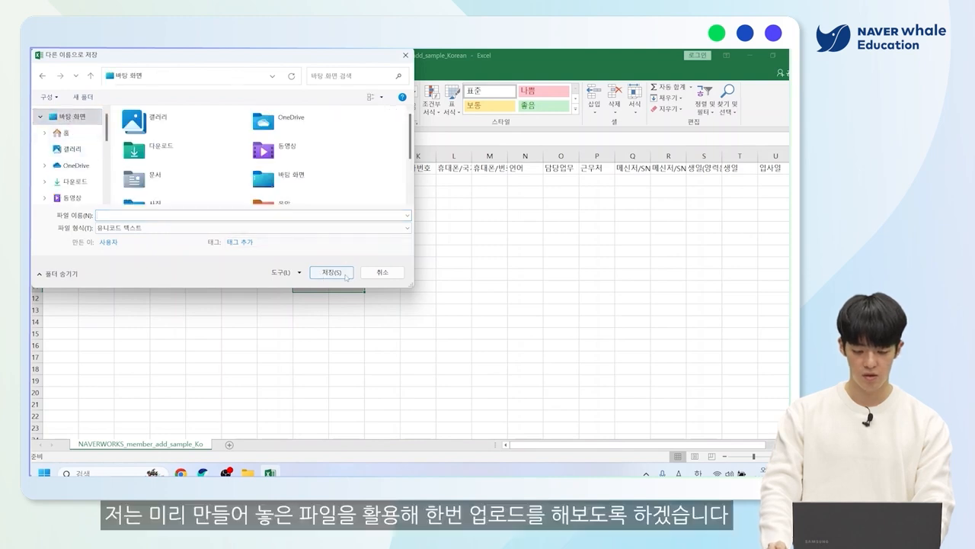
type("11")
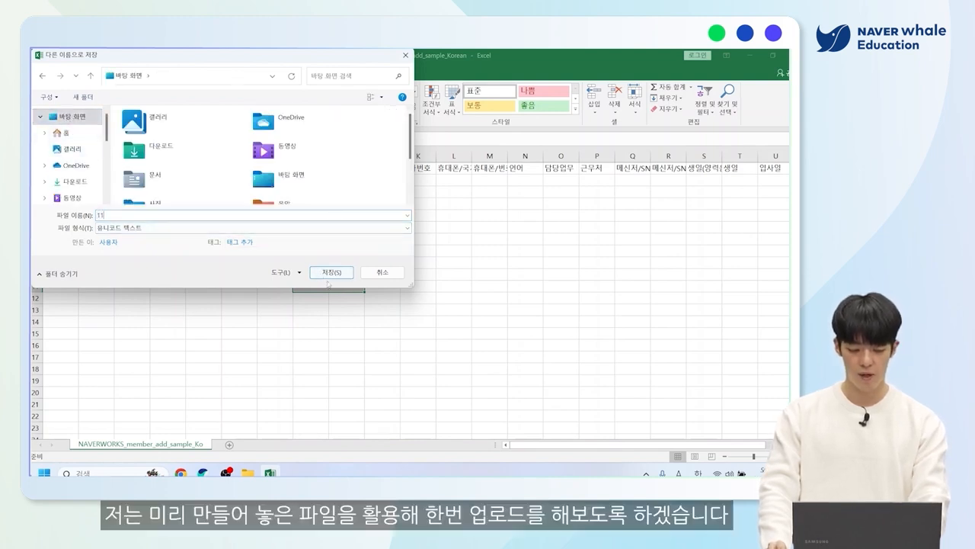
left_click(329, 271)
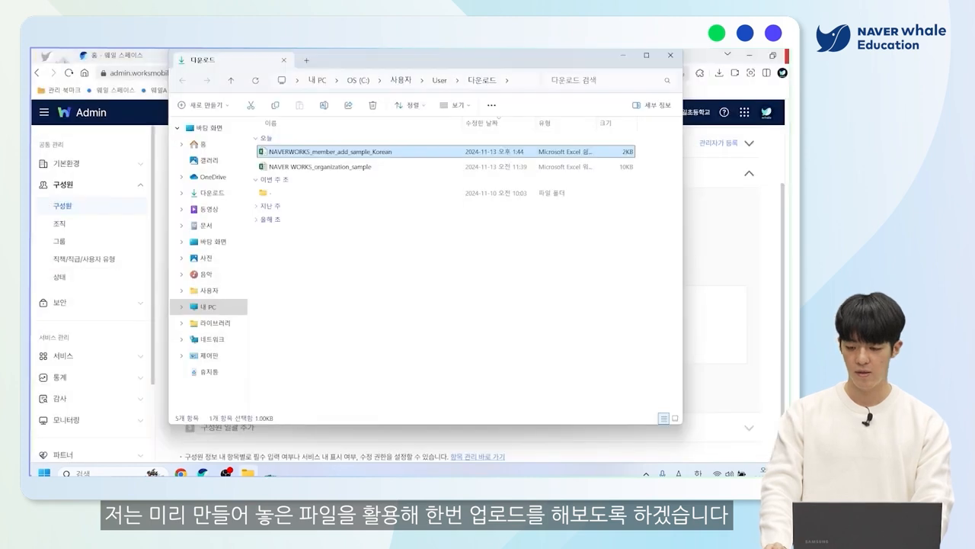
Step: Close the downloads folder, upload 계정일괄추가1.csv from the desktop as the bulk member file, and continue to the member list
left_click(671, 55)
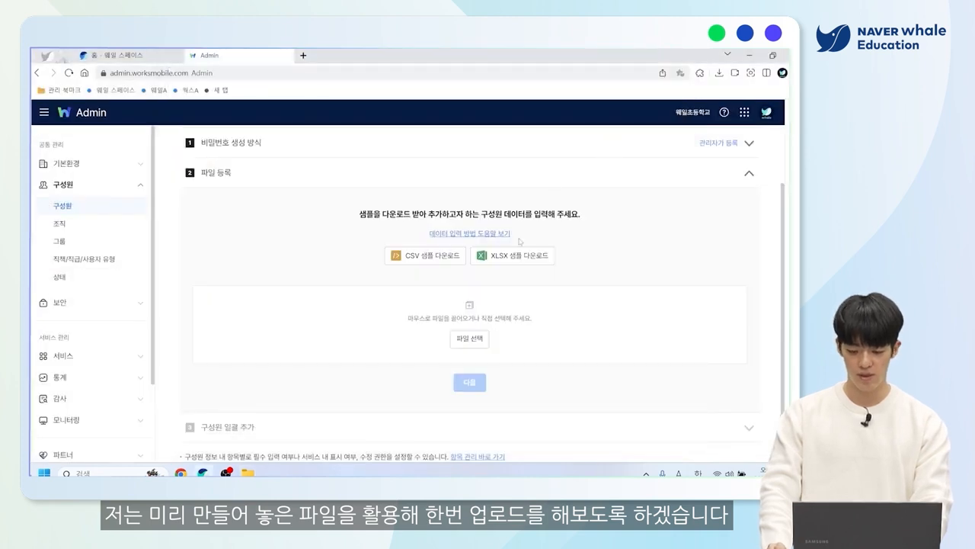
left_click(484, 339)
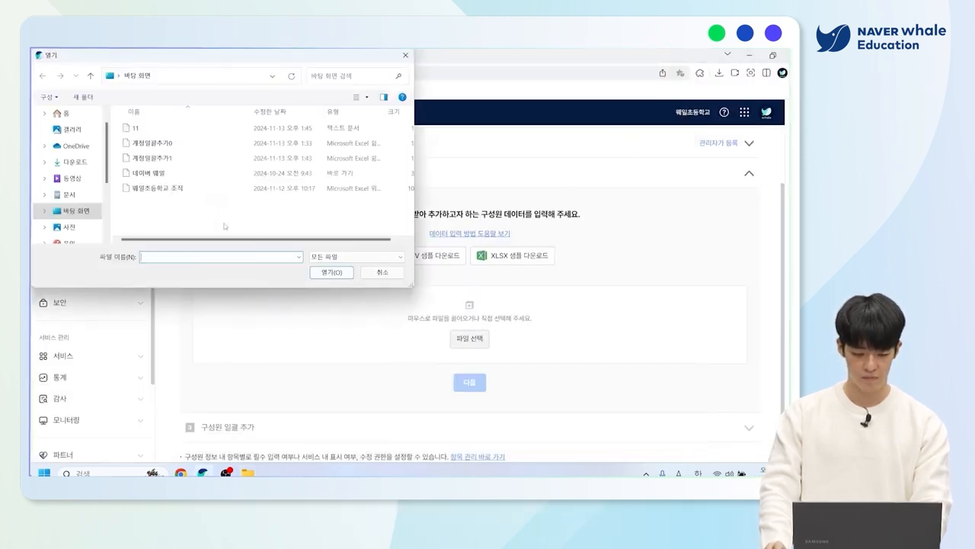
left_click(156, 158)
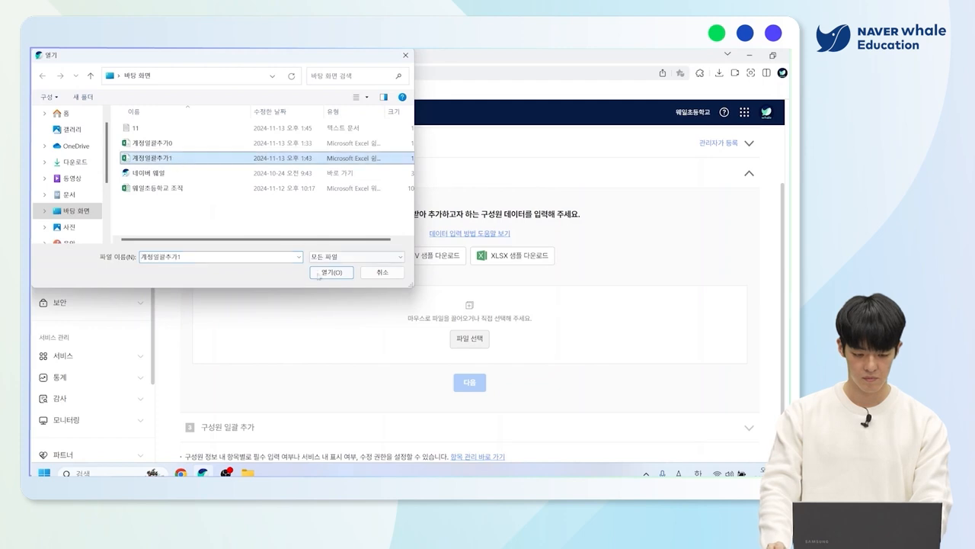
left_click(320, 272)
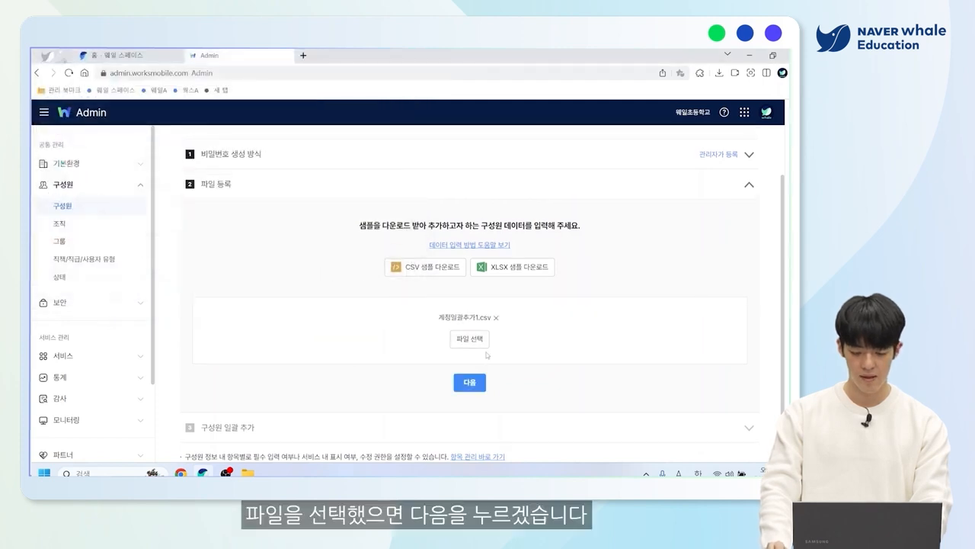
left_click(471, 383)
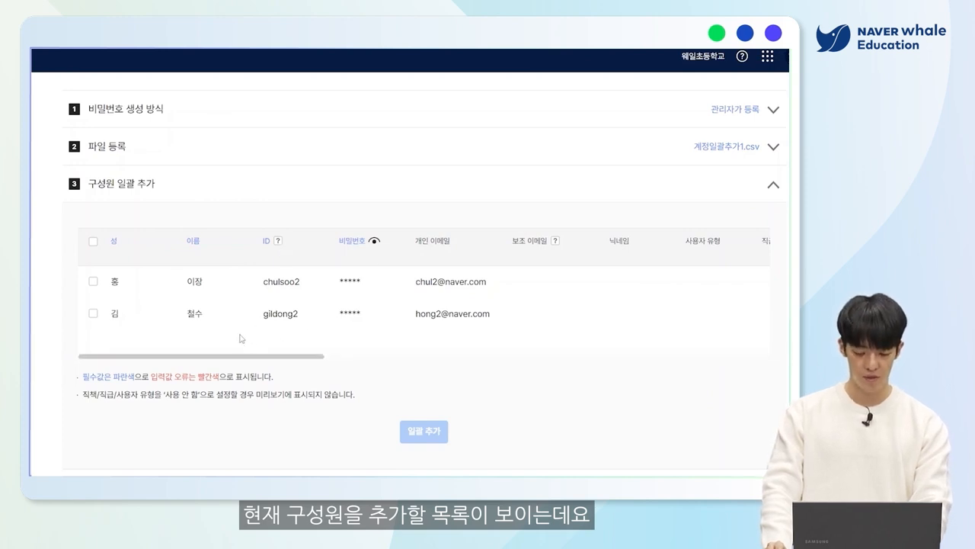
Step: Select all members in the bulk-add list and assign them to the test학교 organization under 1학년
left_click(93, 242)
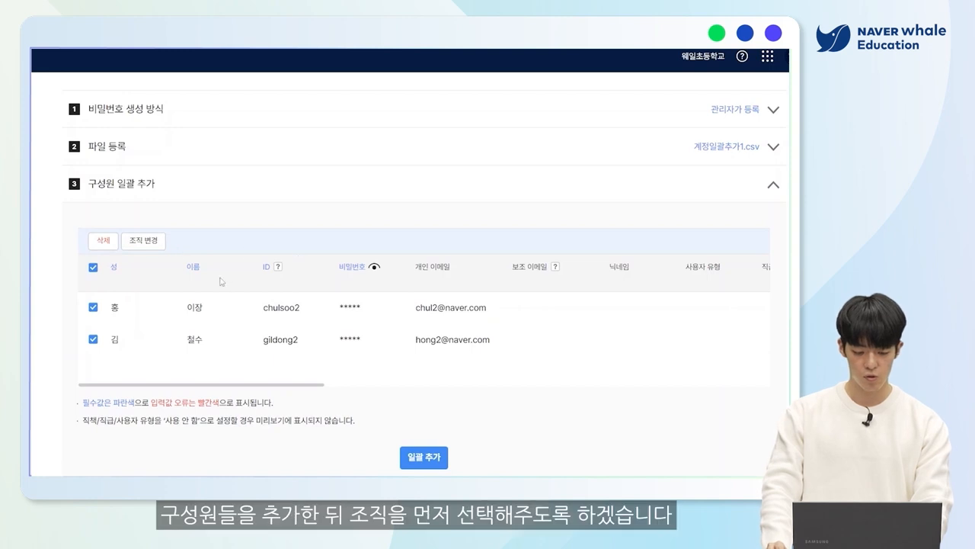
left_click(149, 244)
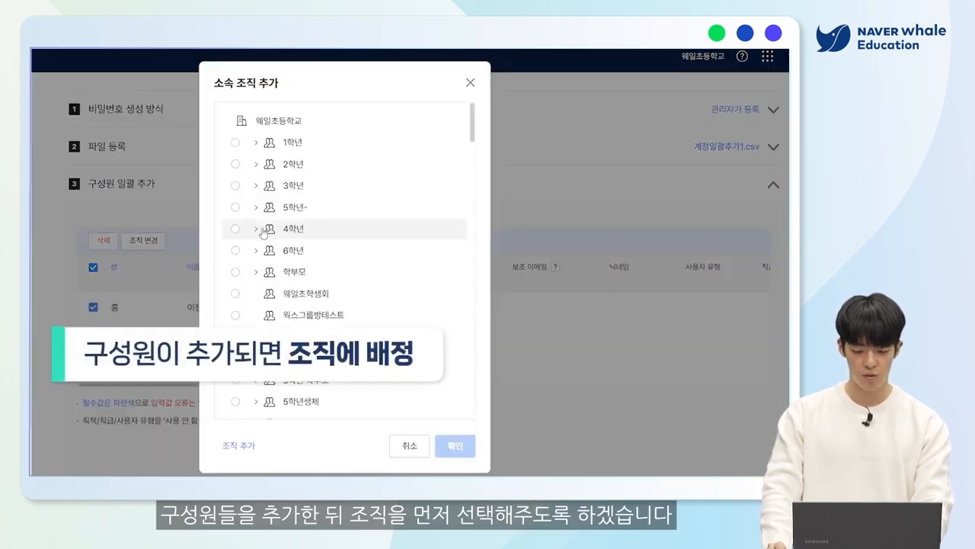
left_click(236, 143)
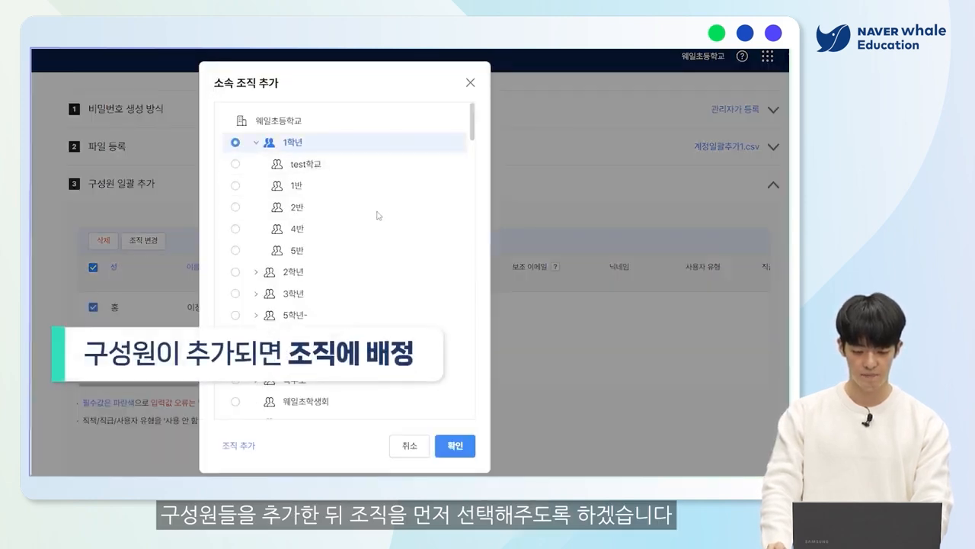
left_click(235, 164)
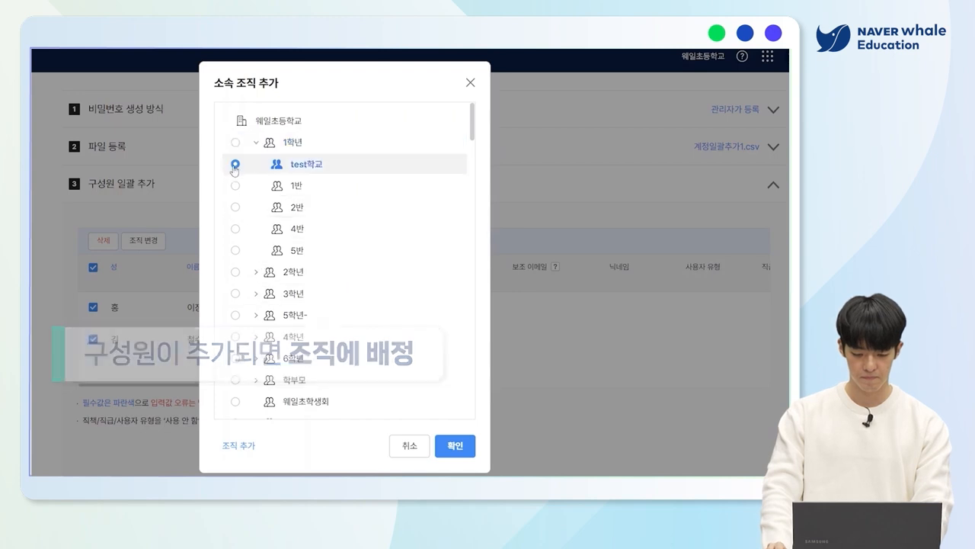
left_click(455, 445)
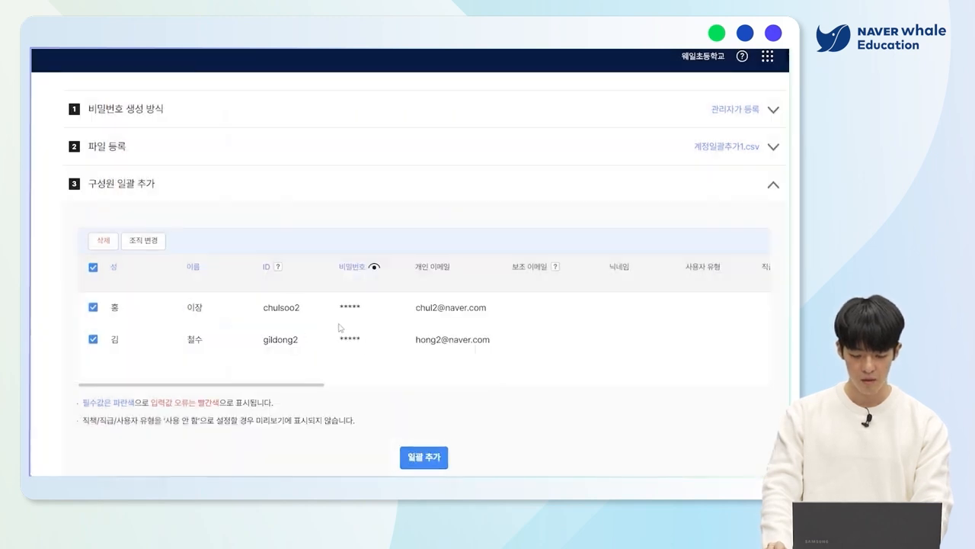
Step: Add the selected members in bulk (일괄 추가) and close the completion summary without sending account information
scroll(335, 324, "down", 1)
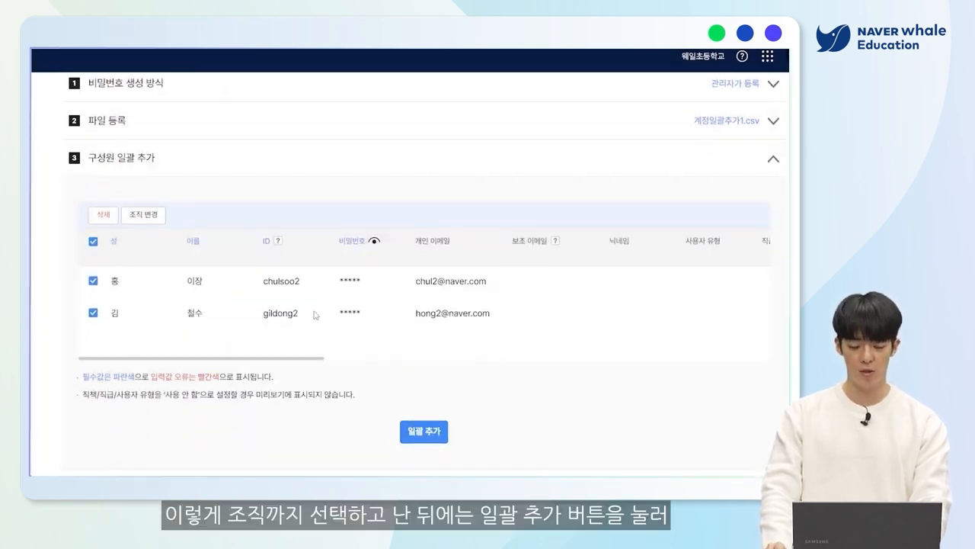
left_click(417, 431)
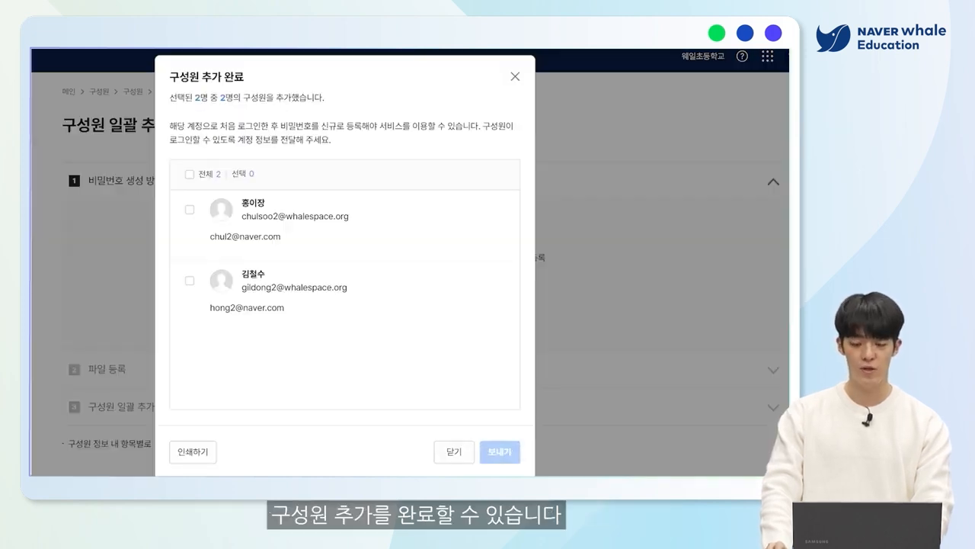
left_click(454, 452)
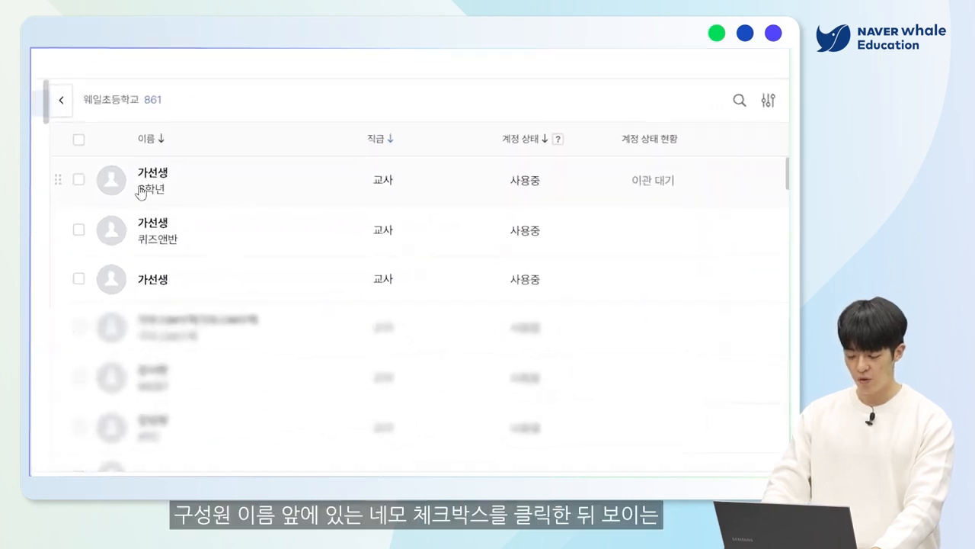
Step: Delete the first listed member, belonging to 6학년, acknowledging all four deletion notices, and cancel that account deletion
left_click(78, 181)
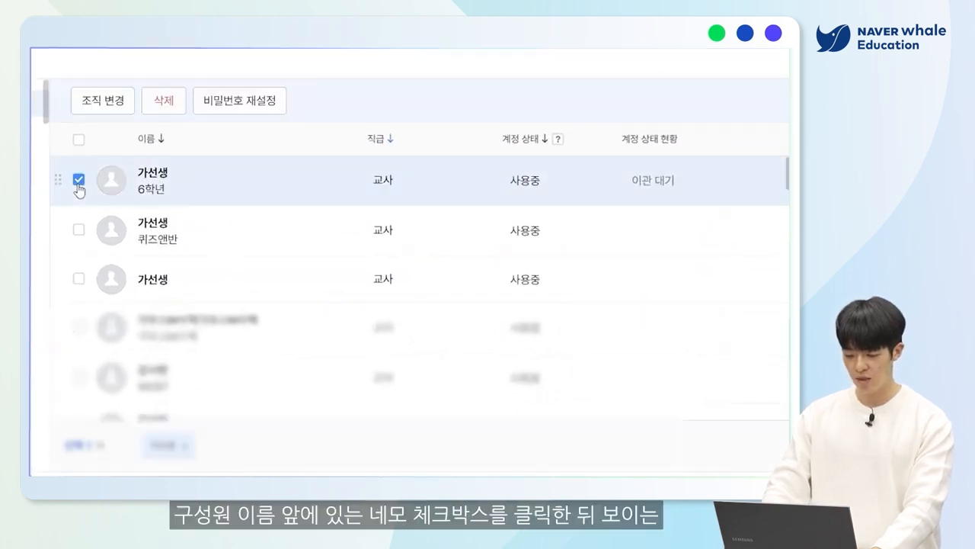
left_click(163, 113)
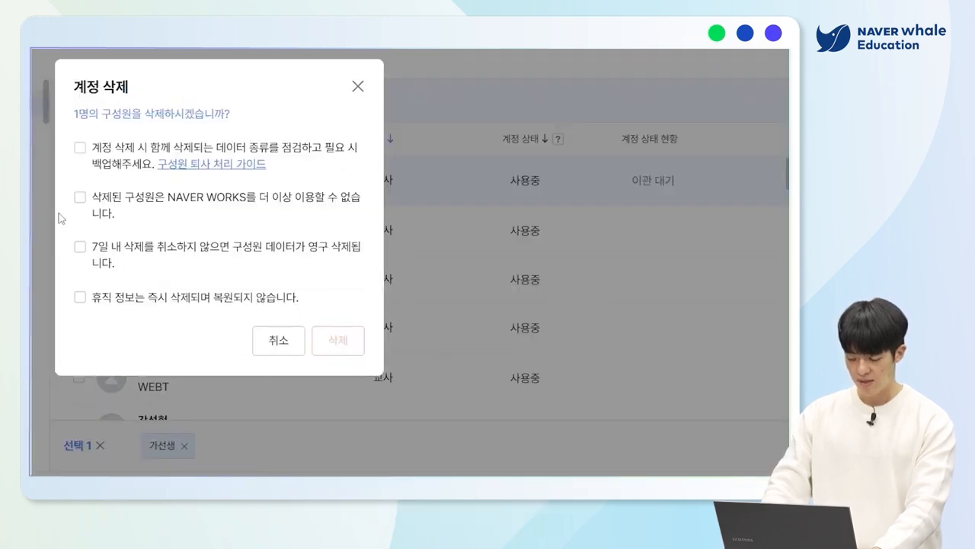
left_click(89, 152)
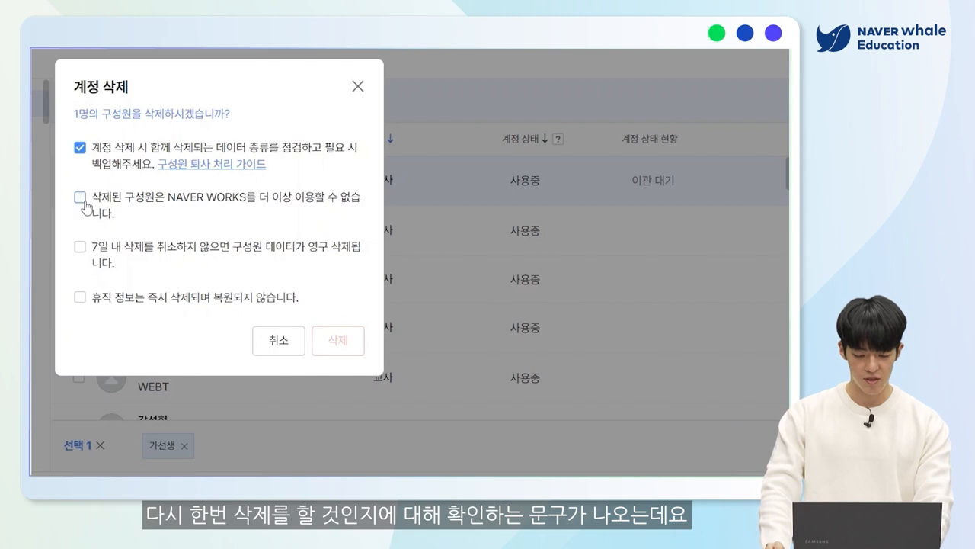
left_click(82, 200)
left_click(81, 249)
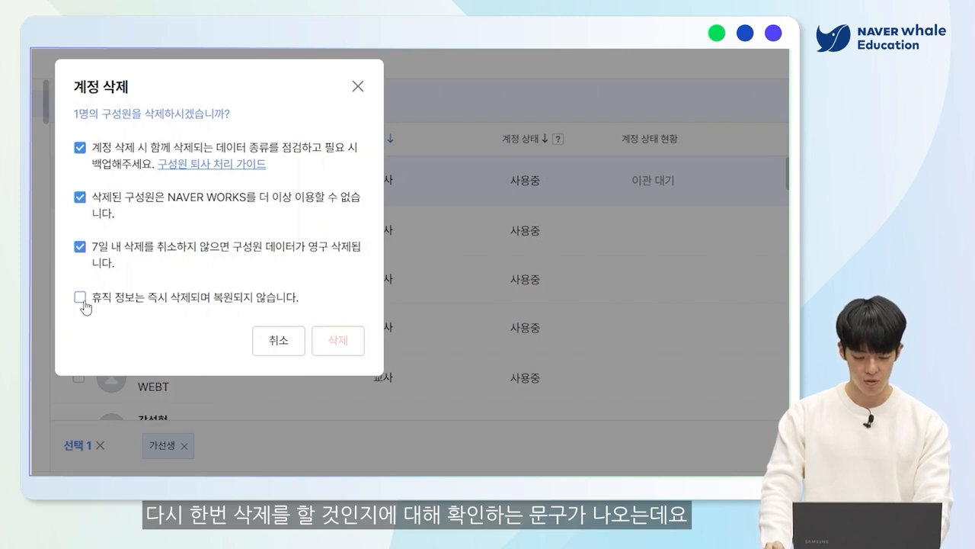
left_click(87, 301)
left_click(336, 340)
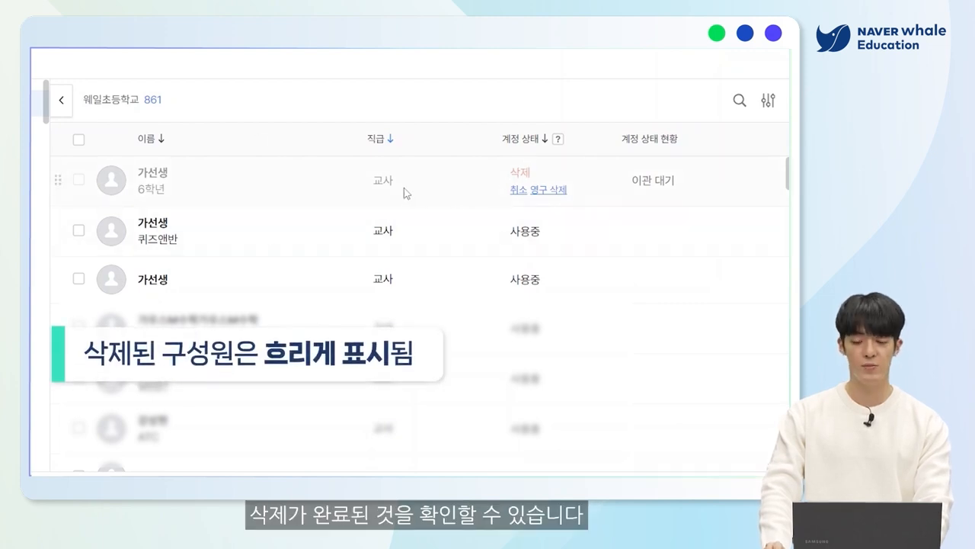
left_click(519, 192)
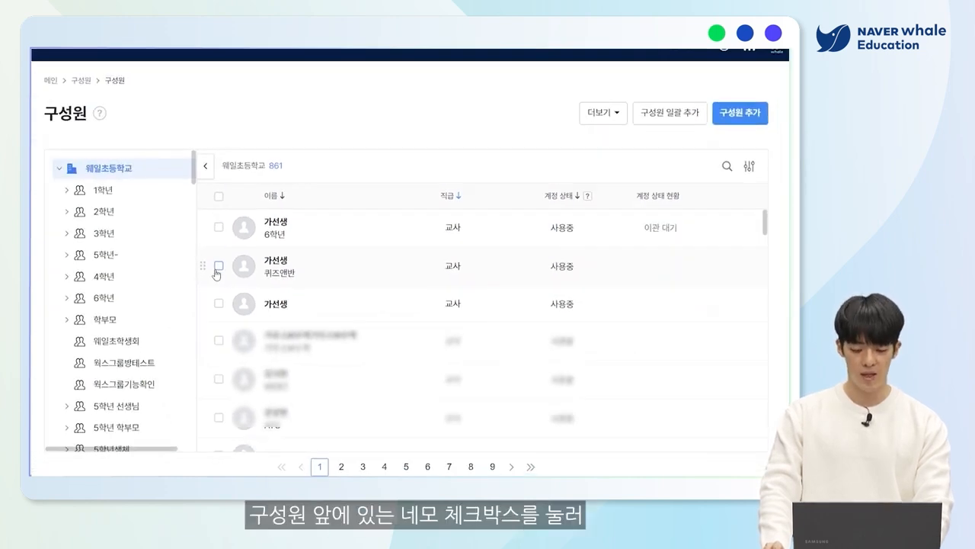
Step: Move the second listed member, belonging to 퀴즈앤반, to 1반 under 3학년 and confirm the organization change
left_click(218, 266)
left_click(241, 170)
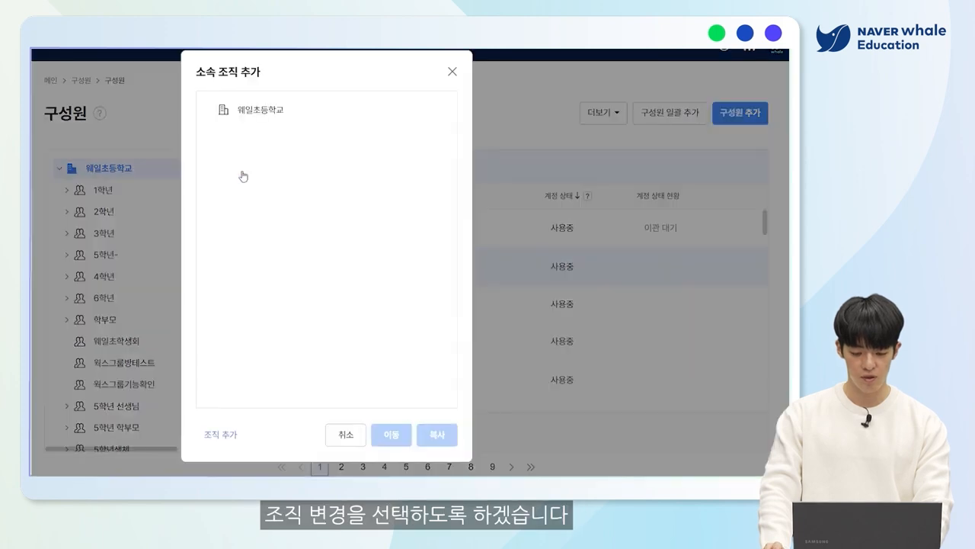
left_click(216, 175)
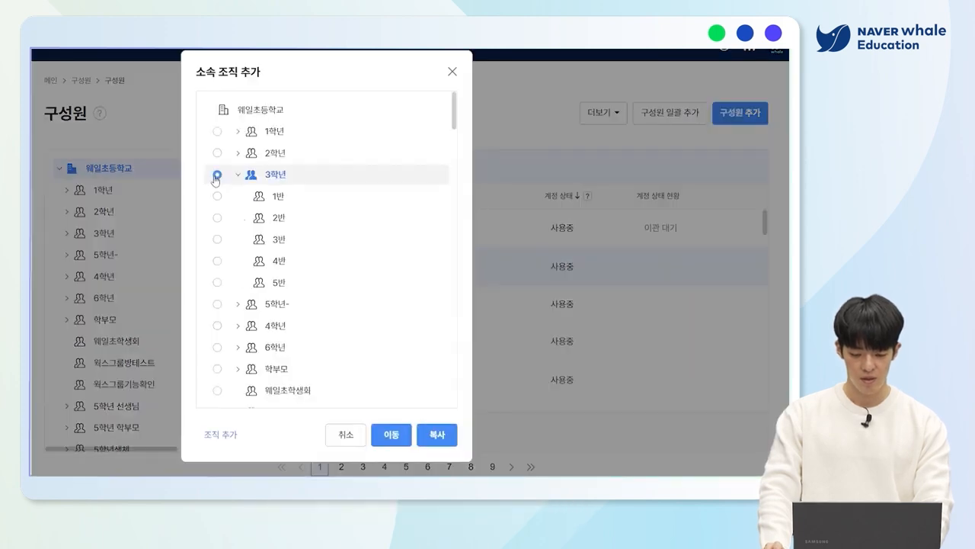
left_click(218, 198)
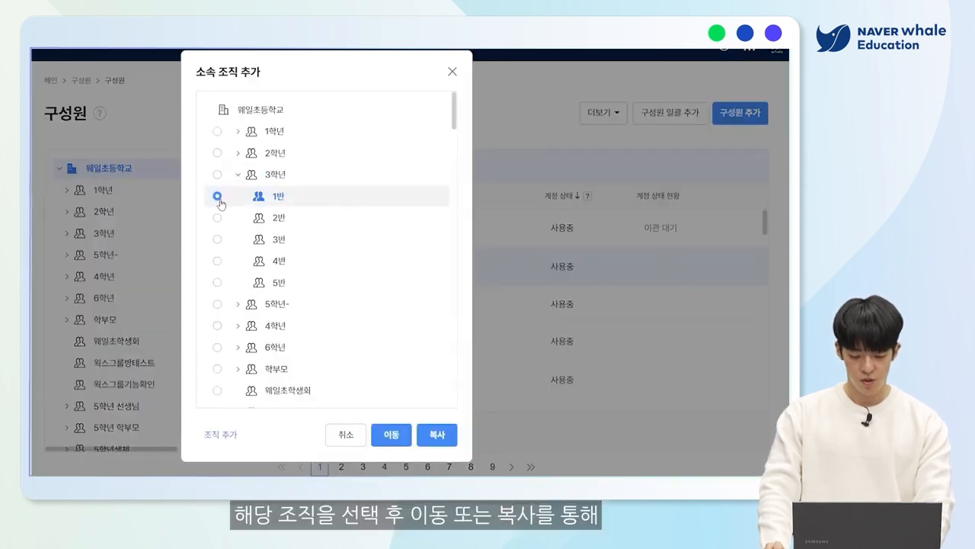
left_click(391, 434)
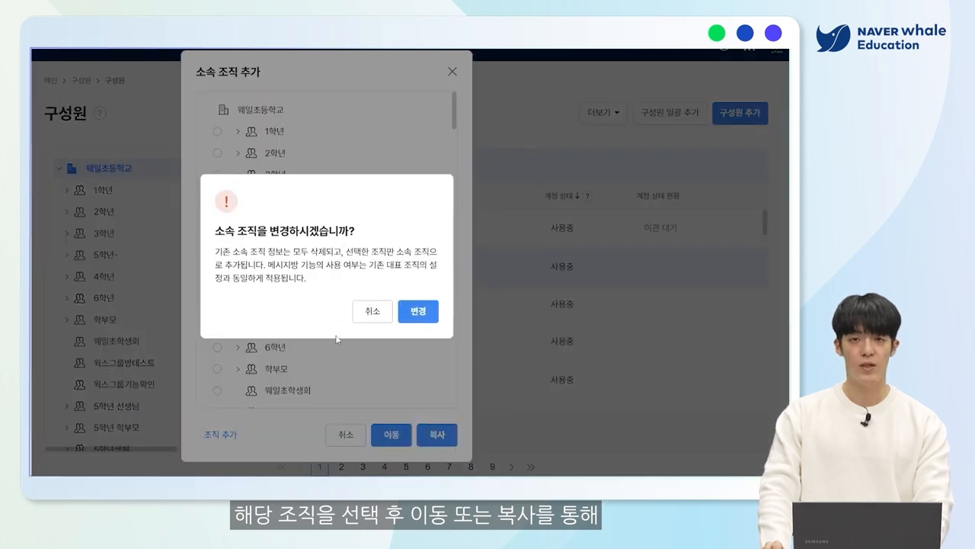
left_click(418, 312)
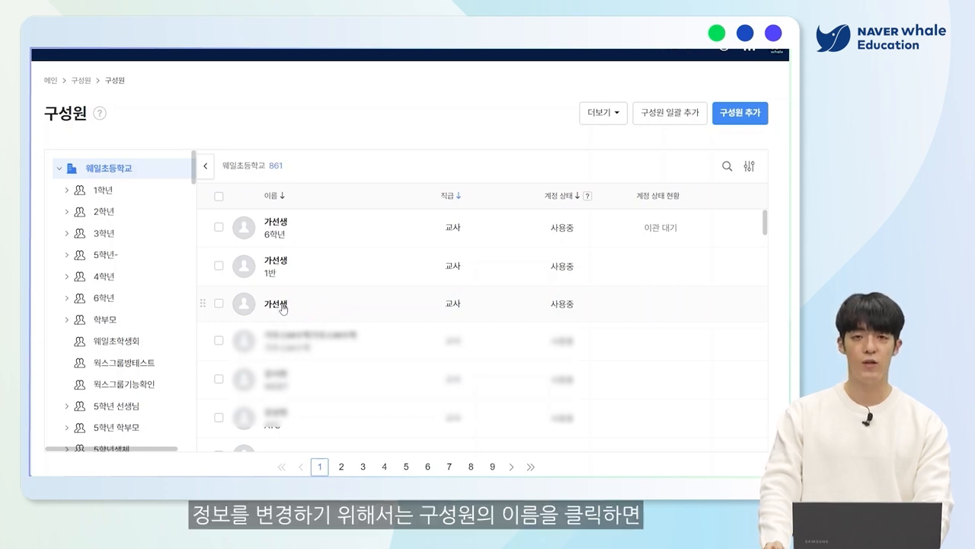
Step: Open the third listed member's details for editing (구성원 수정), review the name, user type and rank fields, and save
left_click(280, 305)
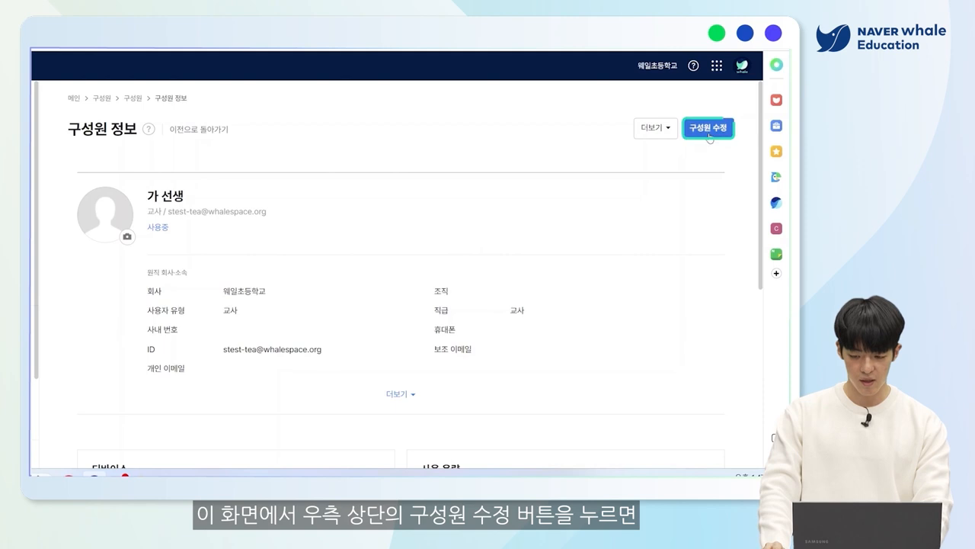
left_click(708, 128)
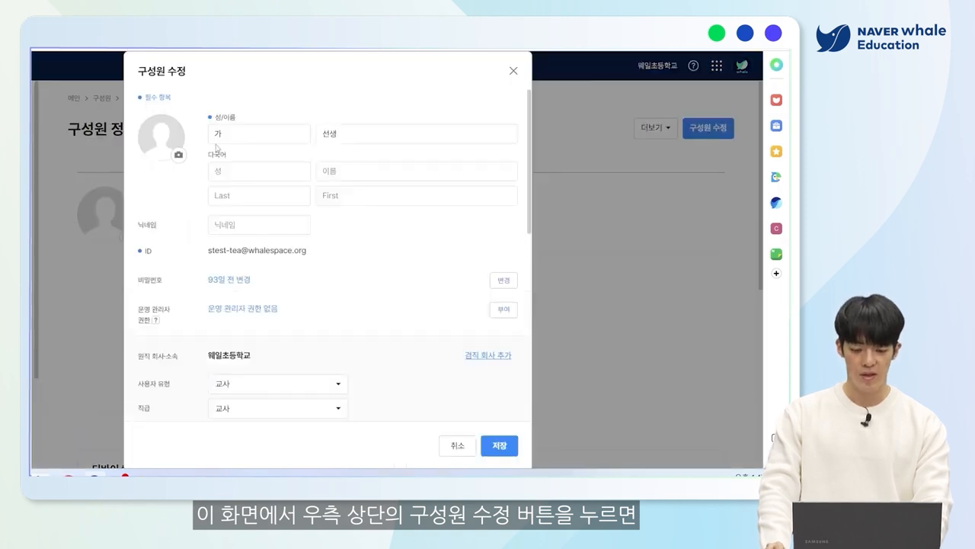
left_click(256, 131)
left_click(347, 131)
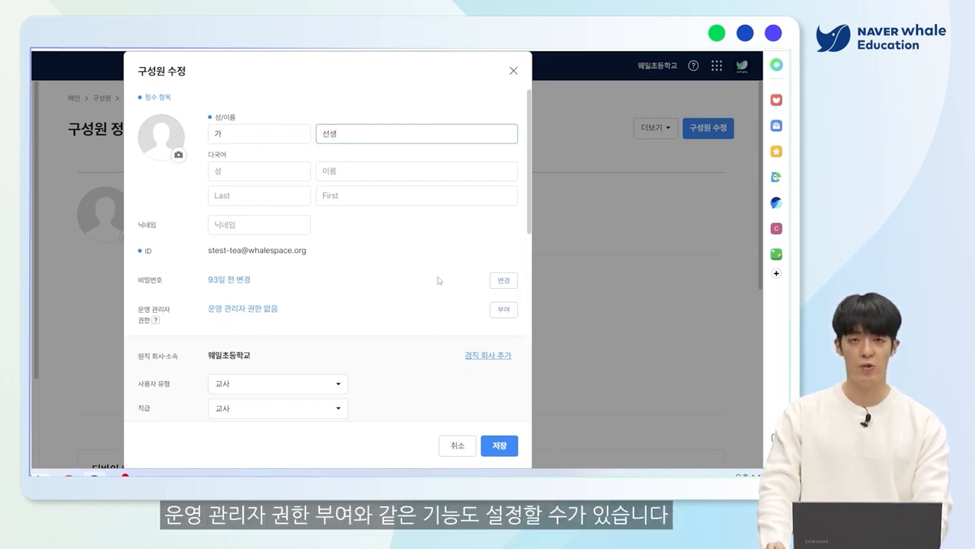
scroll(457, 358, "down", 3)
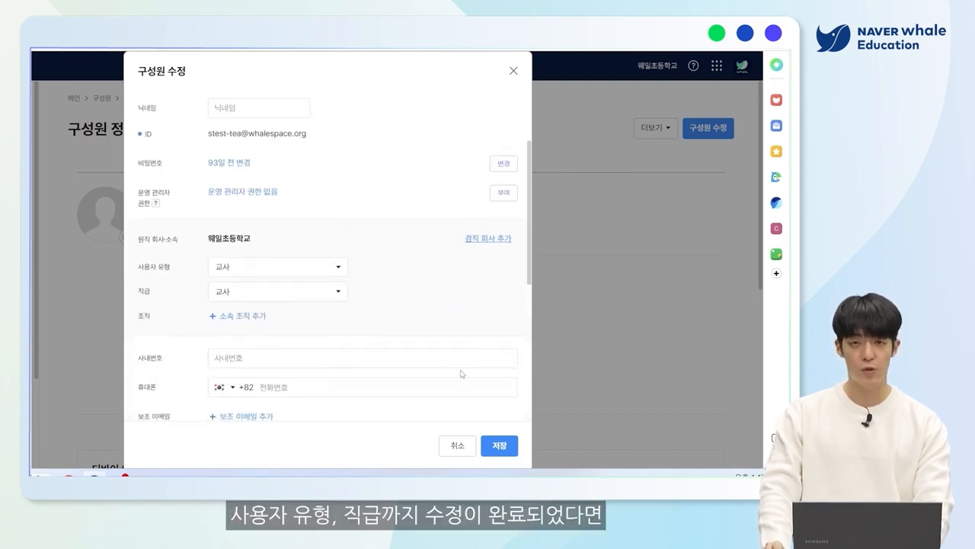
left_click(500, 447)
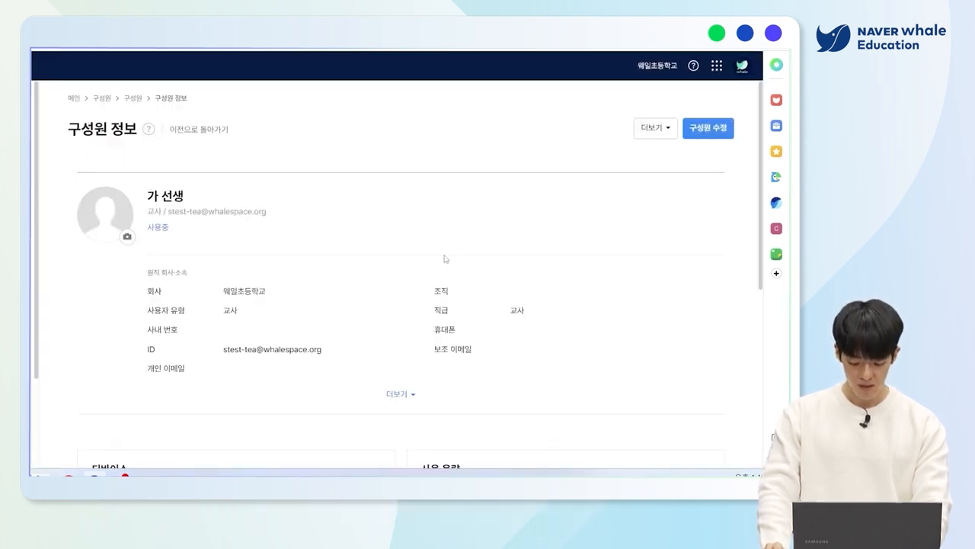
Step: Open the password change window from the member's security settings, view the change request (변경 요청) option, and close the window
scroll(440, 254, "down", 1)
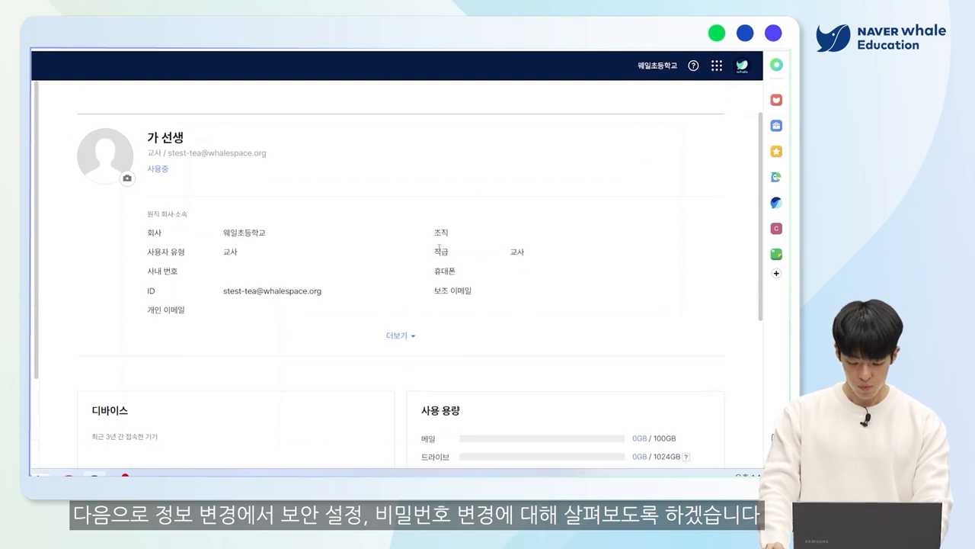
scroll(439, 249, "down", 4)
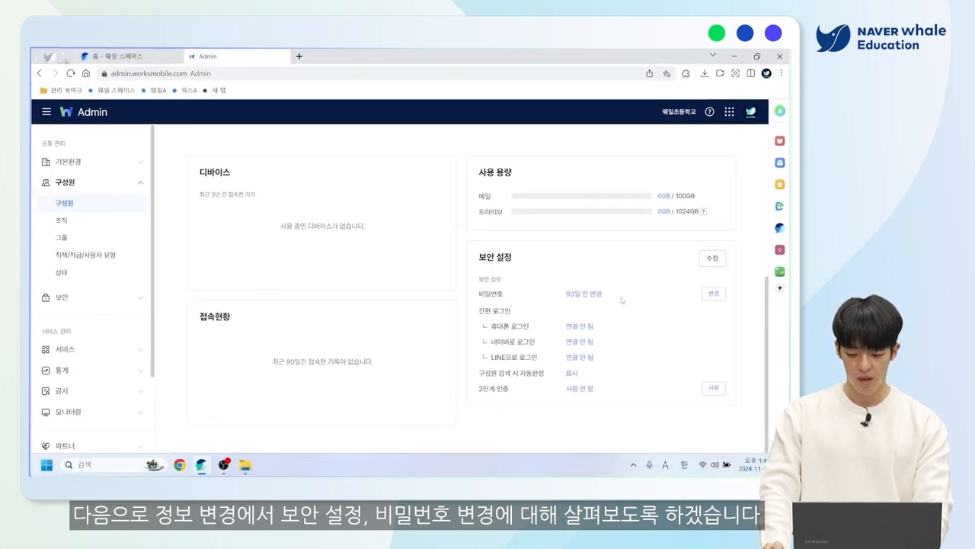
left_click(713, 293)
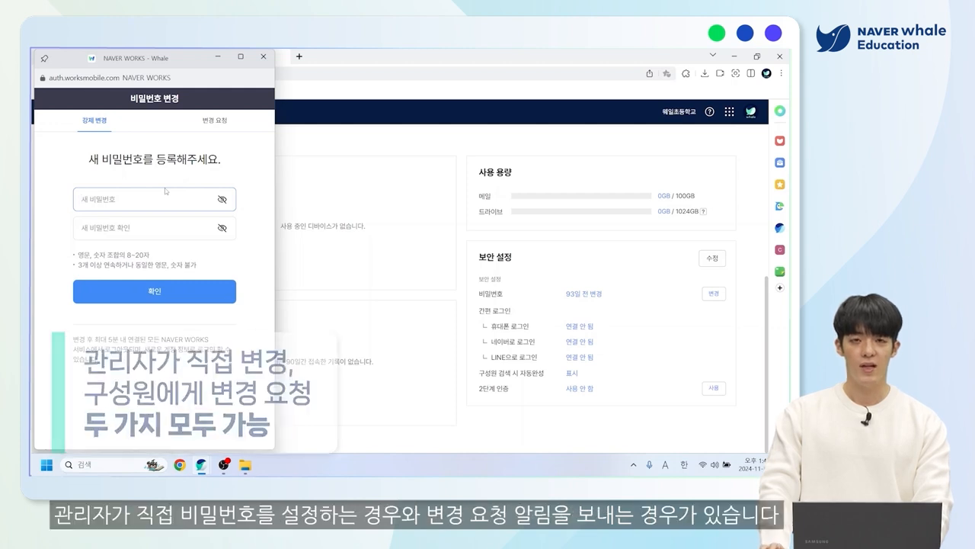
left_click(204, 128)
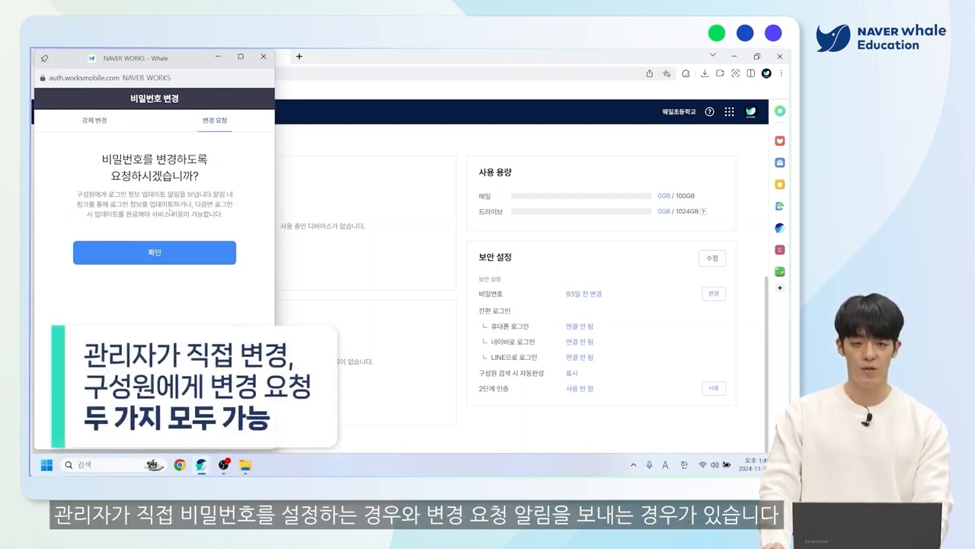
left_click(262, 56)
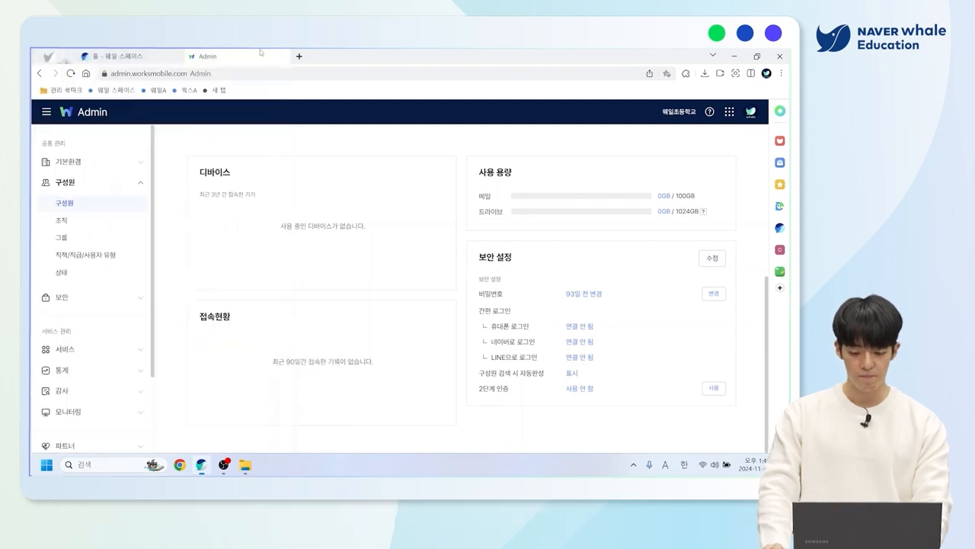
scroll(590, 250, "up", 10)
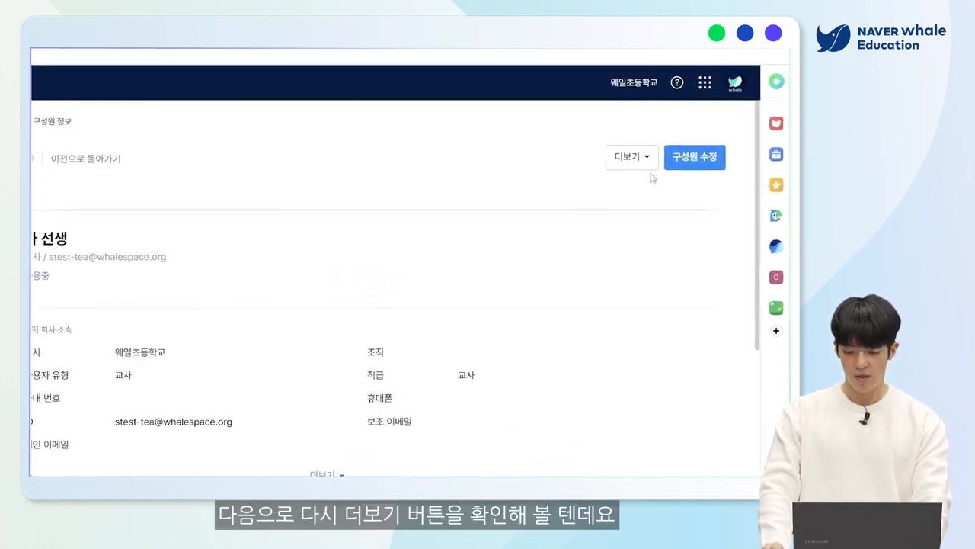
left_click(649, 163)
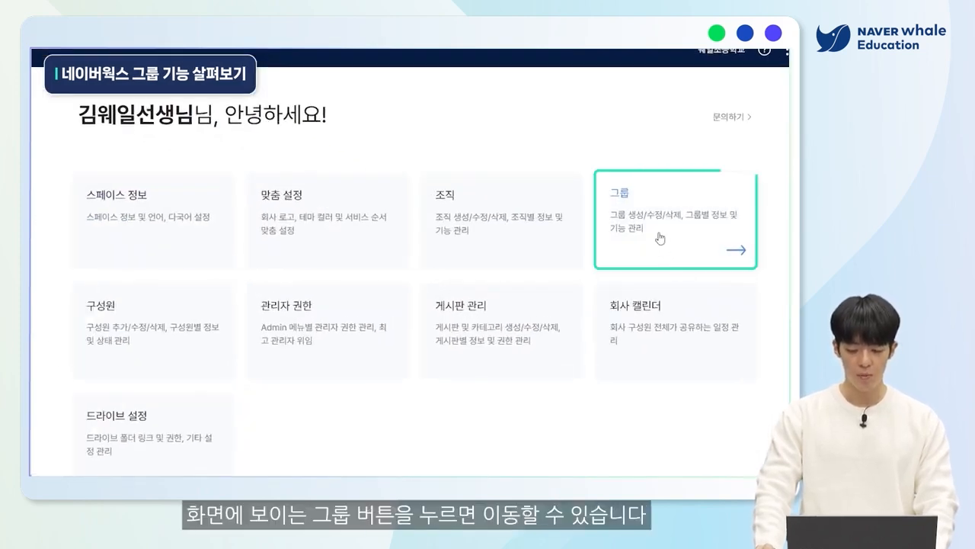
Step: Open the group management page (그룹) and review the 테스트 group's information, members and master
left_click(656, 220)
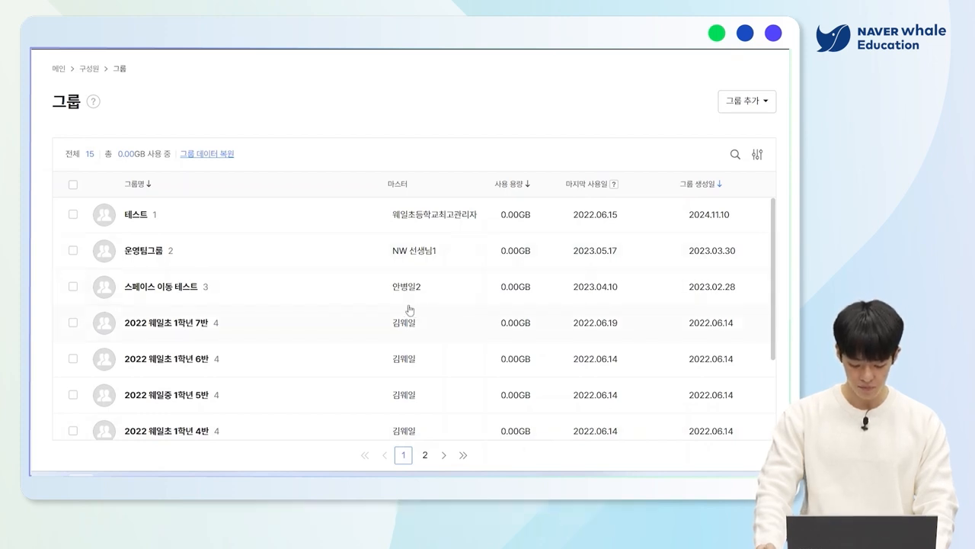
left_click(138, 217)
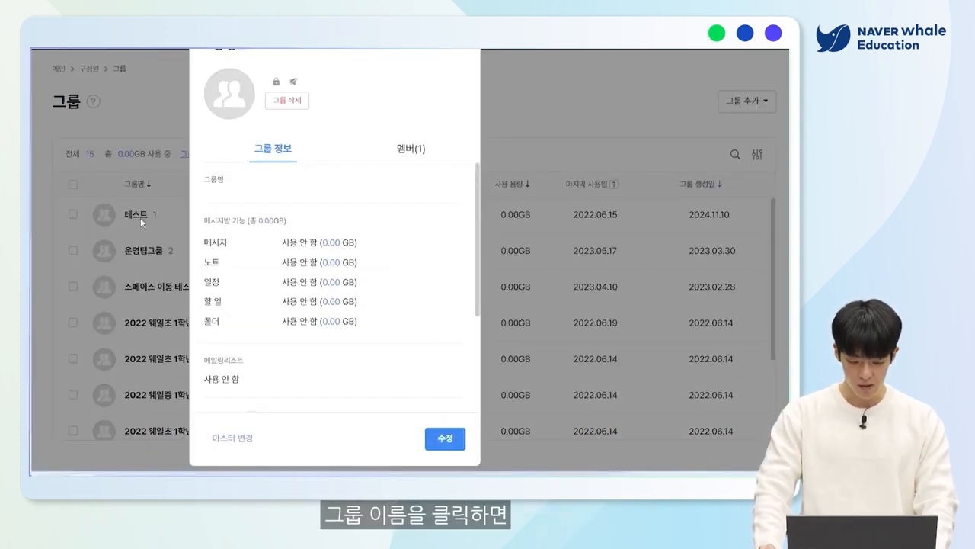
left_click(408, 157)
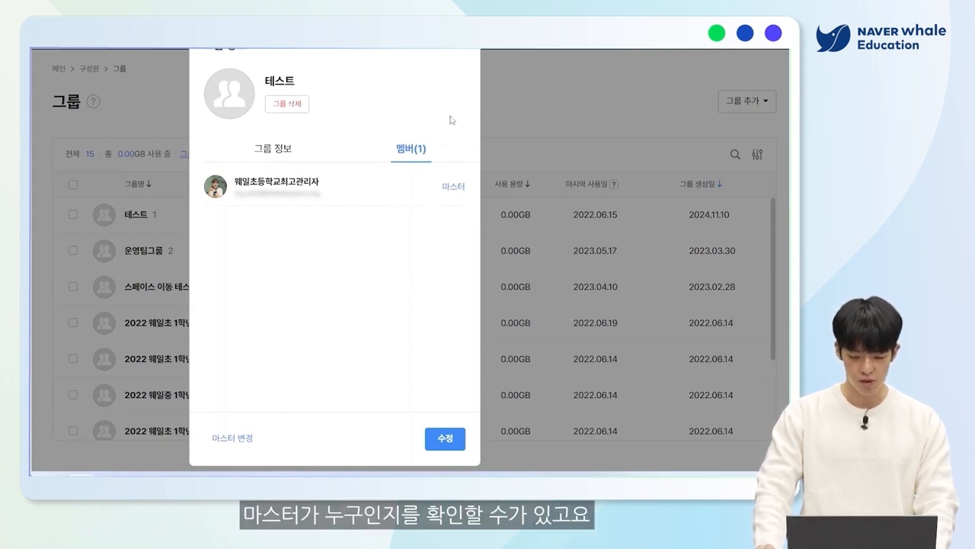
left_click(467, 54)
Step: Assign the second member of 운영팀그룹 as an additional master and save the master change
left_click(124, 250)
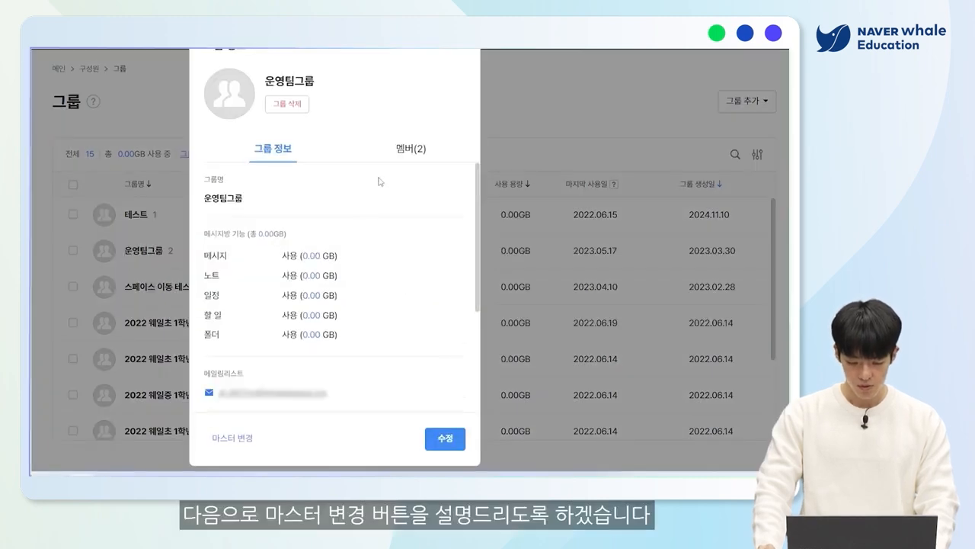
left_click(403, 147)
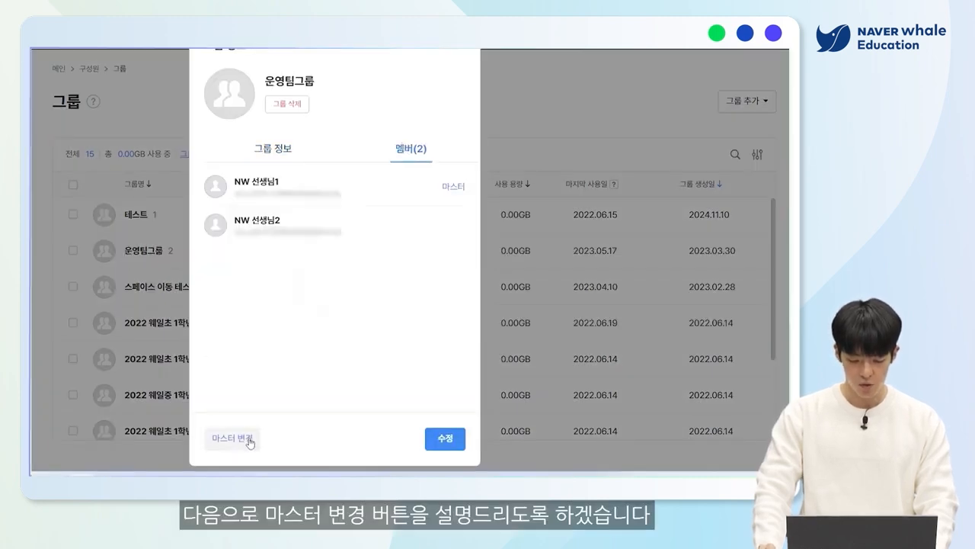
left_click(249, 442)
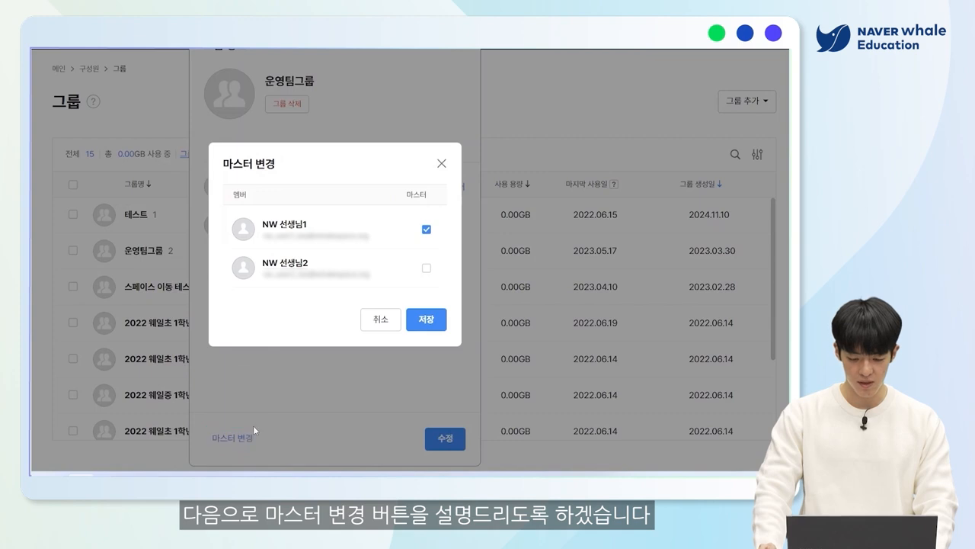
left_click(427, 270)
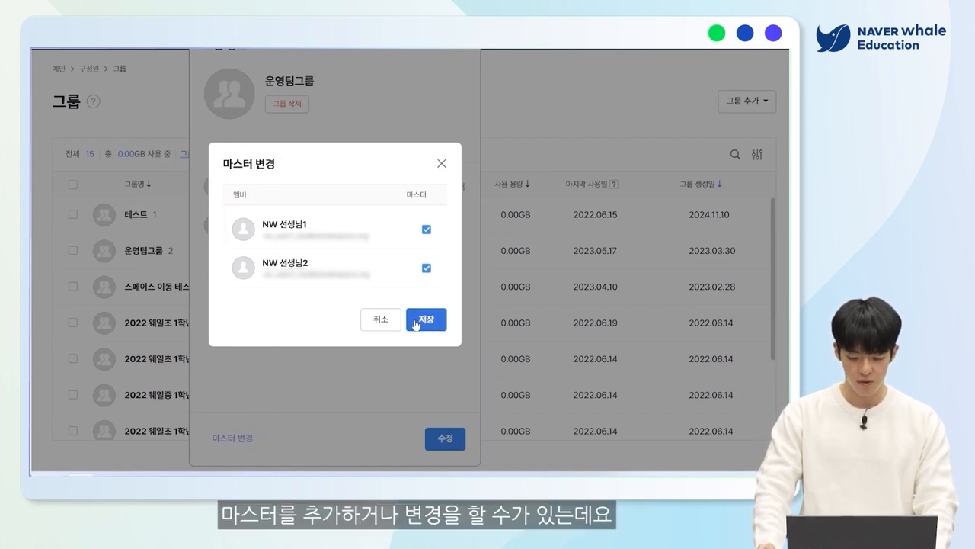
left_click(417, 323)
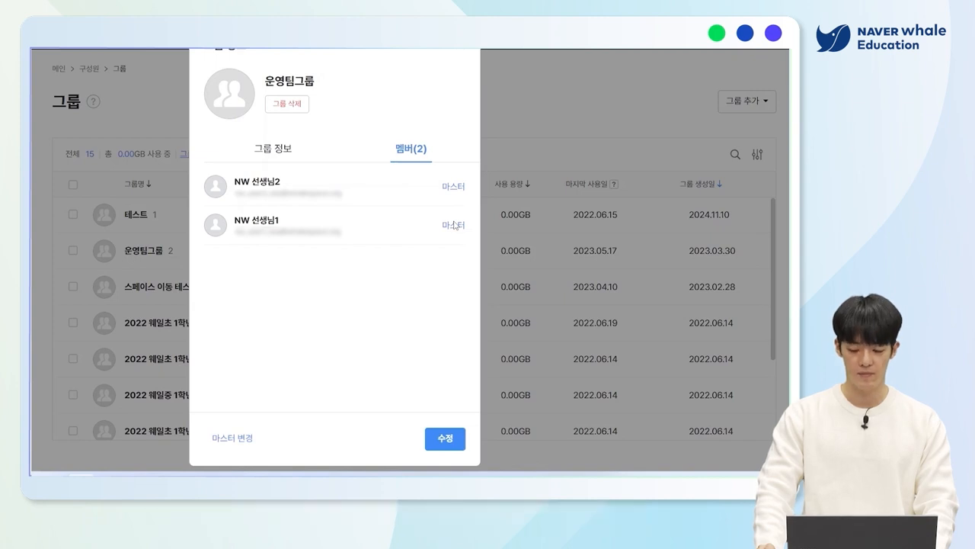
Step: Edit 운영팀그룹 to add the member from 1반 of 웨일초등학교, found by name, save the change, and close the group details
left_click(438, 441)
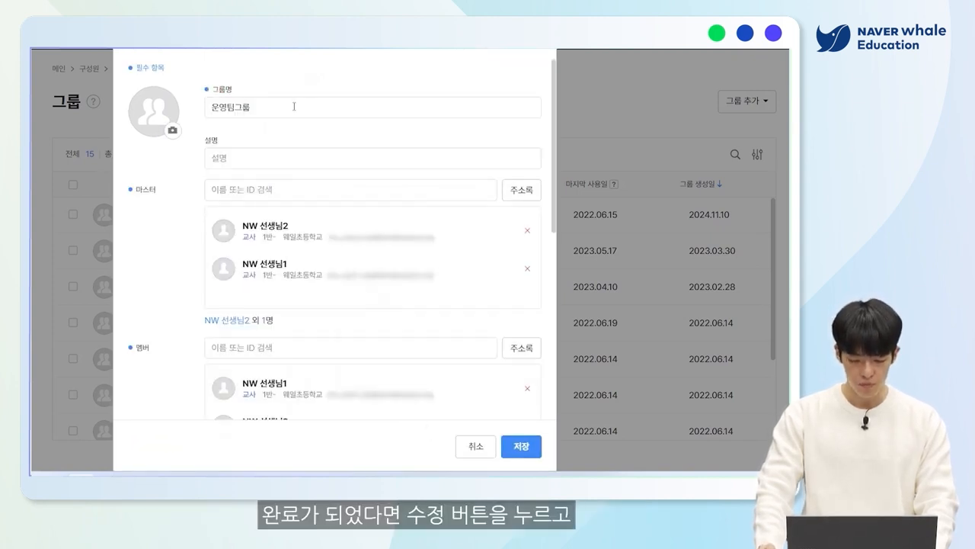
scroll(296, 112, "down", 2)
scroll(295, 120, "up", 2)
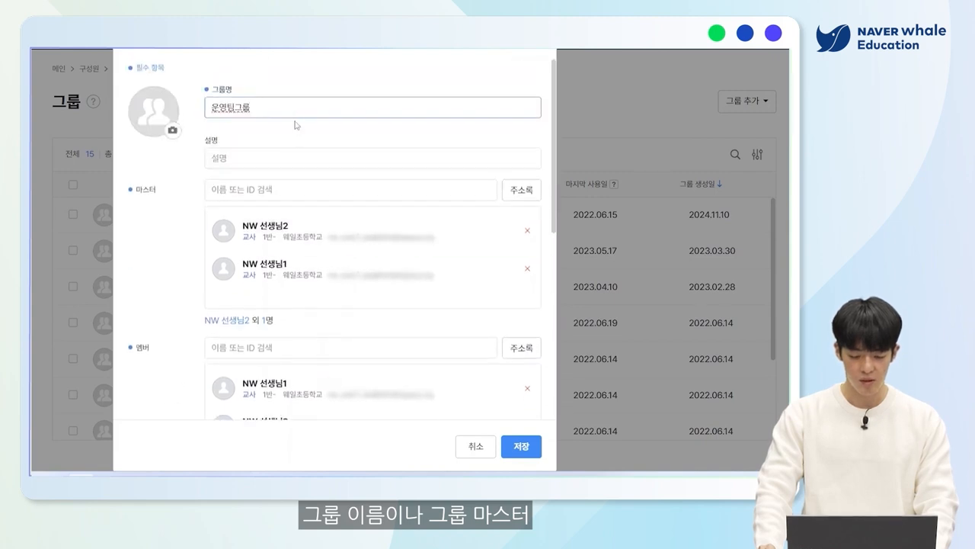
left_click(321, 191)
scroll(326, 194, "down", 2)
left_click(319, 226)
type("김웨일2")
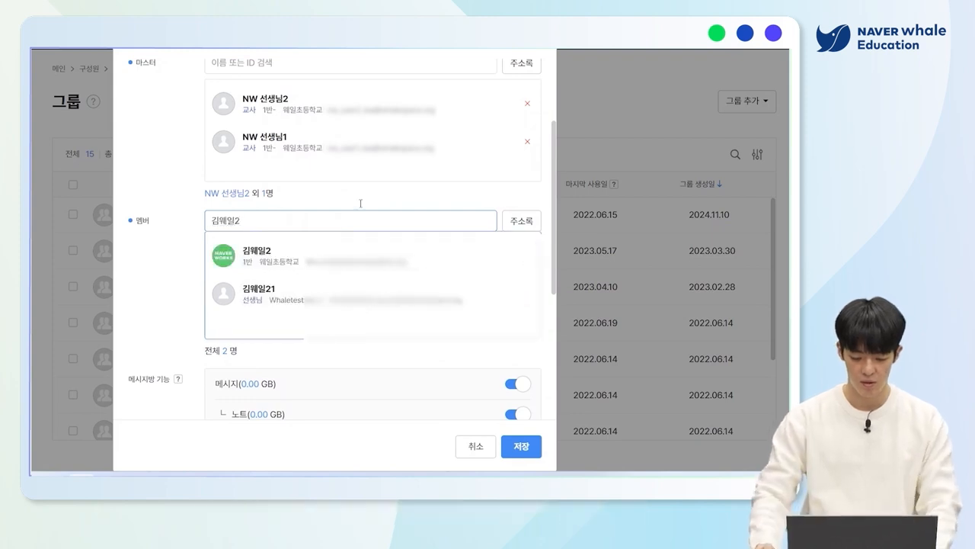
left_click(376, 251)
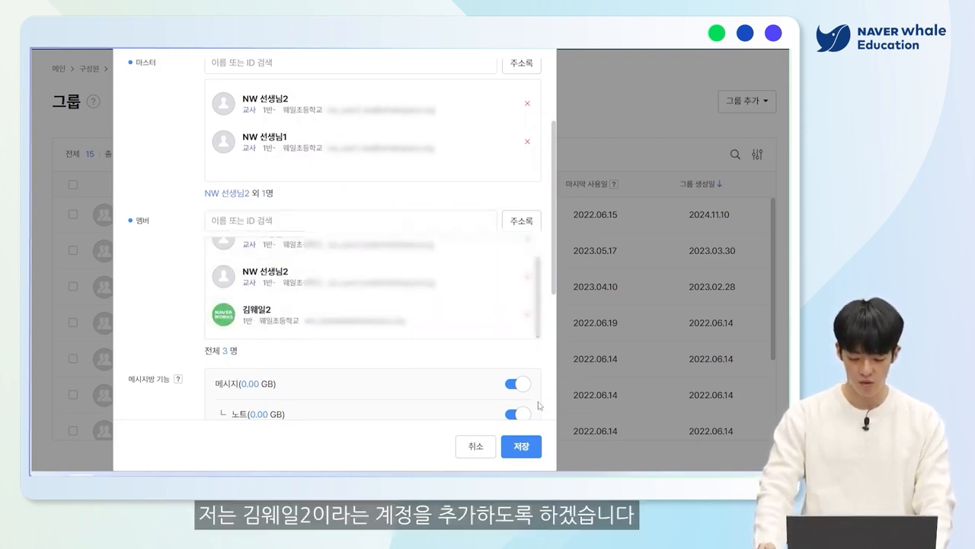
scroll(533, 392, "down", 3)
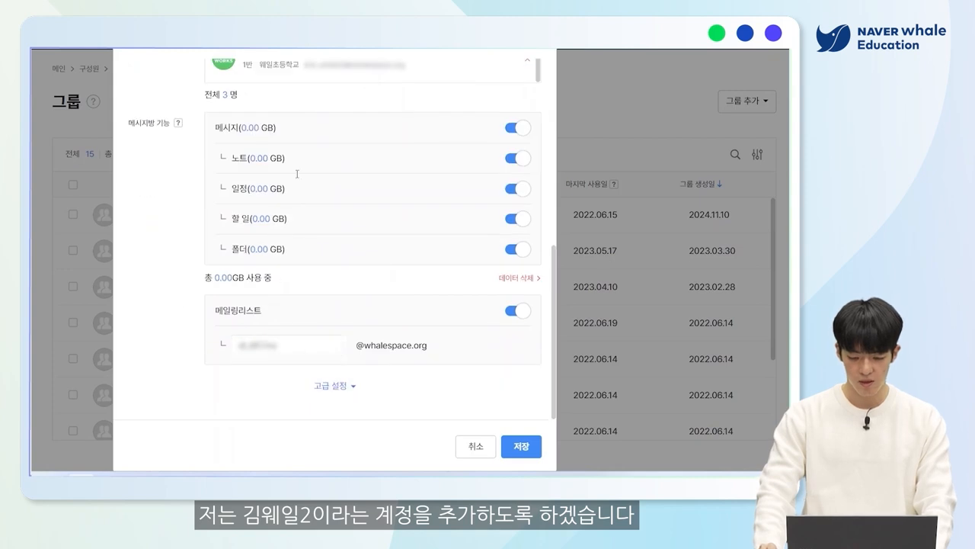
left_click(523, 450)
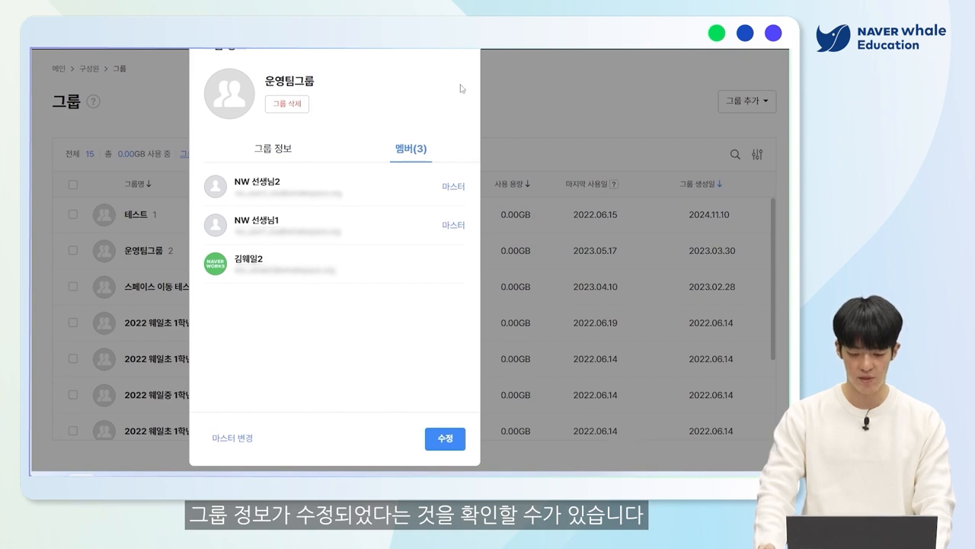
left_click(453, 55)
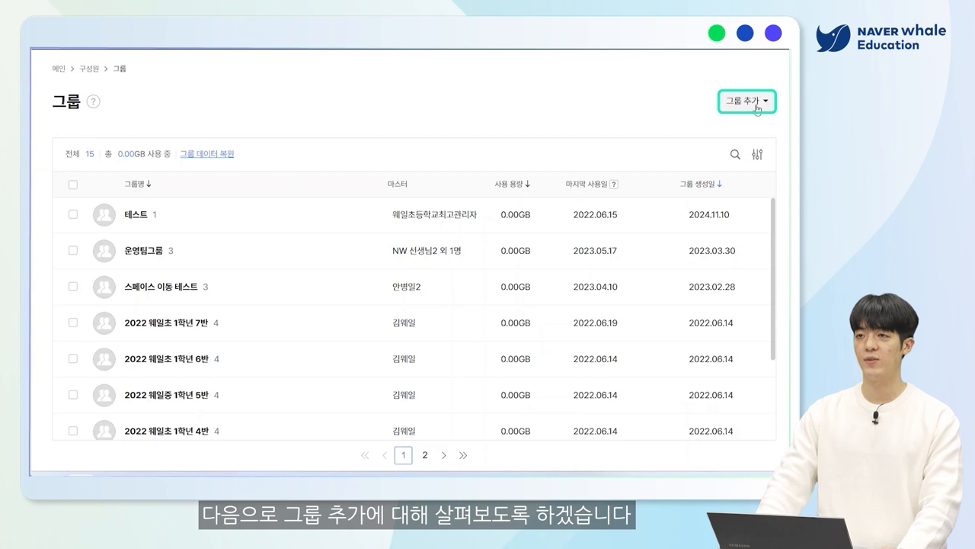
Step: Start adding a regular group (그룹) and name it 테스트그룹2
left_click(757, 108)
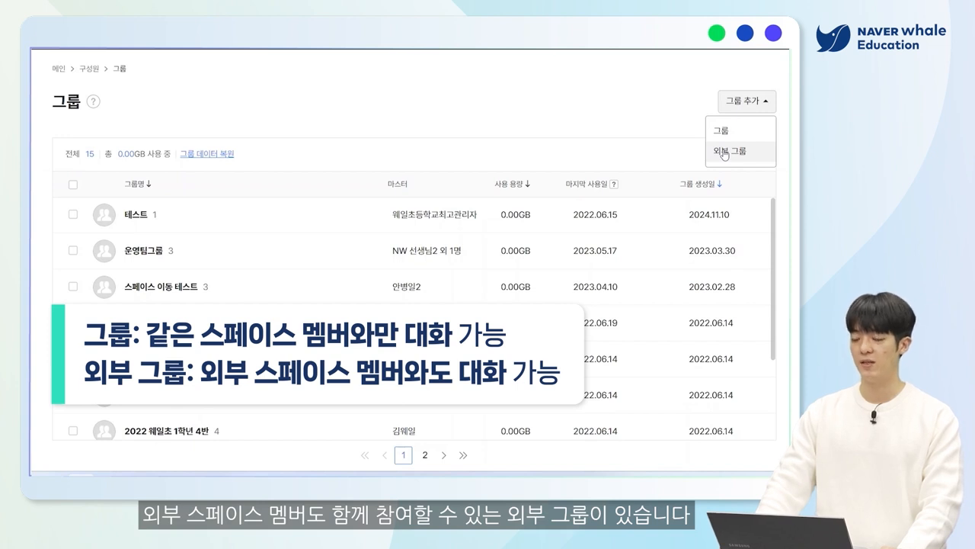
left_click(727, 135)
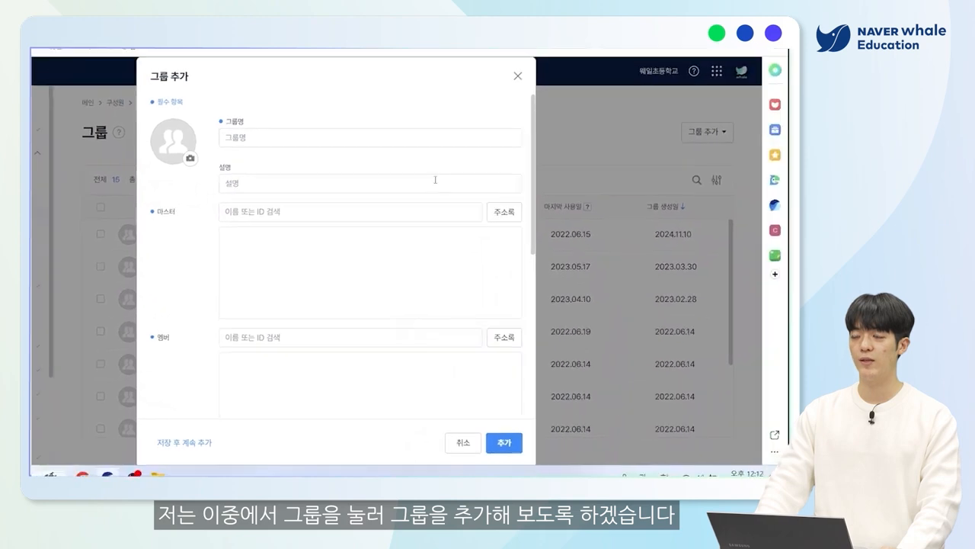
left_click(307, 139)
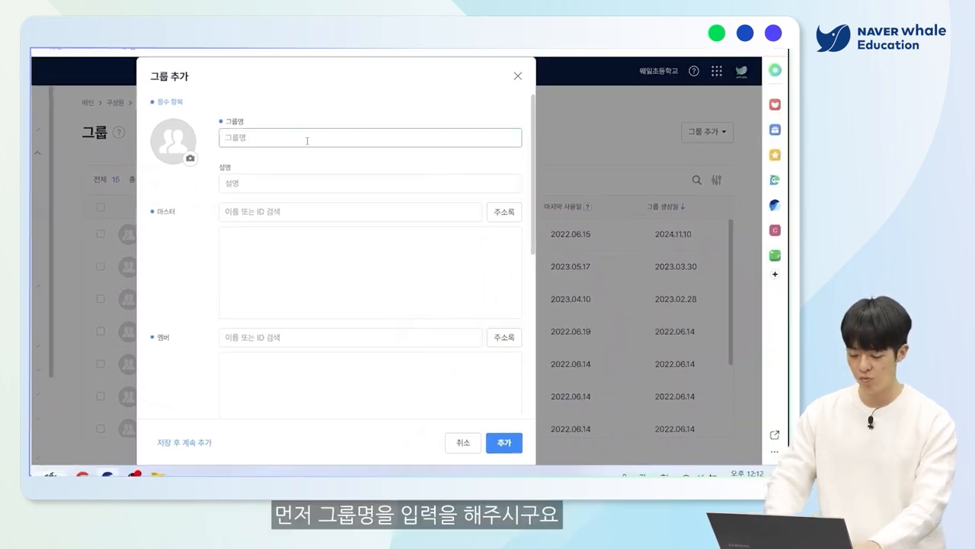
type("테스트그룹")
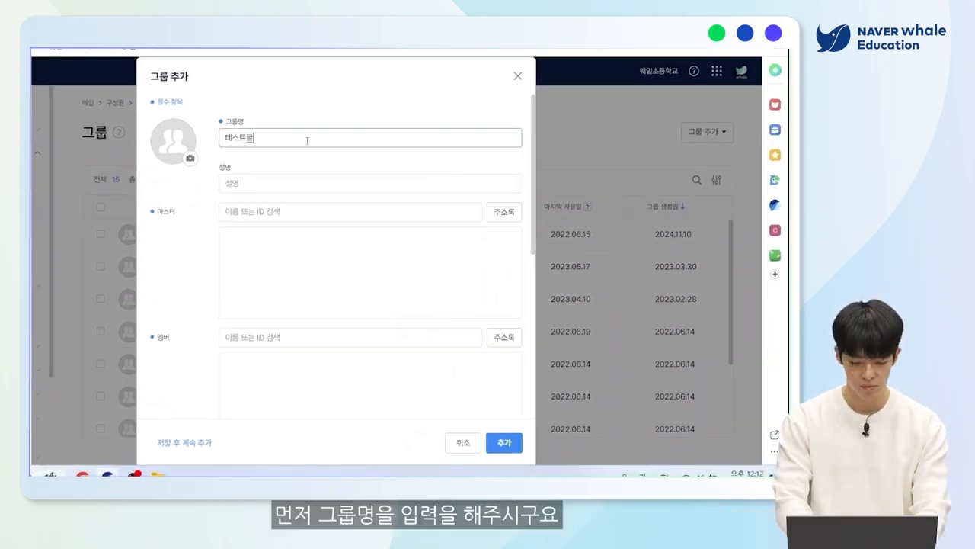
type("2")
left_click(309, 153)
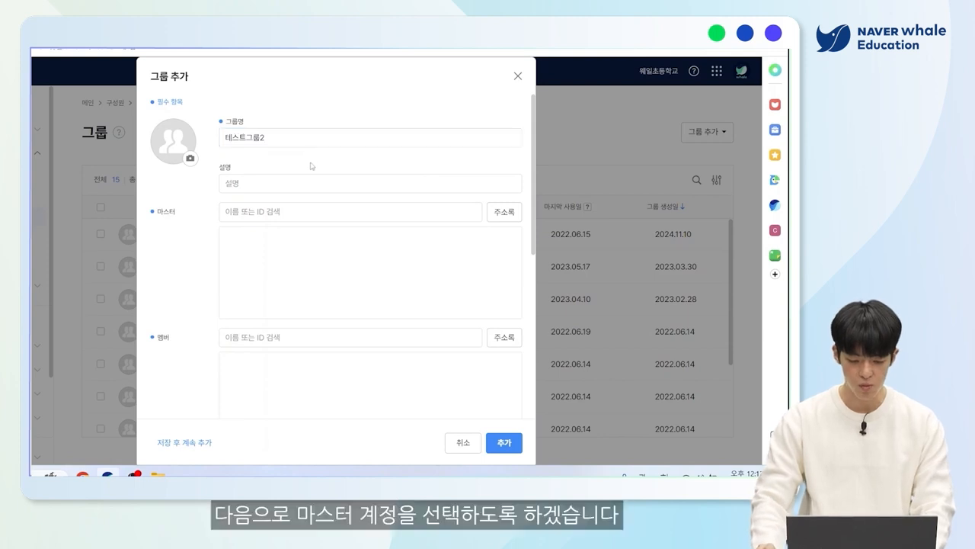
Step: Search by the teacher's name and set the account from 2반 of 웨일초등학교 as the new group's master
left_click(355, 214)
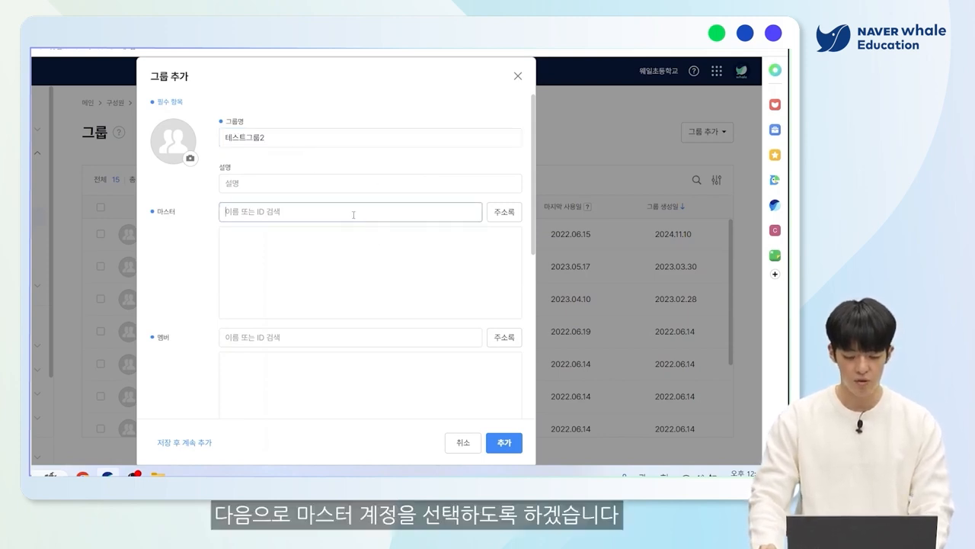
type("길")
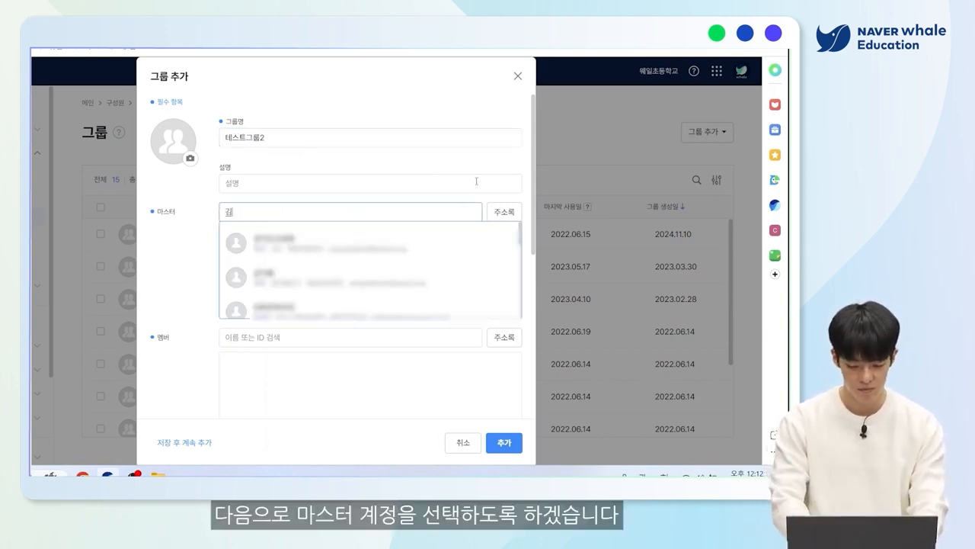
type("웨일선새임")
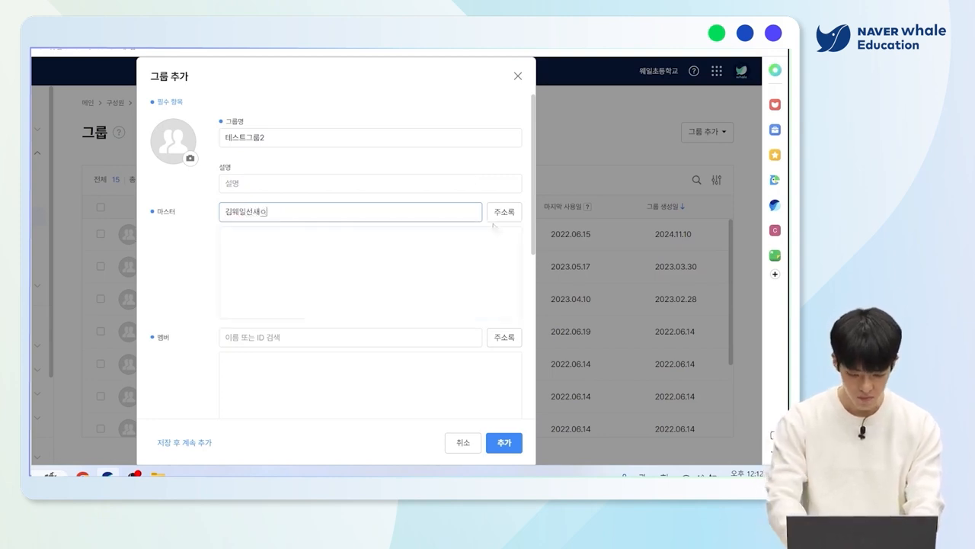
type("생님")
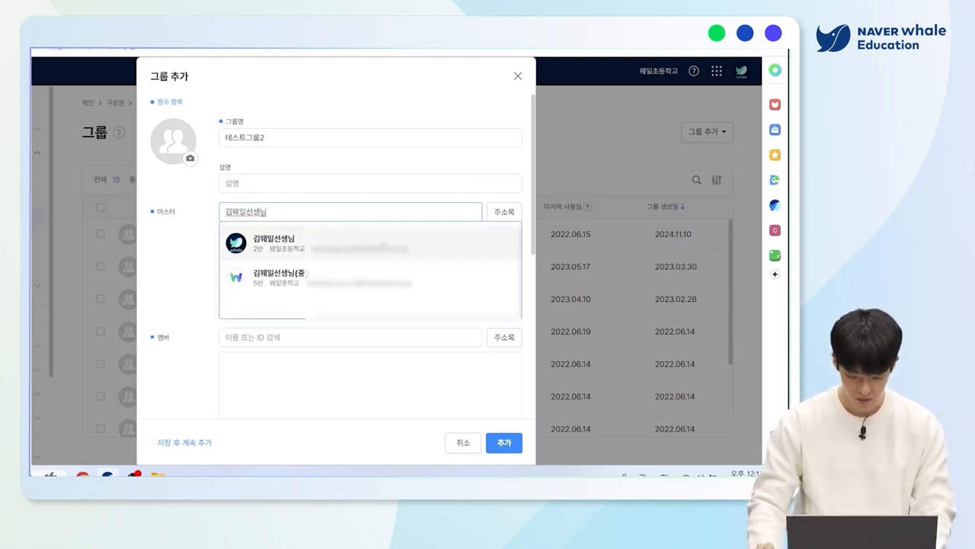
left_click(375, 248)
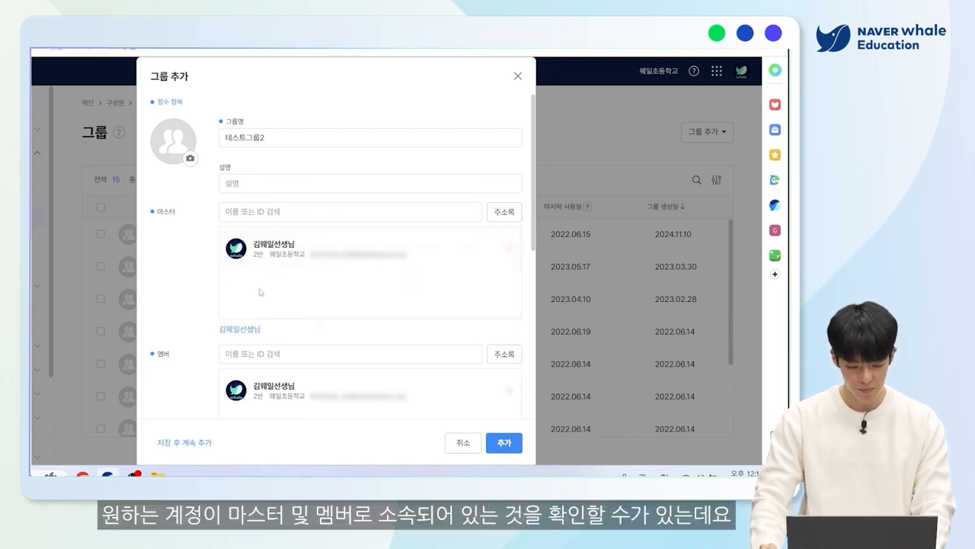
scroll(342, 274, "down", 3)
scroll(407, 296, "up", 3)
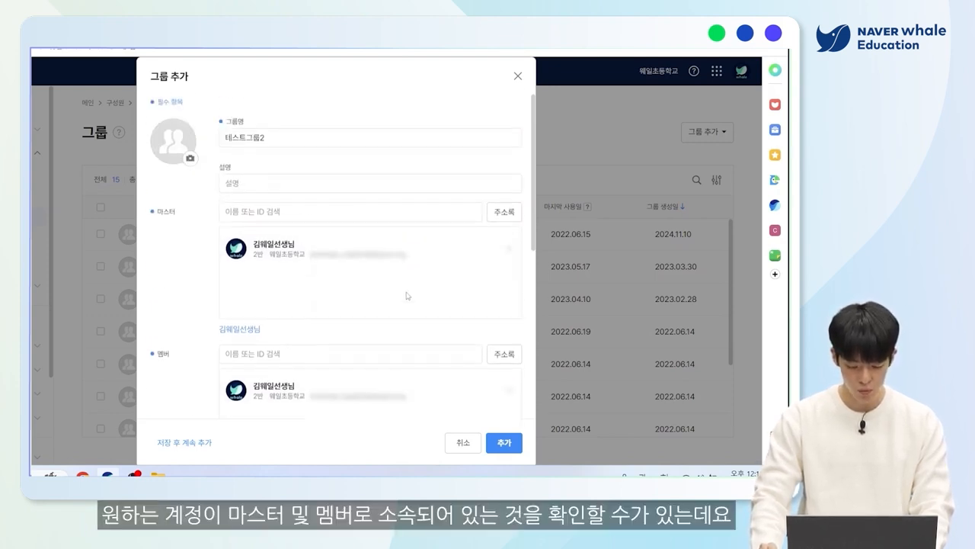
Step: Add the member from 1반 of 웨일초등학교 to the new group and create it with the default message room features
scroll(321, 301, "down", 2)
left_click(357, 245)
type("김ㅇ")
type("웨일2")
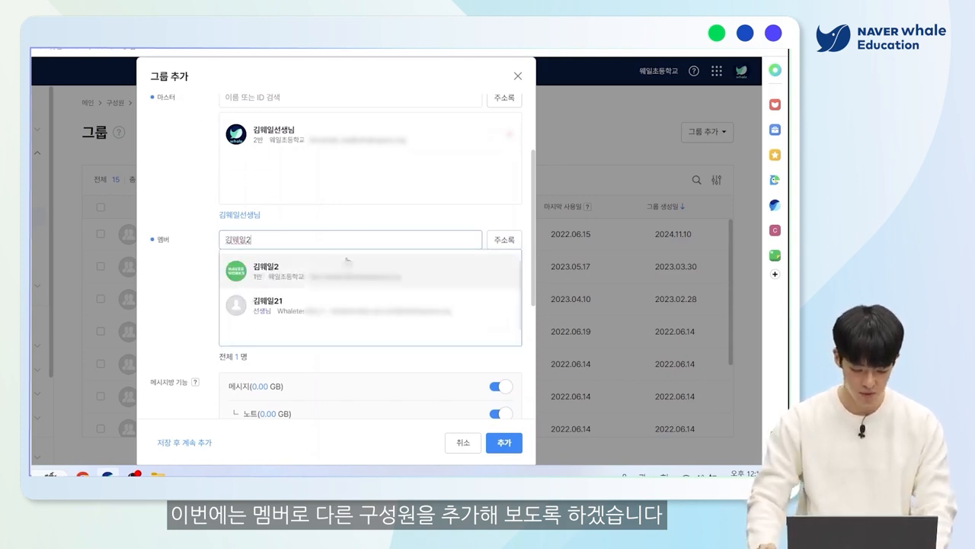
left_click(347, 263)
scroll(271, 174, "up", 1)
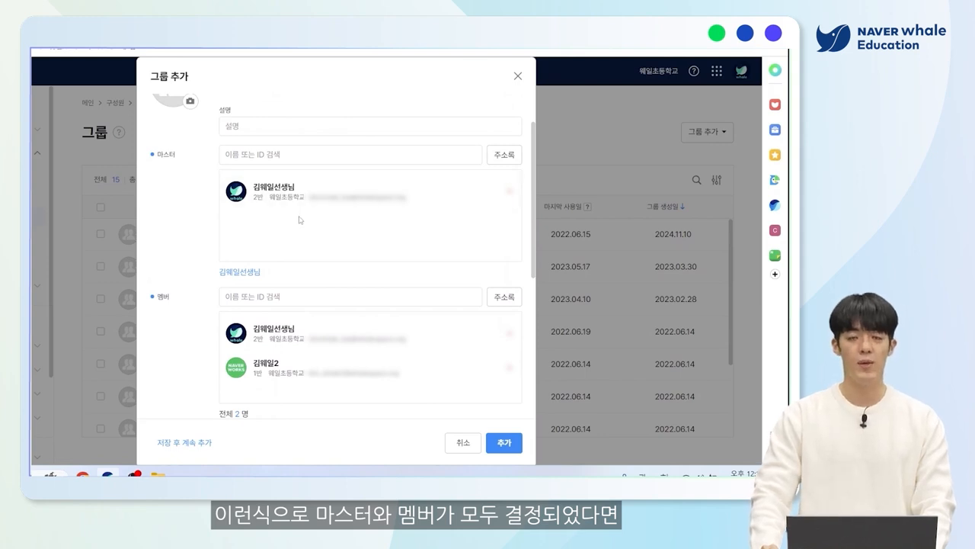
scroll(301, 222, "down", 5)
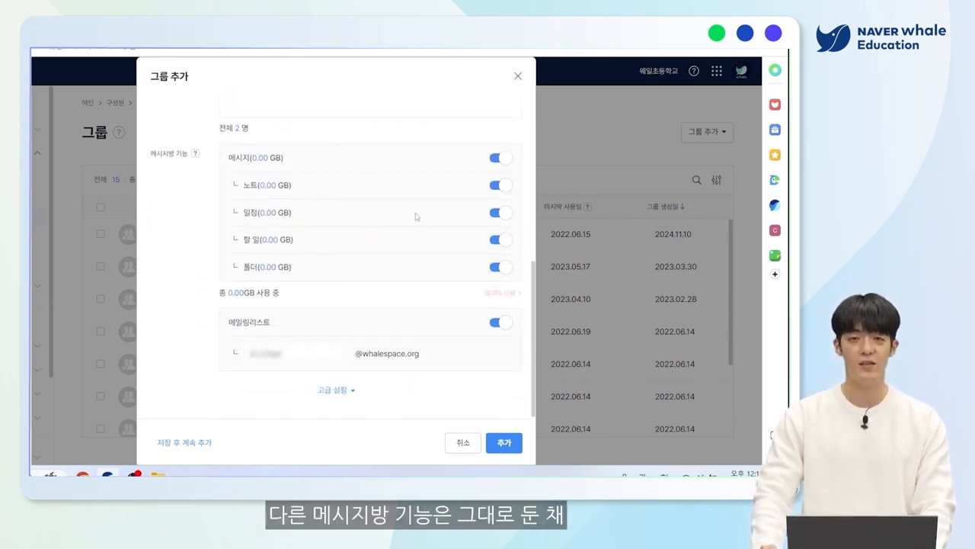
left_click(504, 442)
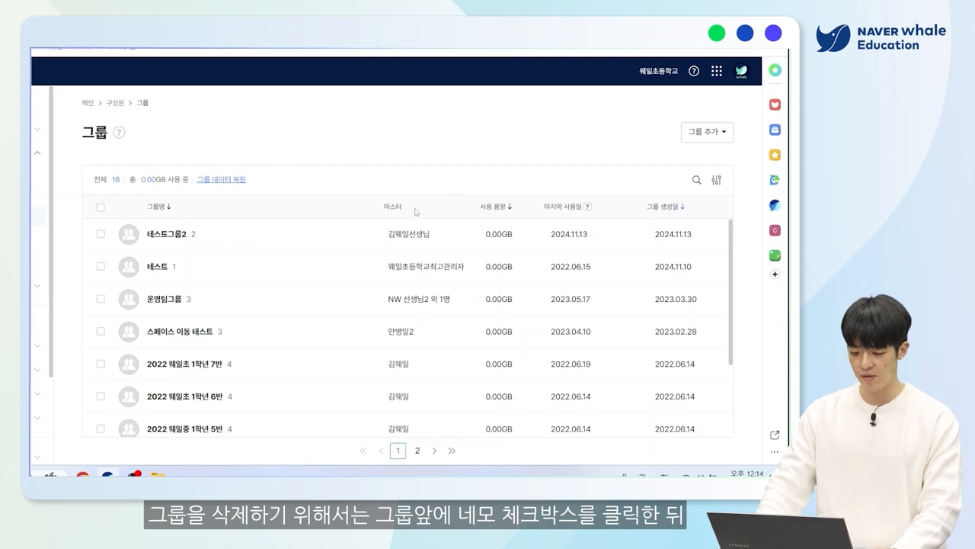
Step: Delete the group 테스트그룹2, acknowledging all three deletion notices
left_click(101, 234)
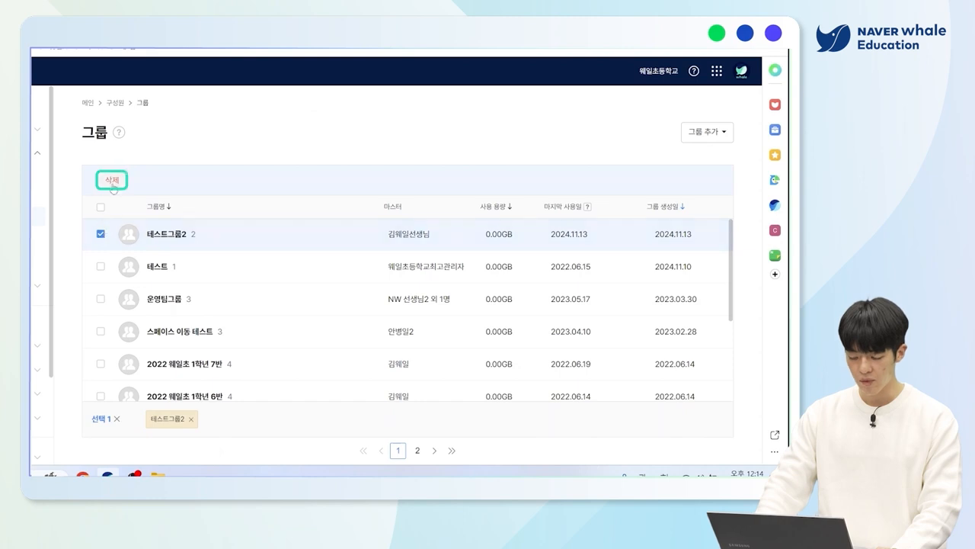
left_click(112, 180)
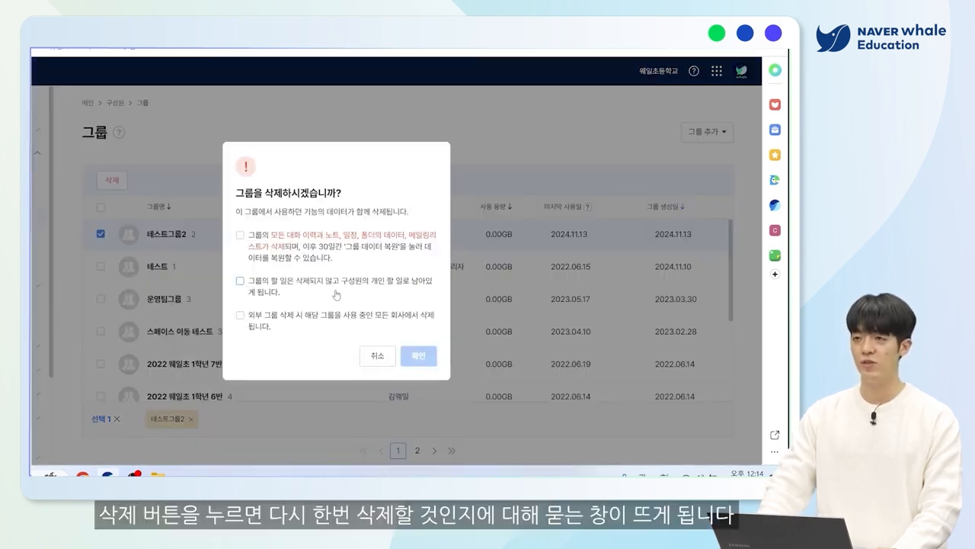
left_click(240, 235)
left_click(240, 281)
left_click(240, 314)
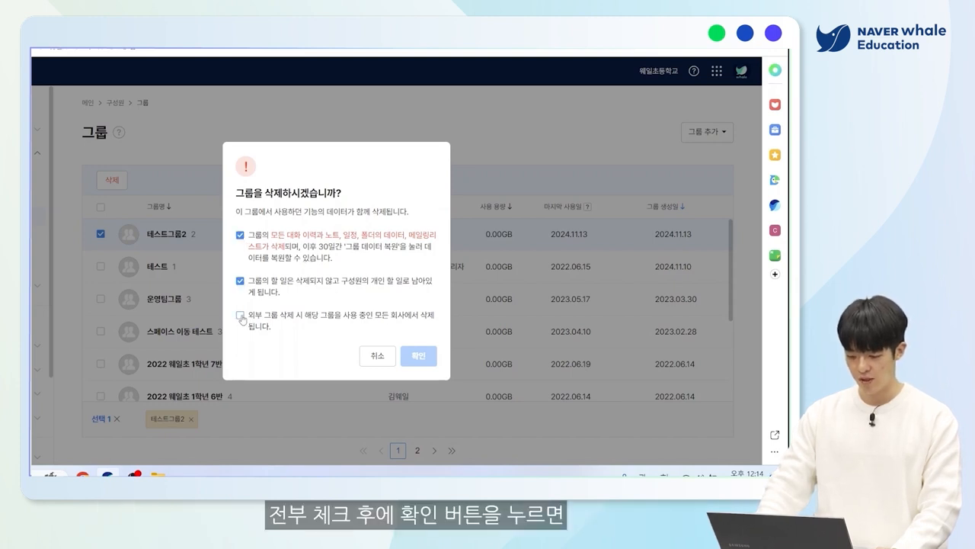
left_click(418, 356)
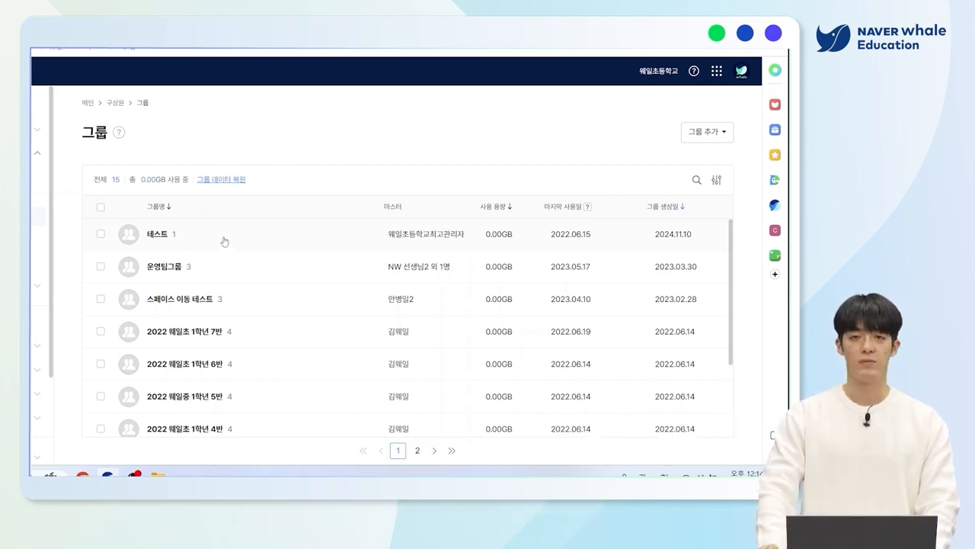
Step: Restore the deleted, not yet recovered group 테스트그룹2 from the group data restoration list, acknowledge the notice and return to the group list
left_click(232, 180)
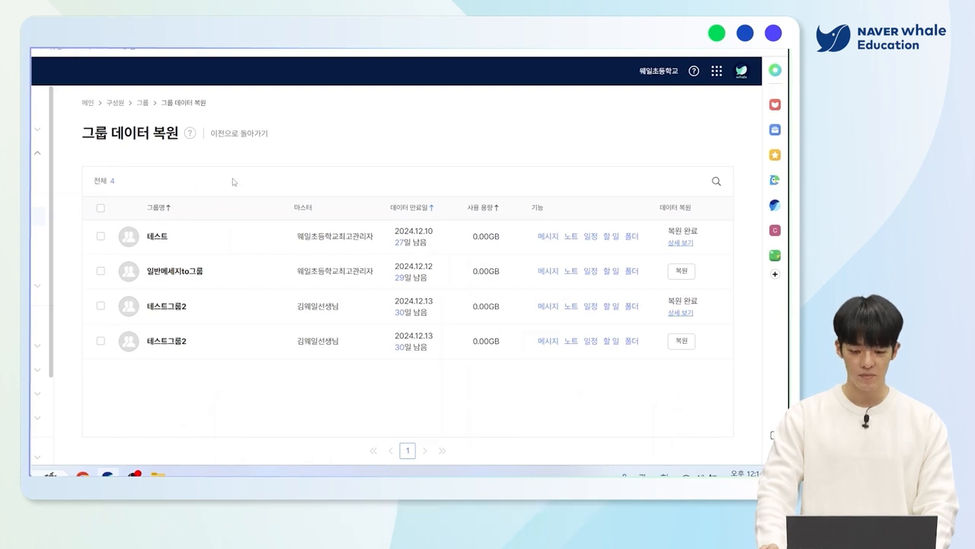
left_click(100, 341)
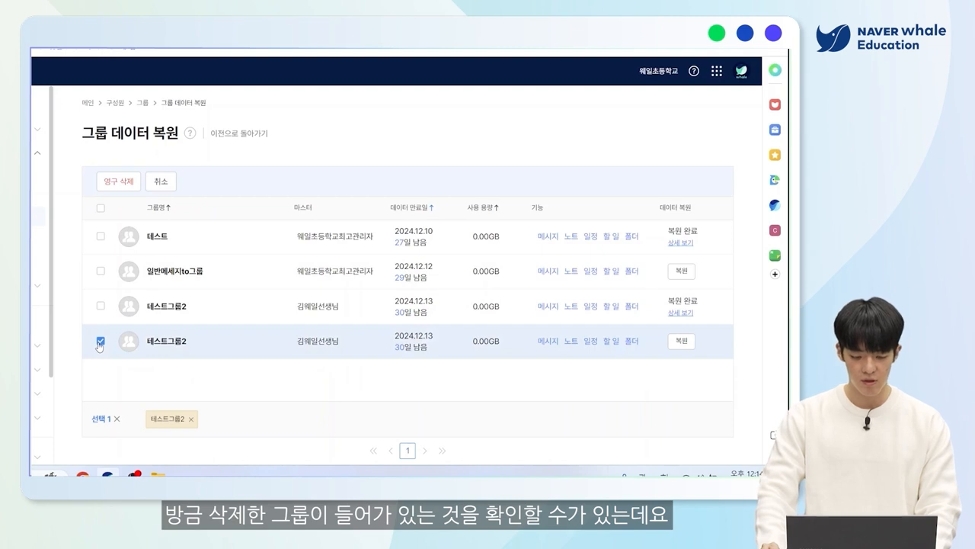
left_click(99, 342)
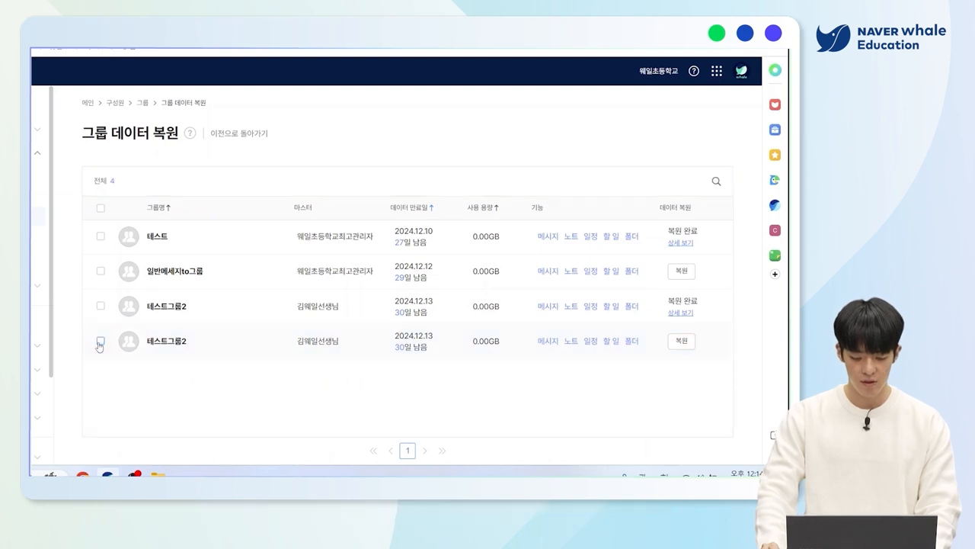
left_click(680, 342)
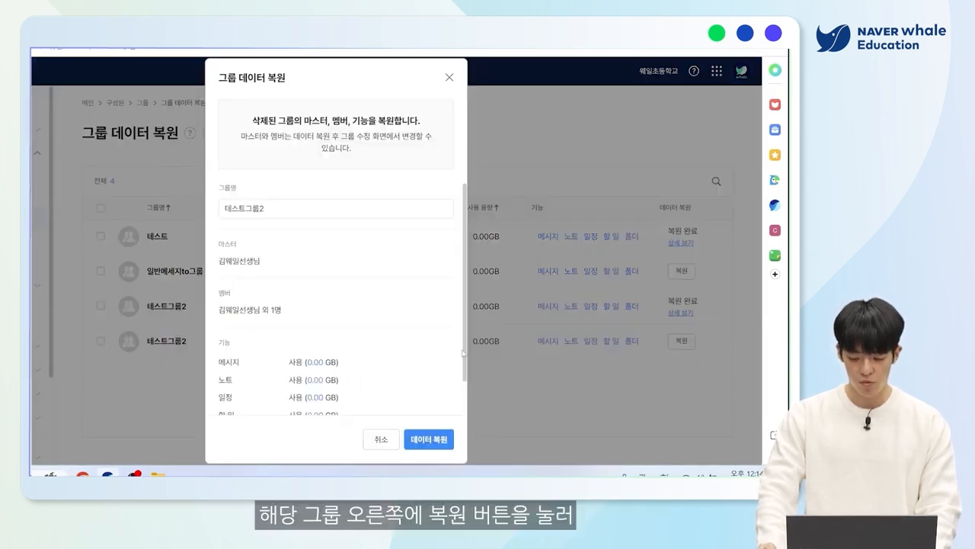
scroll(428, 340, "down", 1)
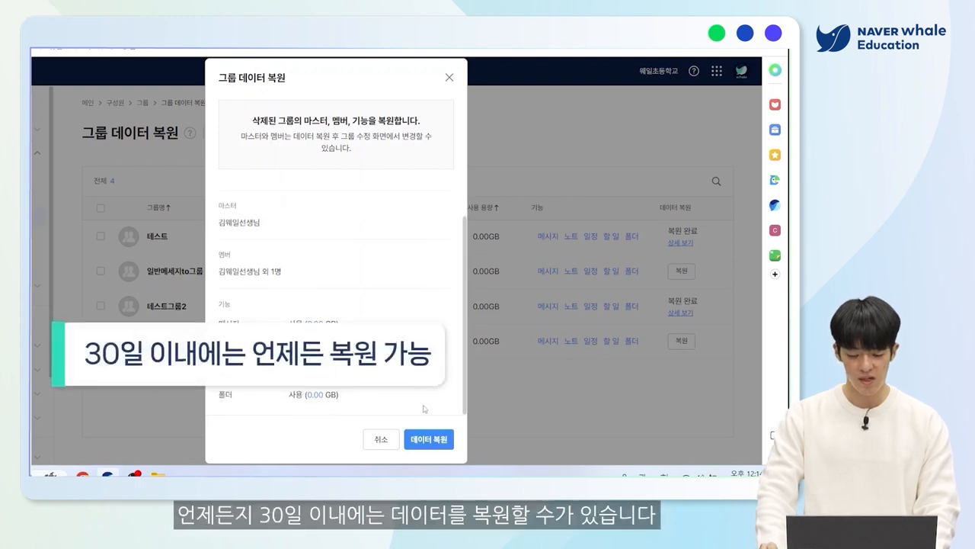
left_click(430, 440)
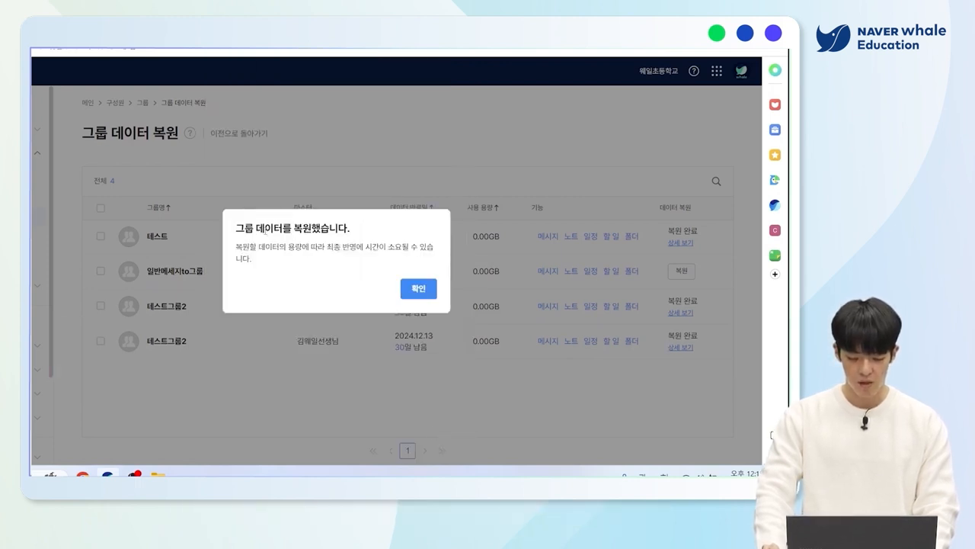
left_click_drag(236, 228, 360, 222)
left_click(367, 227)
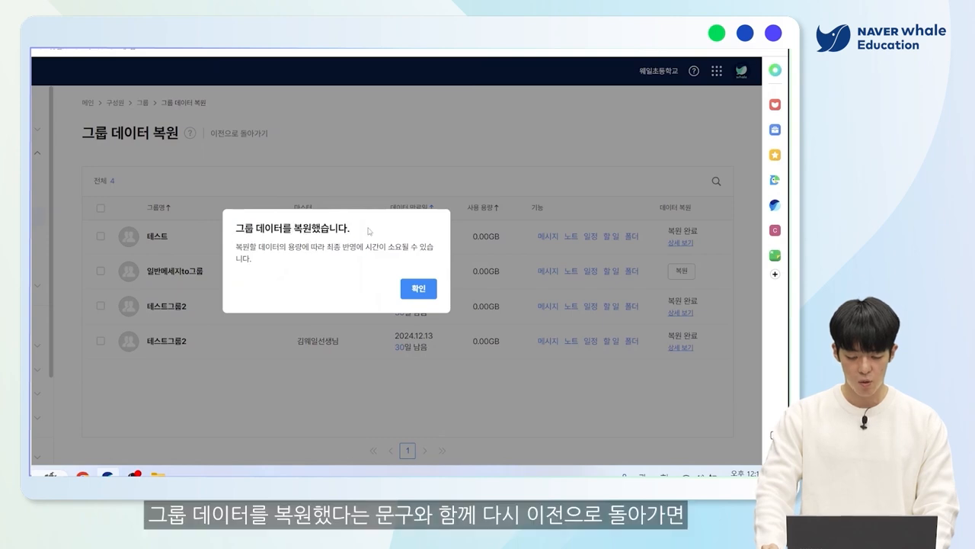
left_click(421, 289)
left_click(229, 130)
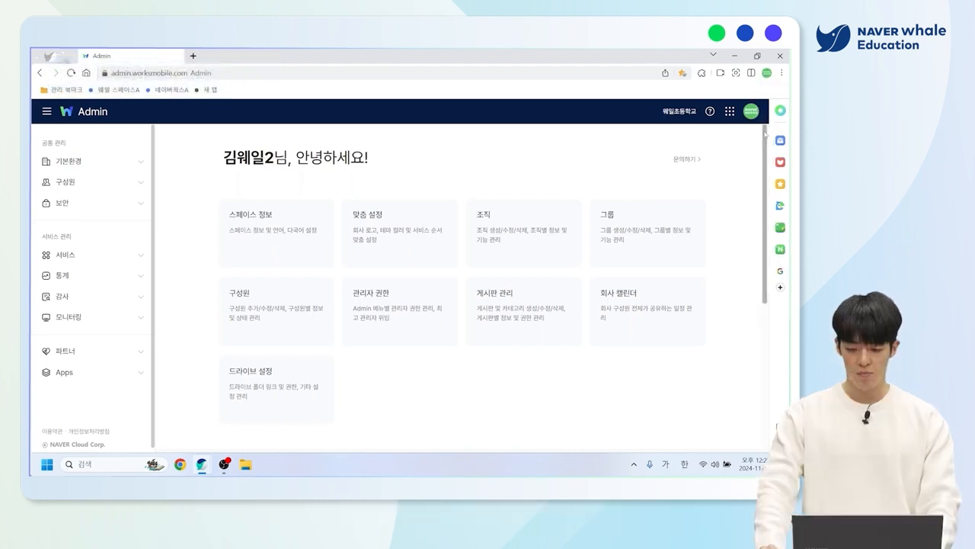
Step: Open the signed-in teacher's own profile from the browser and start a space change request (스페이스 변경 신청)
left_click(766, 73)
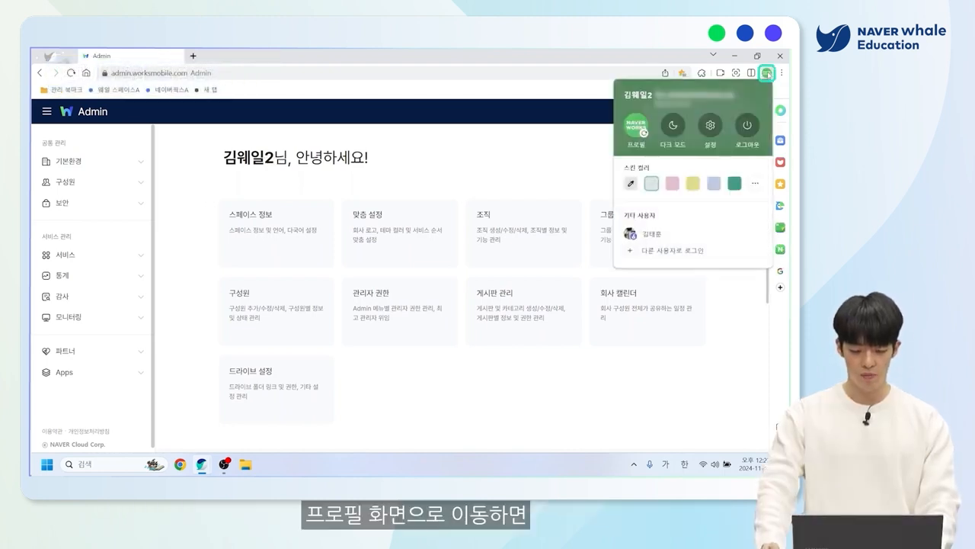
left_click(637, 126)
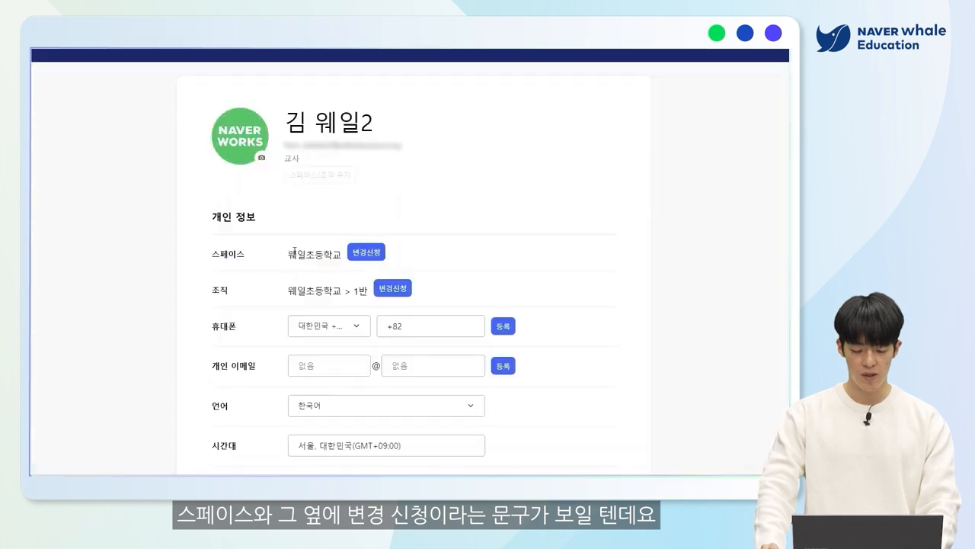
left_click(365, 258)
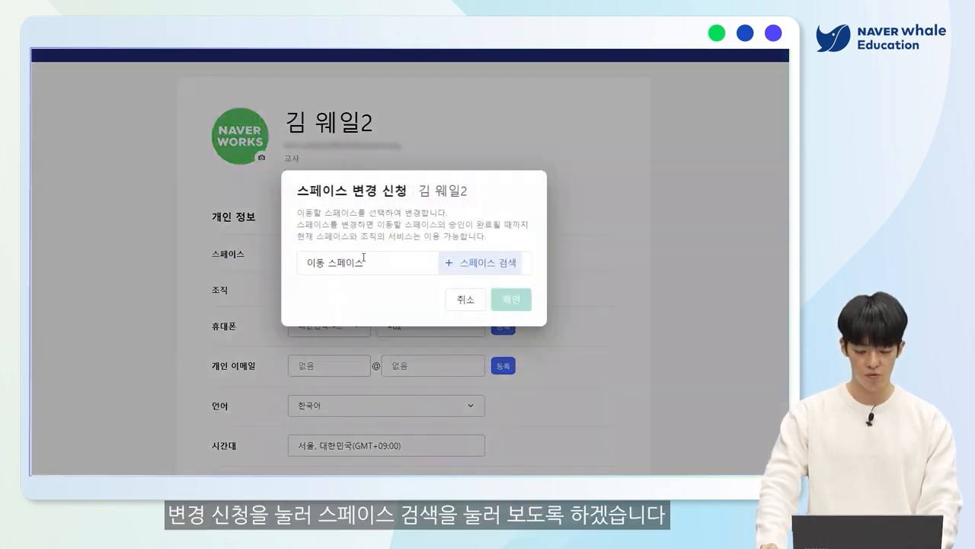
Step: Search for the space 웨일중학교, select it as the destination and submit the transfer request
left_click(448, 262)
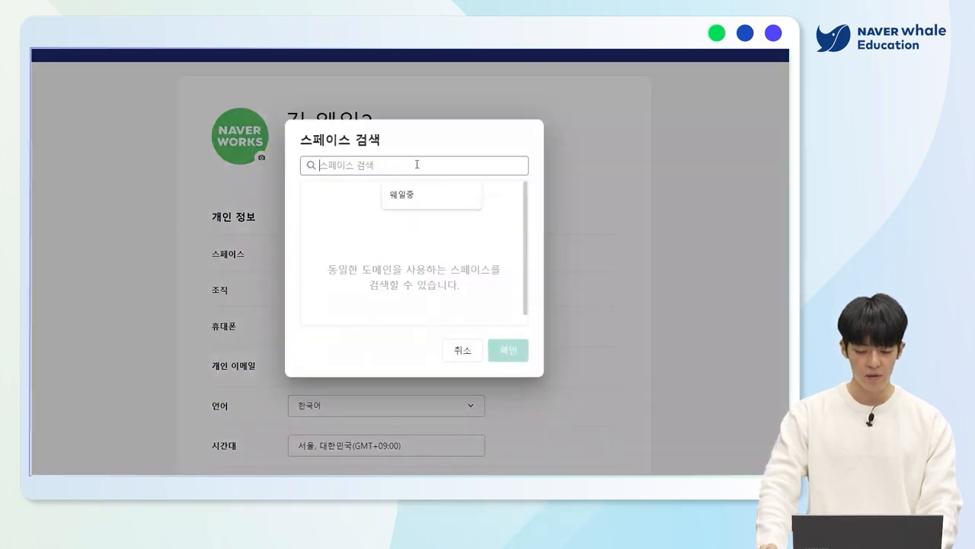
type("웨")
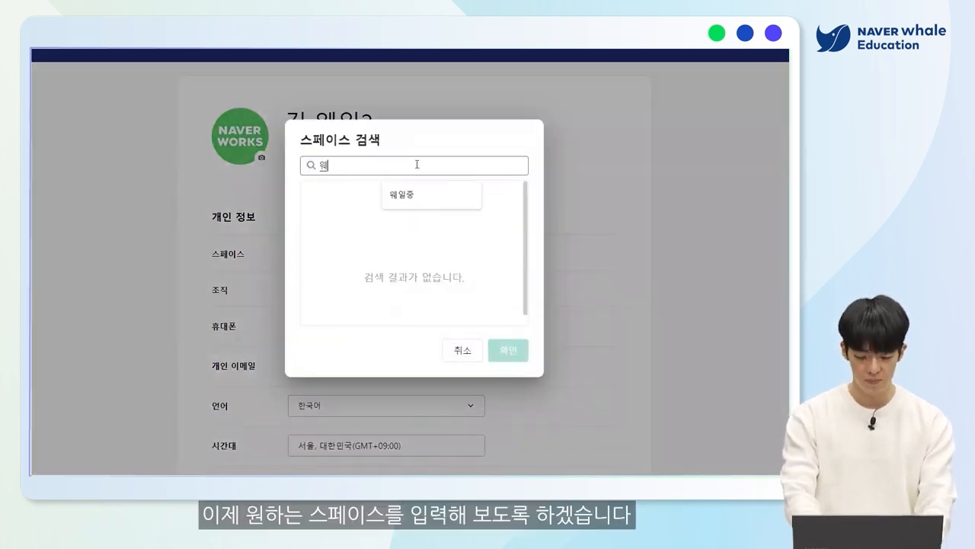
type("일중학교")
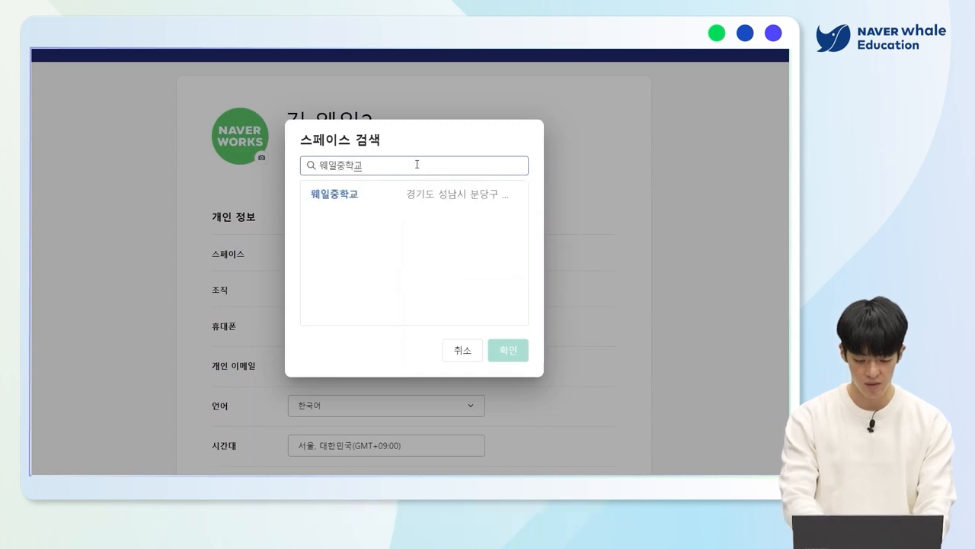
left_click(363, 192)
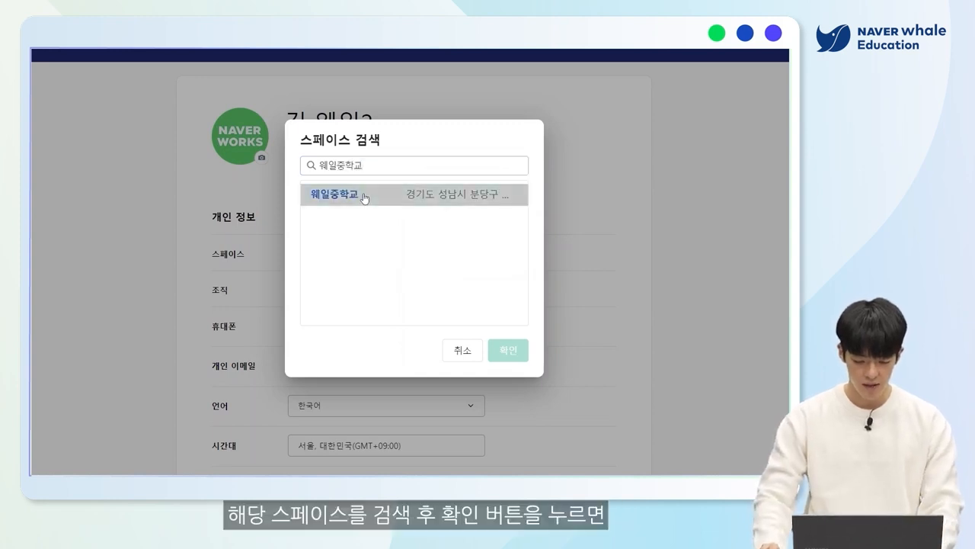
left_click(506, 350)
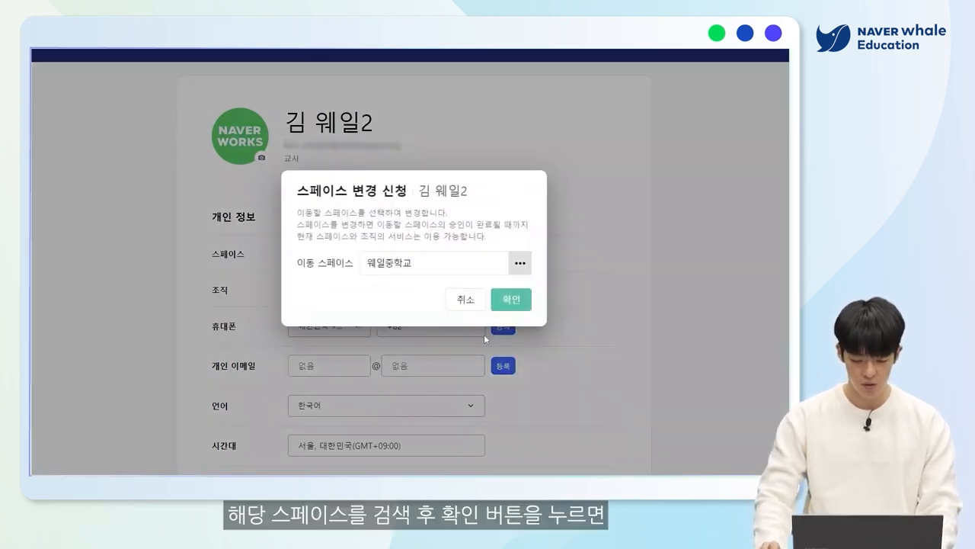
left_click(511, 302)
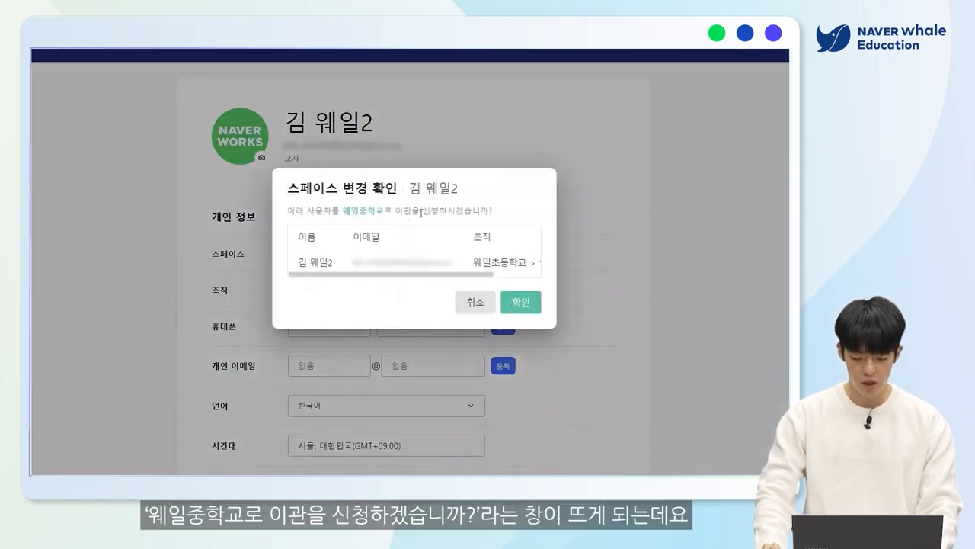
left_click(522, 305)
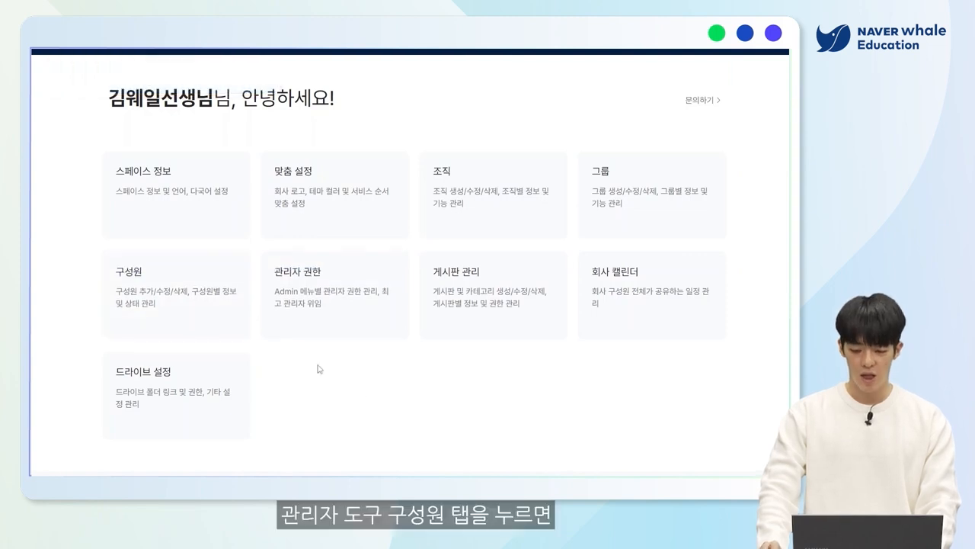
Step: Open the details of the 6학년 teacher in the member list and start a space change (스페이스 변경) for the account
left_click(186, 309)
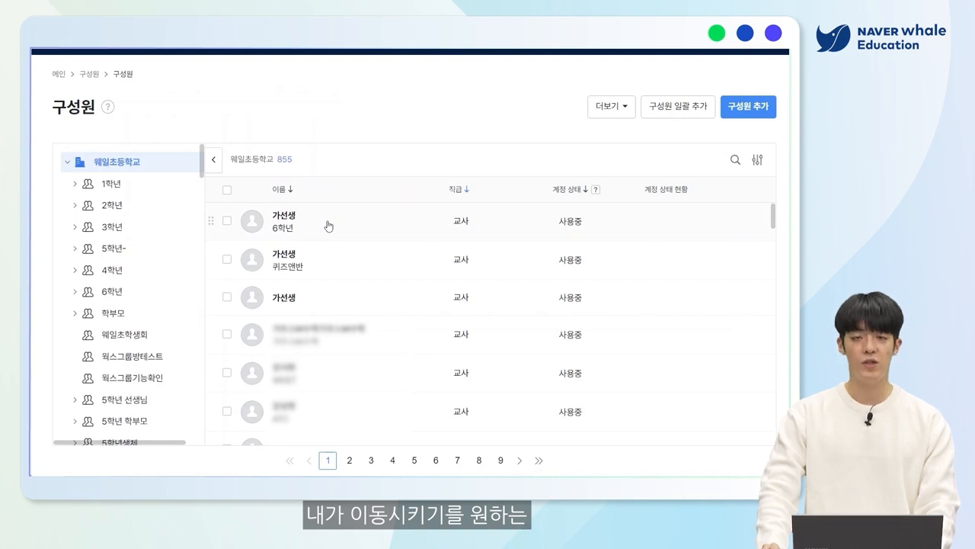
left_click(292, 221)
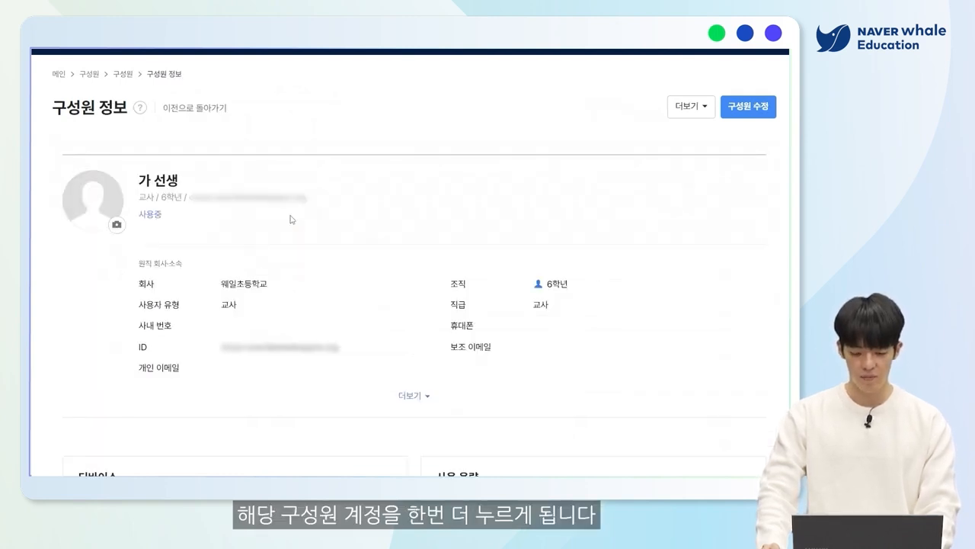
left_click(683, 110)
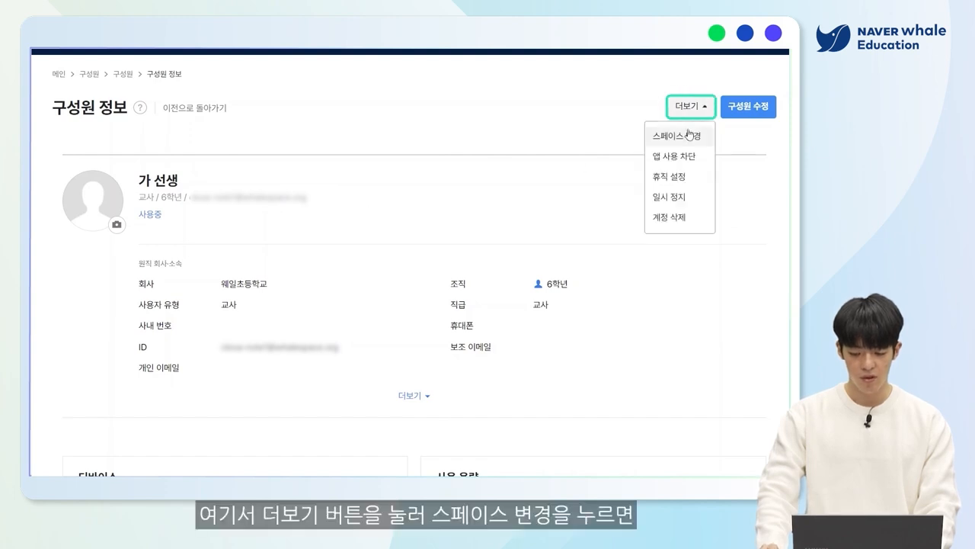
left_click(689, 136)
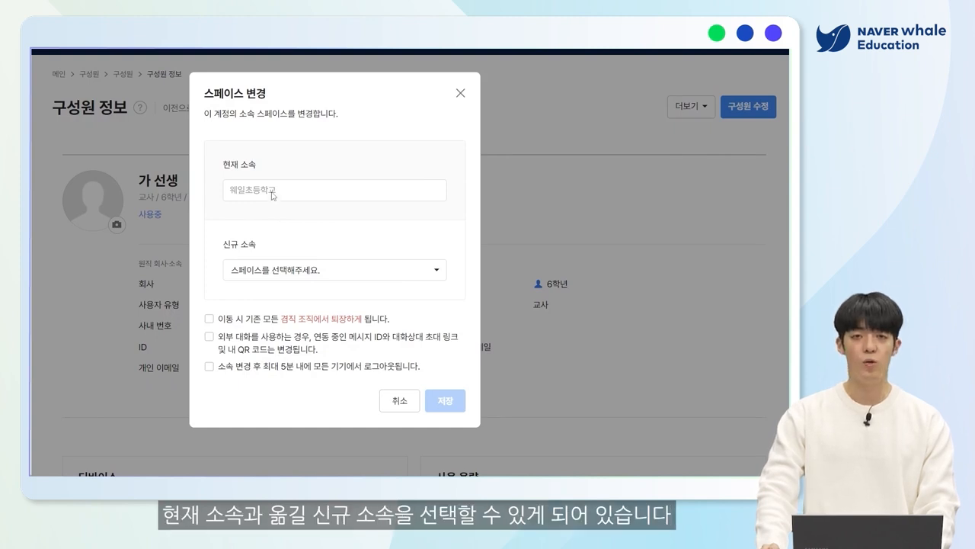
Step: Set 웨일중학교 as the teacher's new affiliation, accept all three notices and save the space change request
left_click(316, 268)
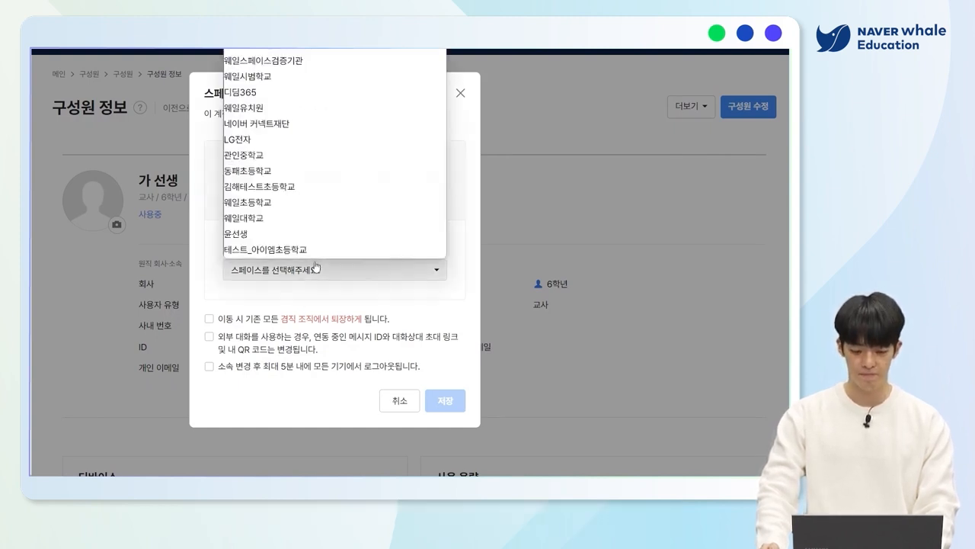
left_click(328, 32)
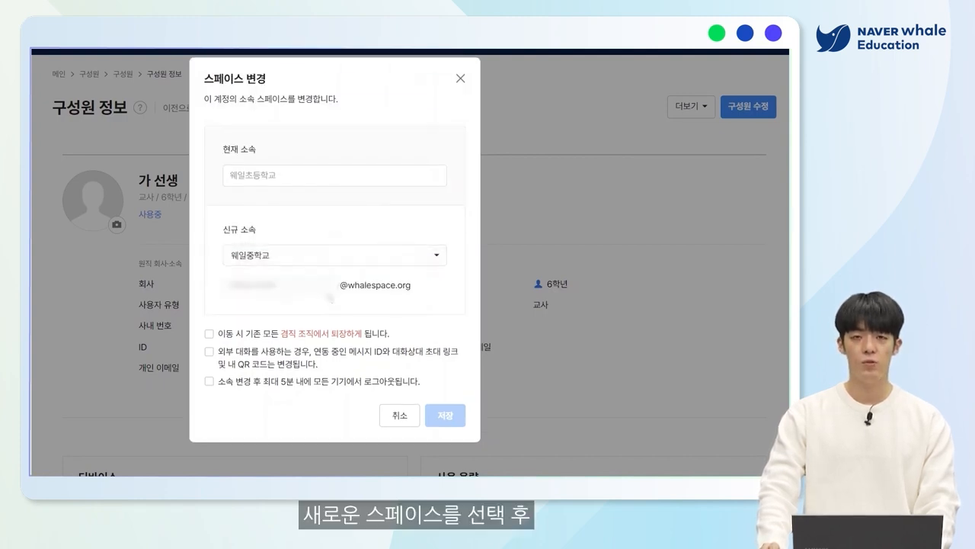
left_click(208, 352)
left_click(209, 382)
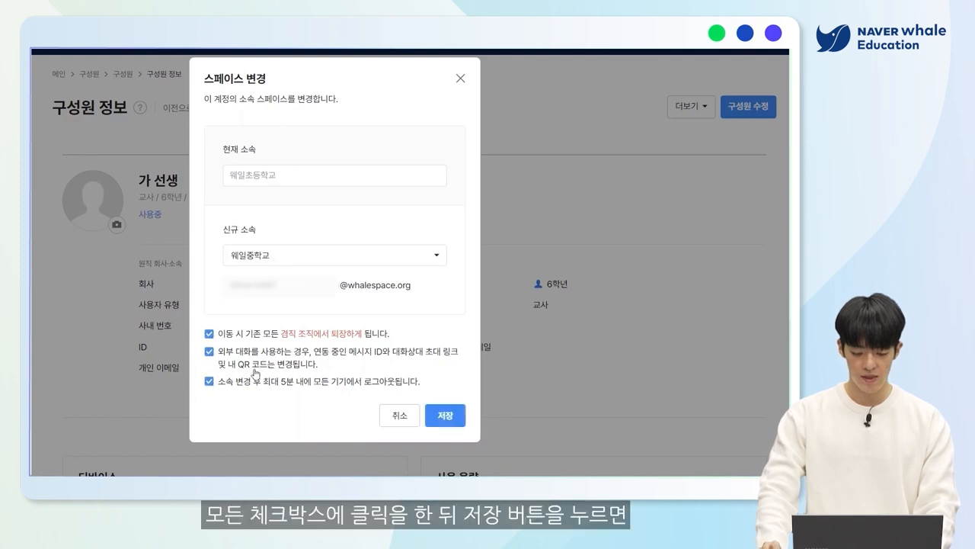
left_click(446, 416)
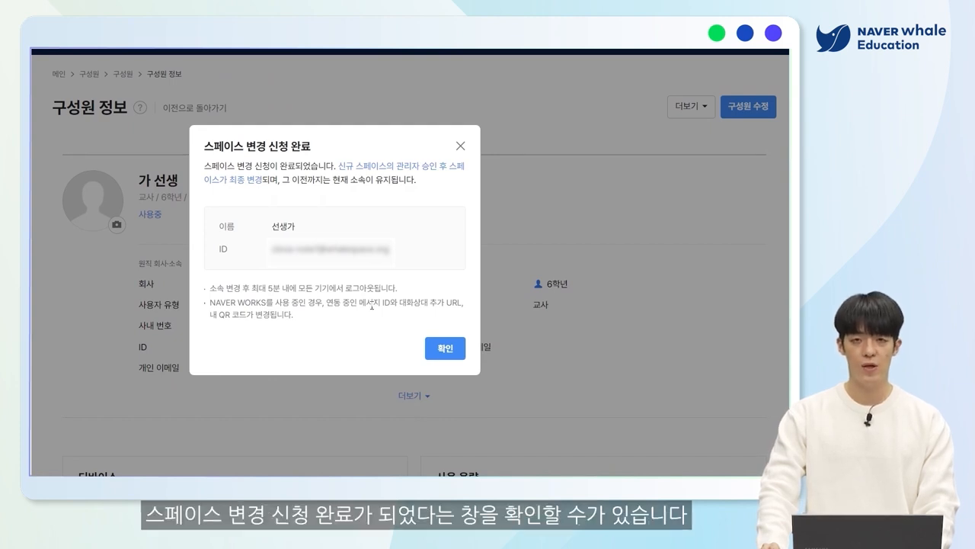
left_click(445, 349)
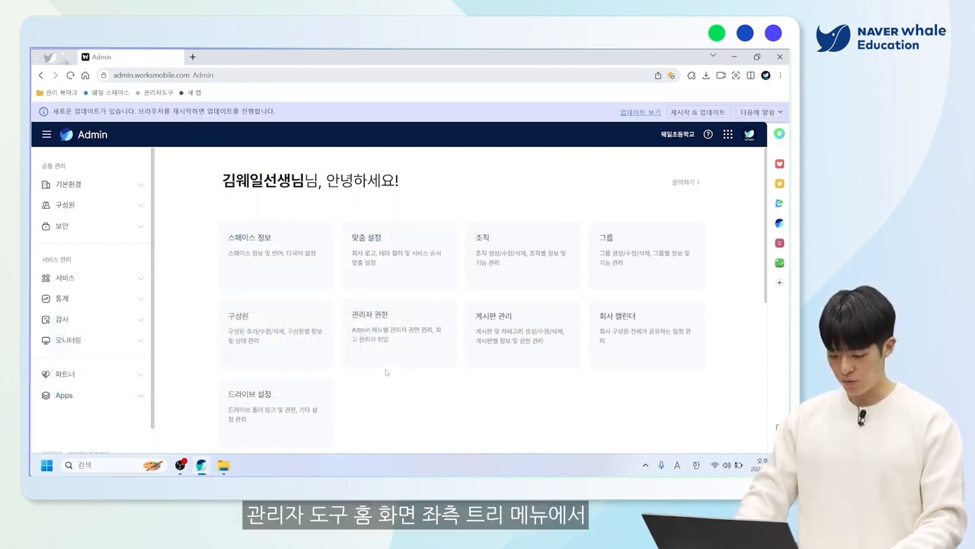
Step: Open the space change approvals under the pending users (대기 사용자) and approve the student's move from 웨일중학교 to 웨일초등학교
left_click(107, 204)
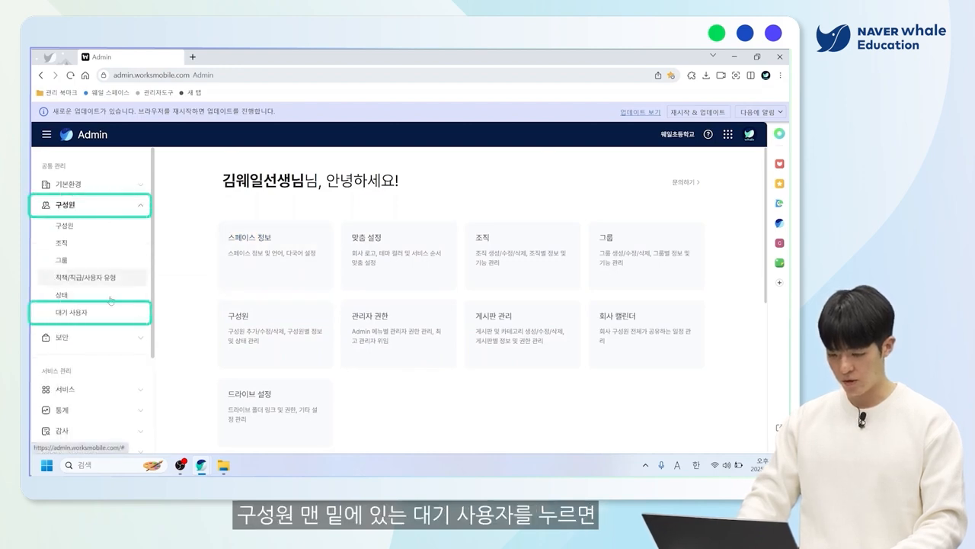
left_click(74, 314)
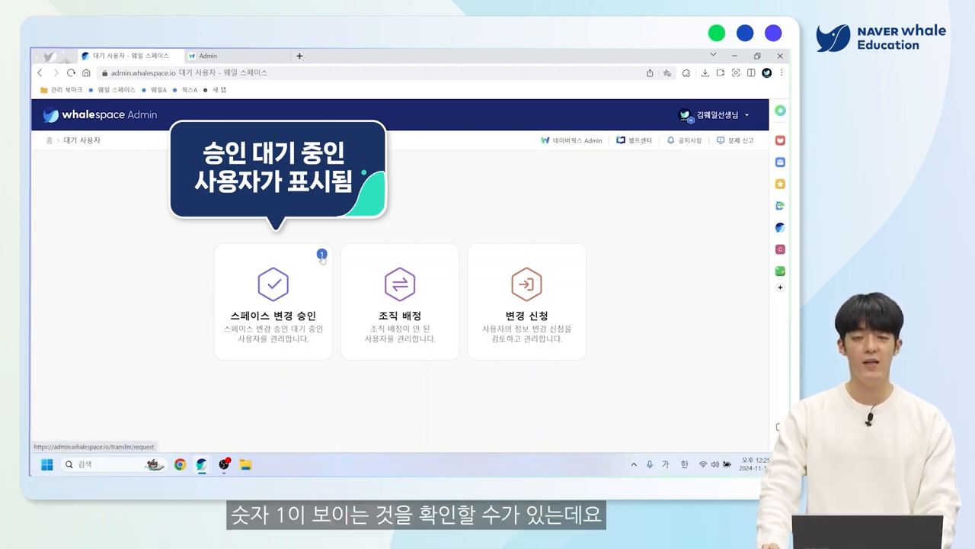
left_click(305, 299)
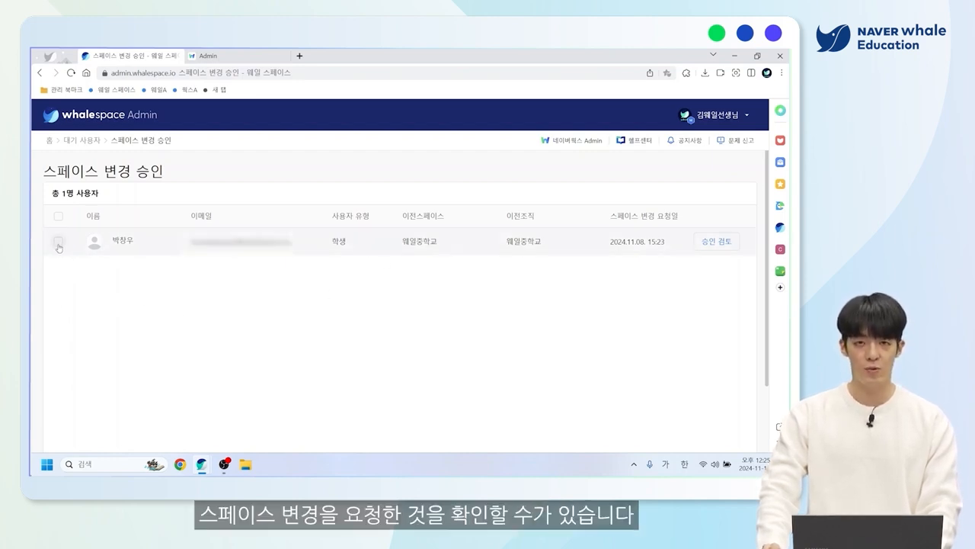
left_click(715, 242)
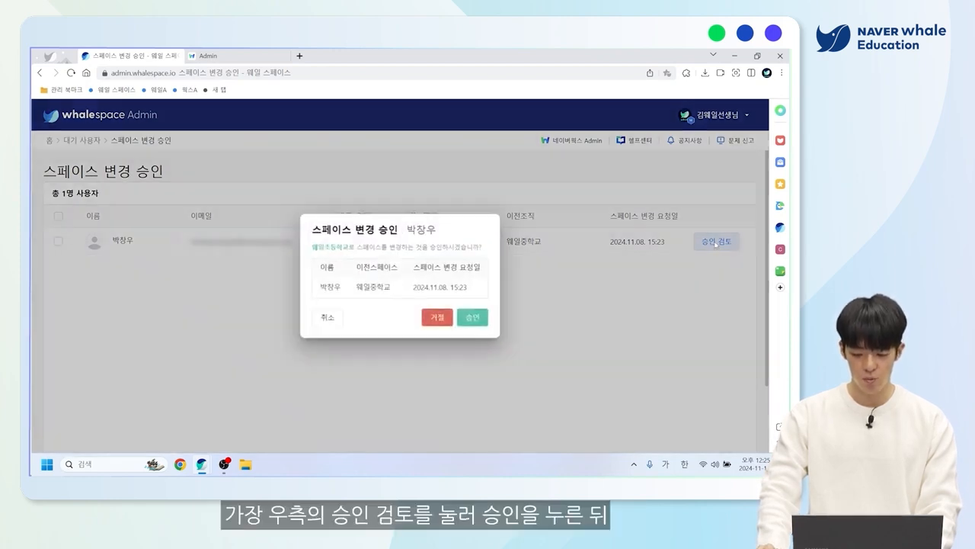
left_click(469, 319)
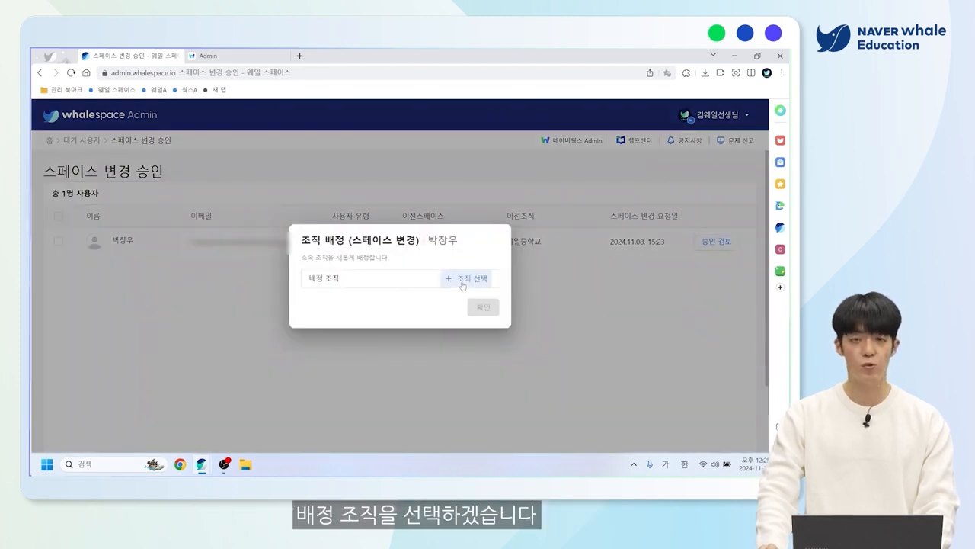
Step: Assign the transferring student to class 2반 of 4학년 and confirm the organization assignment for the space change
left_click(463, 282)
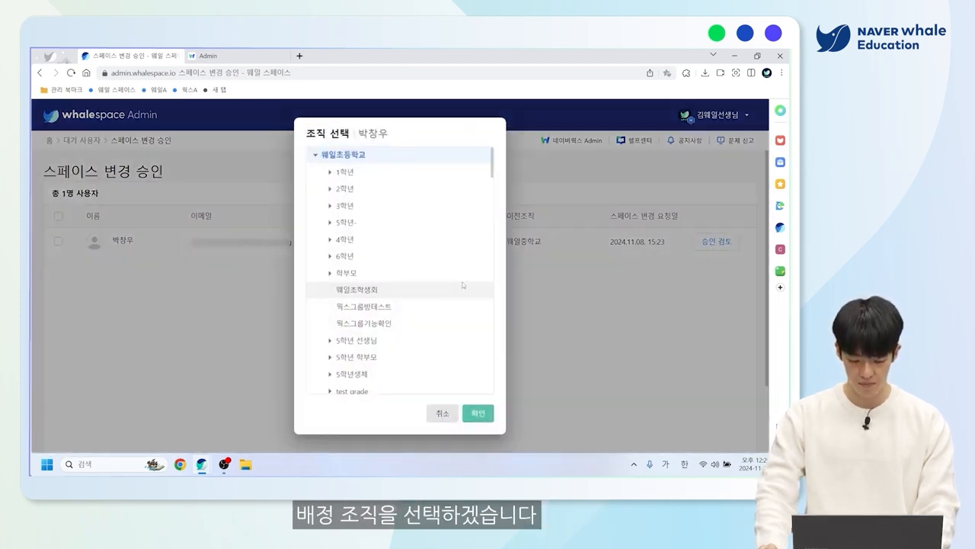
left_click(350, 240)
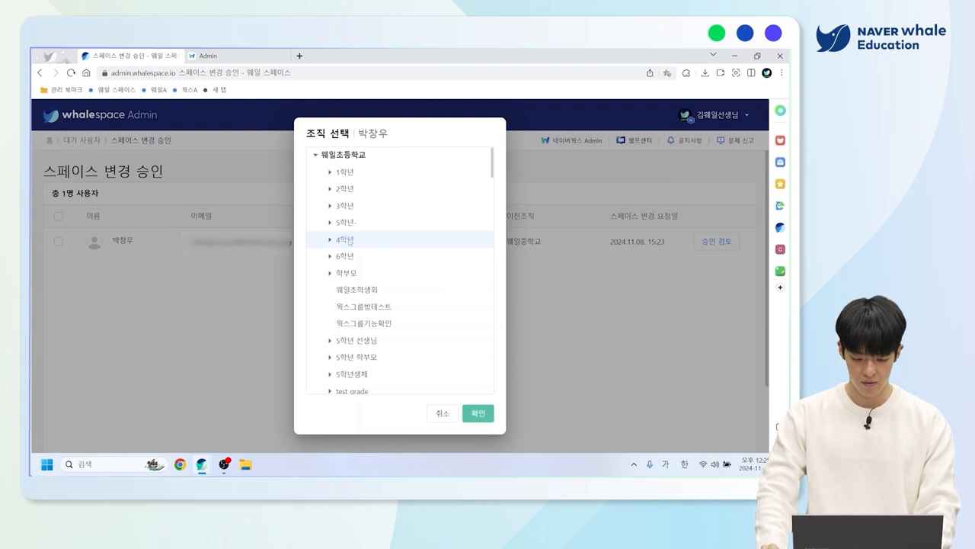
left_click(331, 241)
left_click(356, 272)
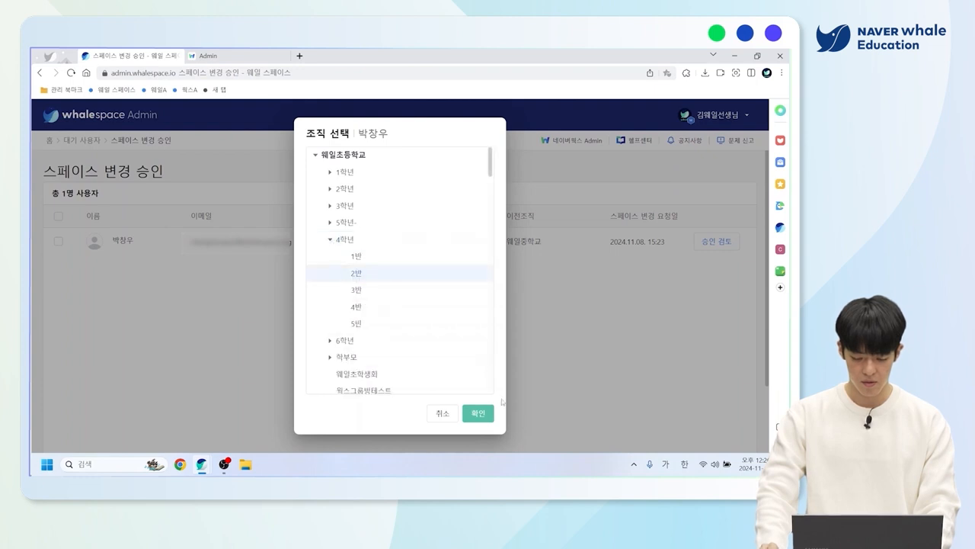
left_click(479, 413)
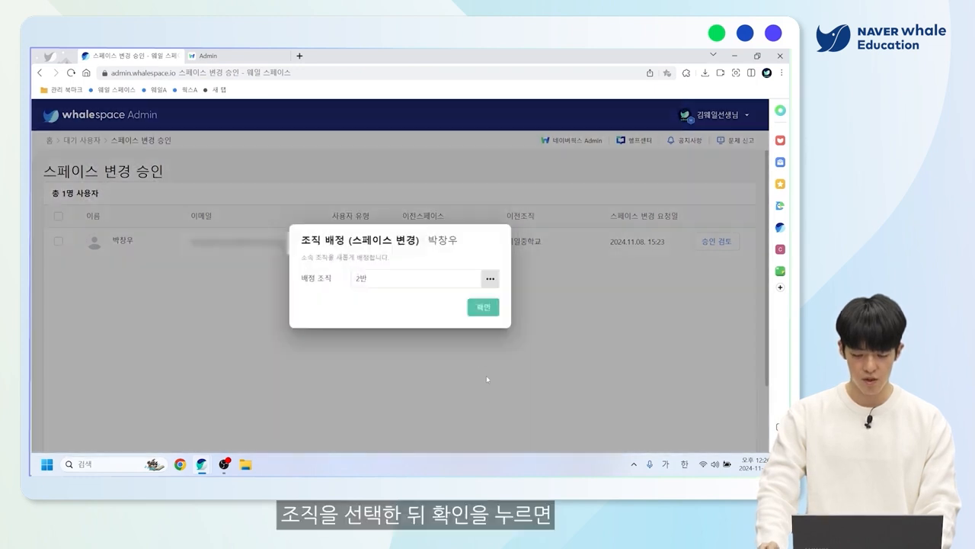
left_click(490, 307)
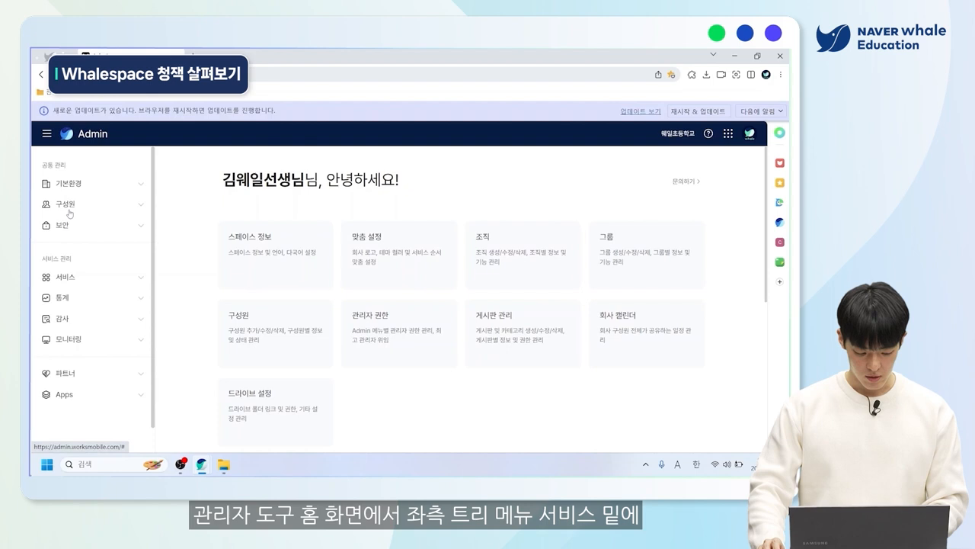
Step: Open Whalespace 정책 under the admin services, go to the 네이버 웨일 policy and find the managed bookmarks (관리 북마크) of 웨일초등학교
left_click(79, 279)
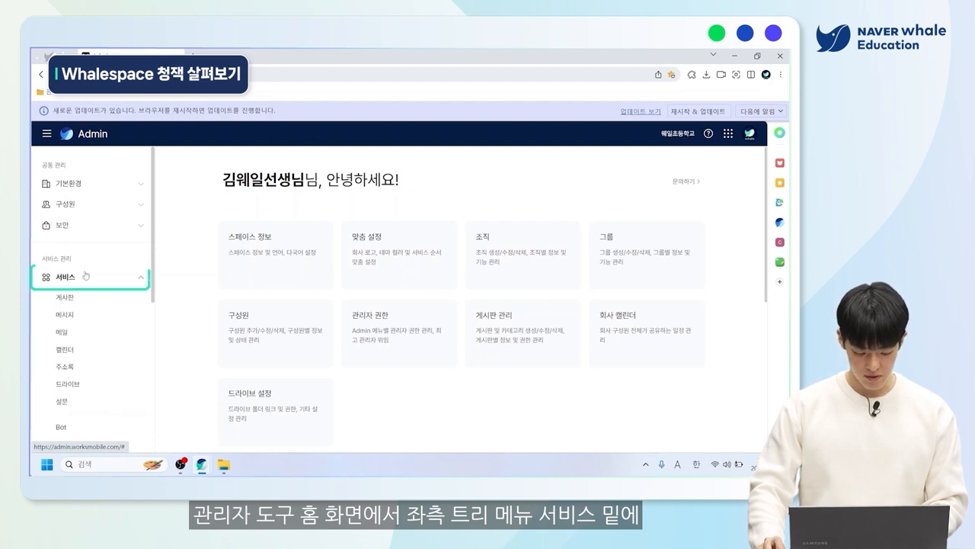
scroll(115, 290, "down", 4)
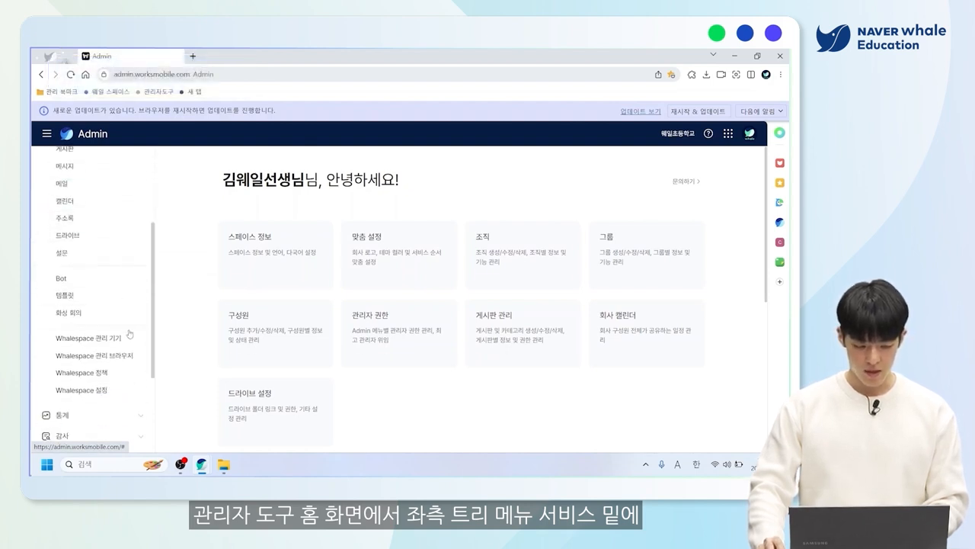
left_click(103, 373)
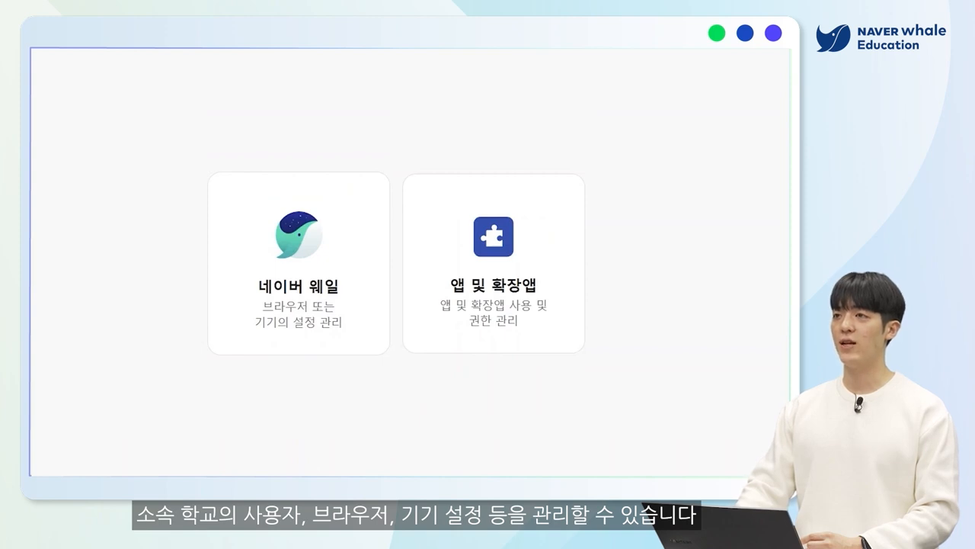
left_click(318, 303)
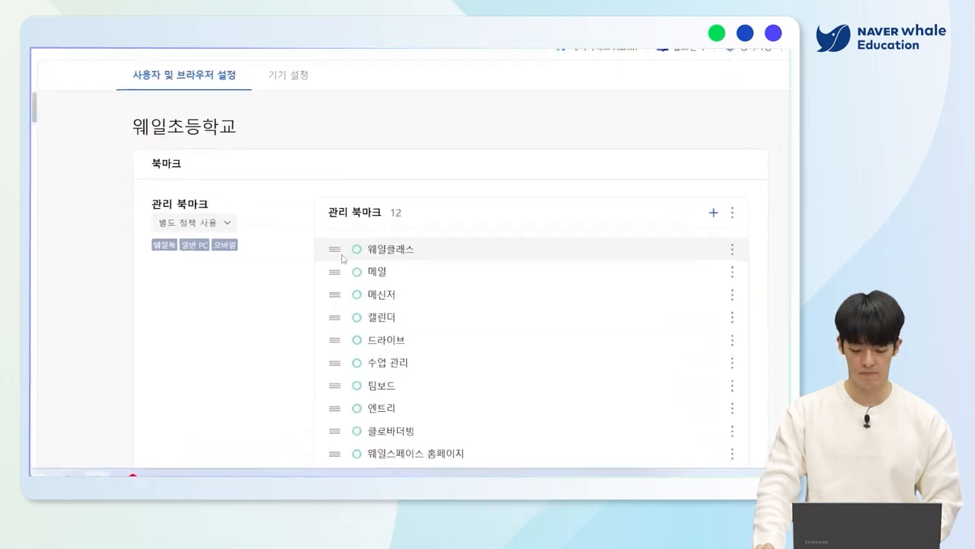
scroll(256, 248, "down", 4)
scroll(257, 248, "up", 3)
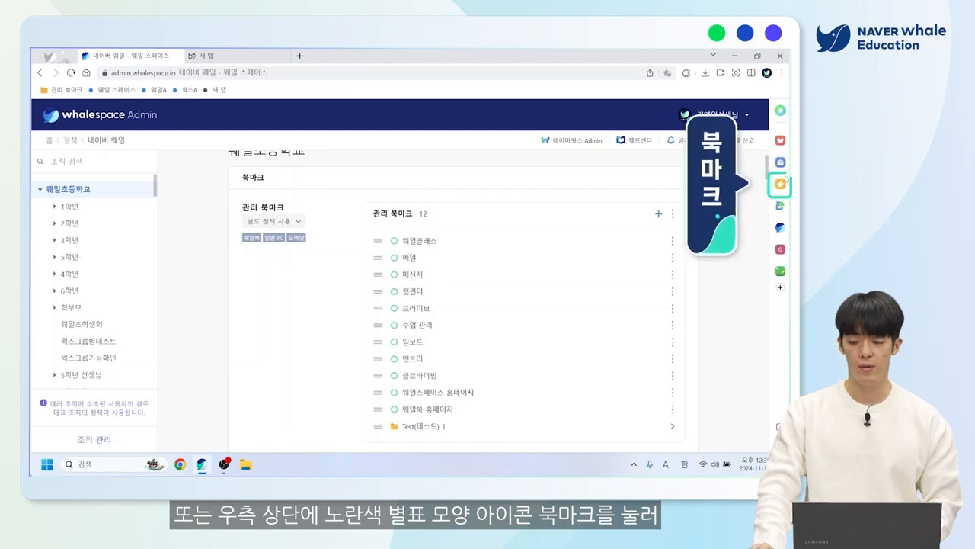
Step: Check the saved bookmark folders in the browser's bookmark sidebar, then view the favorites on the new tab page
left_click(781, 188)
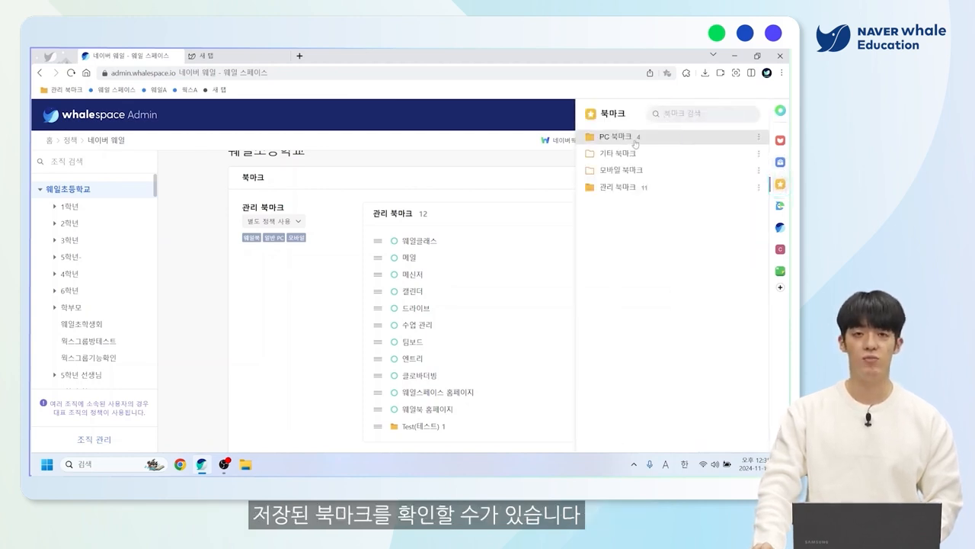
left_click(440, 166)
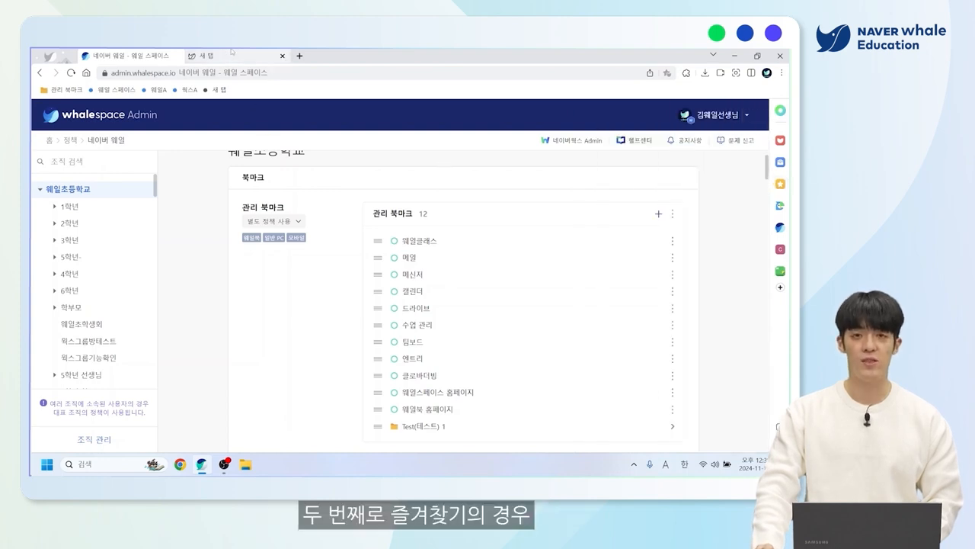
left_click(231, 53)
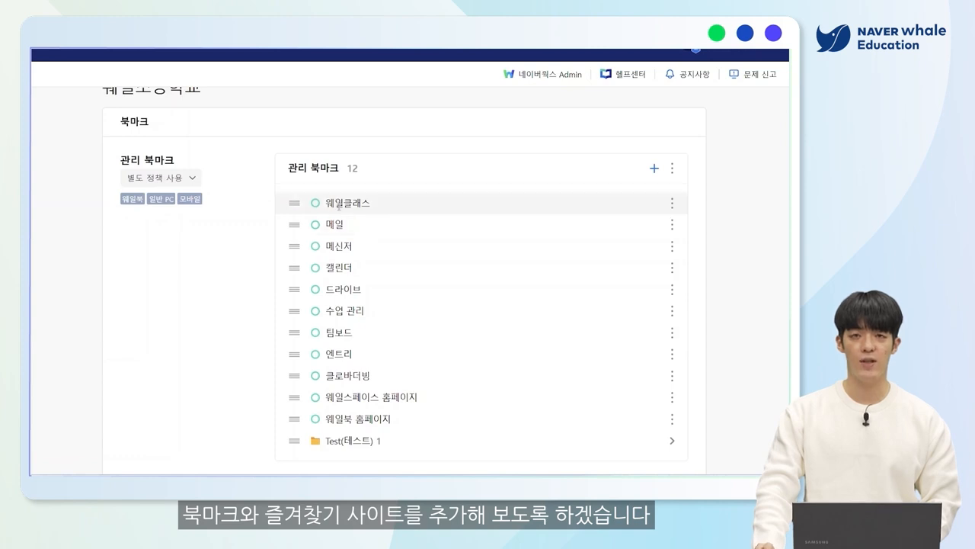
left_click(655, 172)
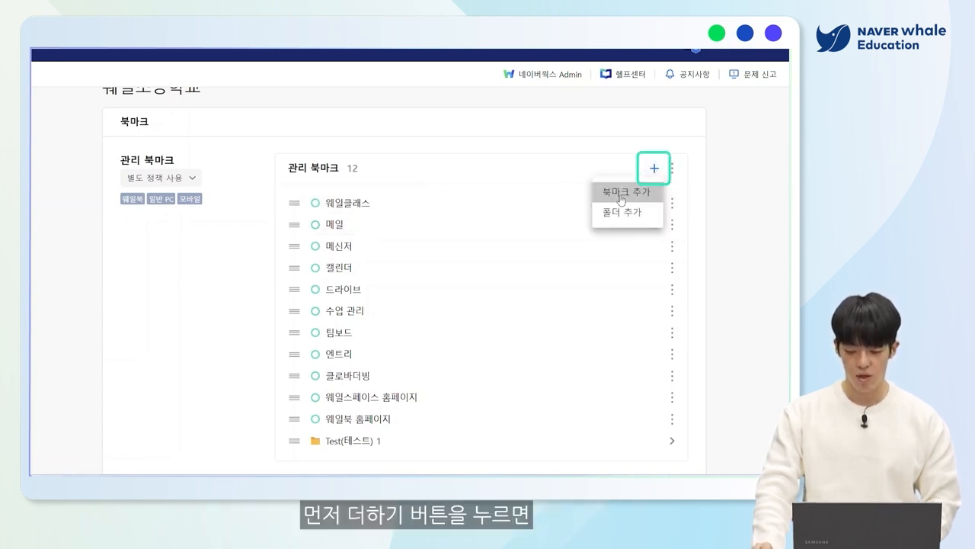
left_click(621, 195)
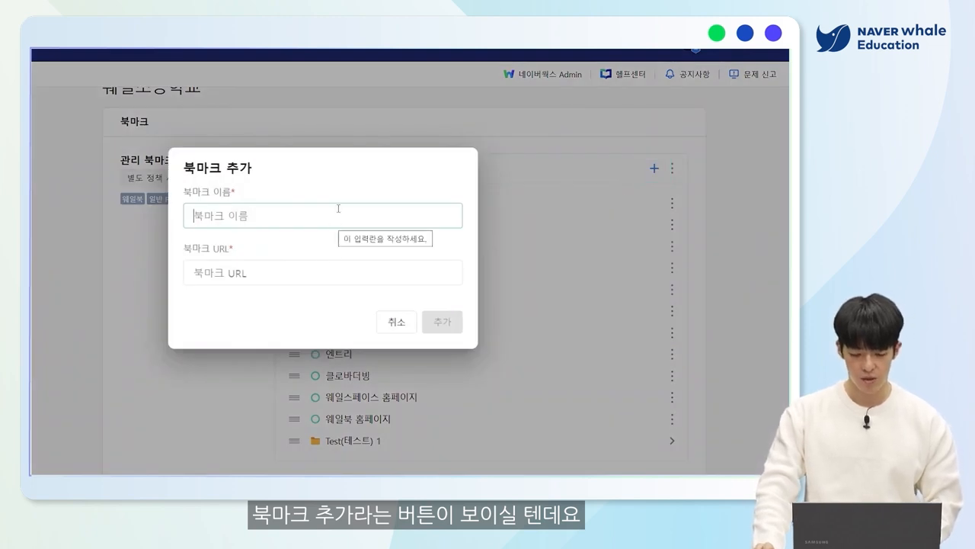
type("w")
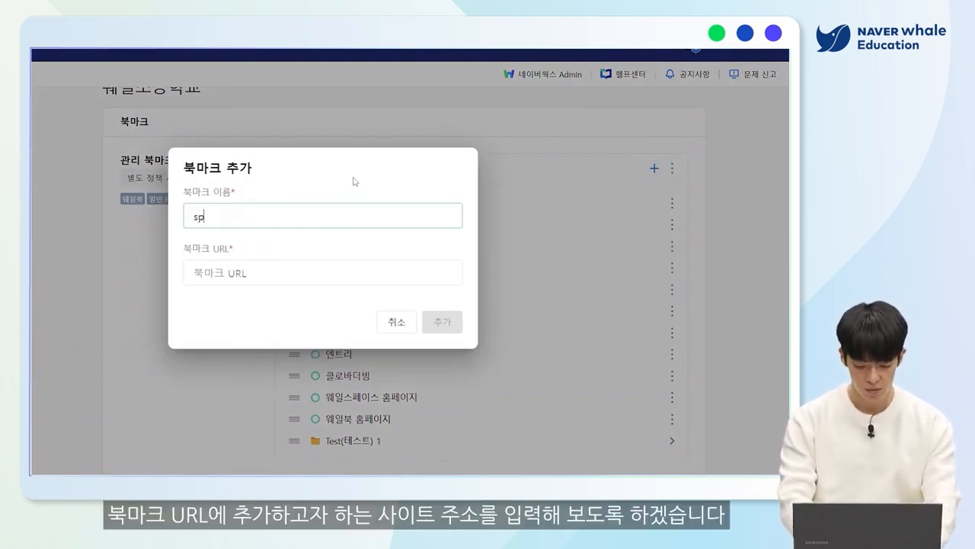
key("BackSpace")
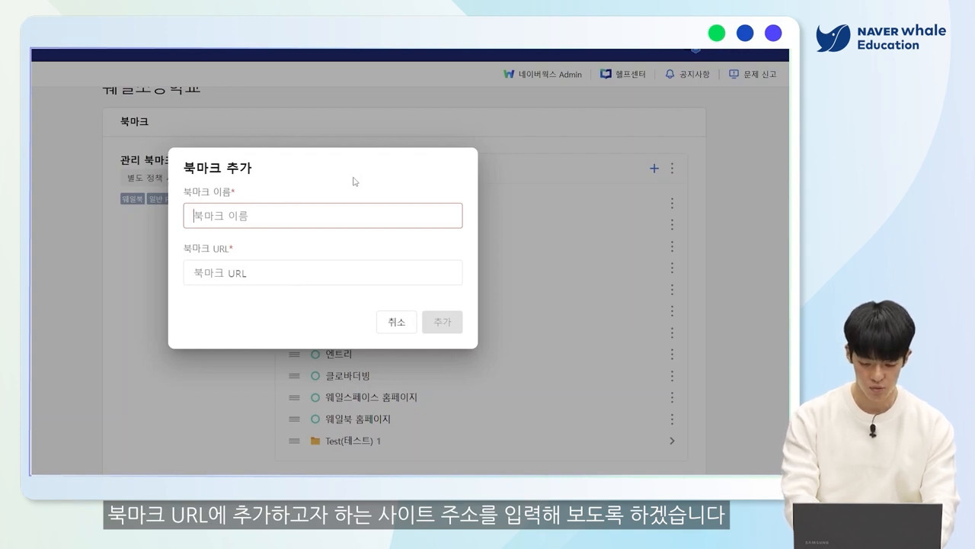
type("네이베")
key("Tab")
type("ㅈㅈ")
type("ww.")
type("naver.com")
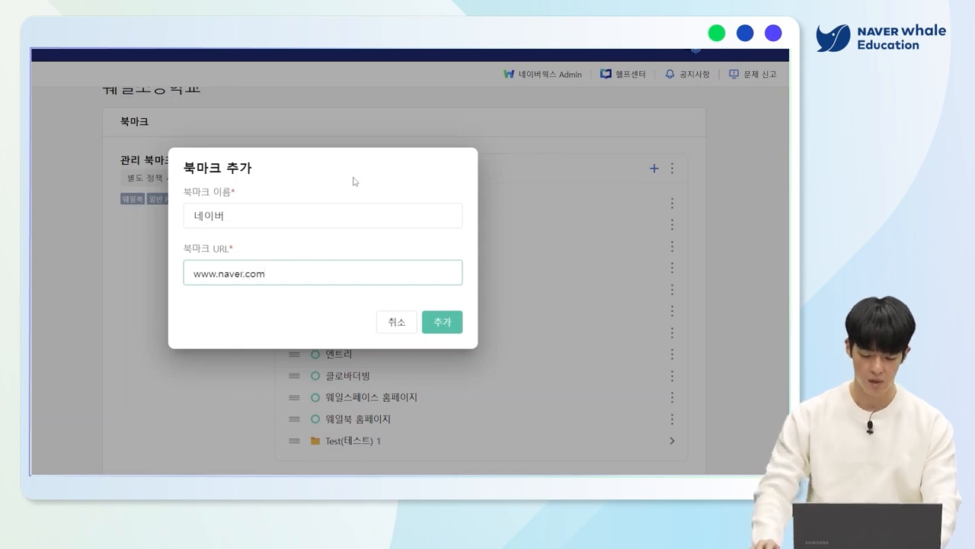
left_click(451, 332)
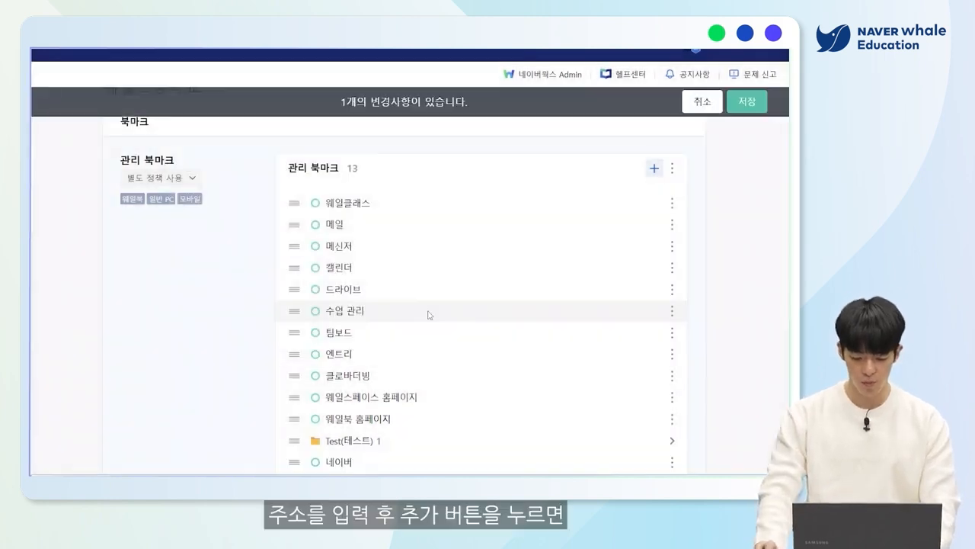
Step: Review the managed bookmark list and save the pending bookmark change
scroll(451, 224, "down", 2)
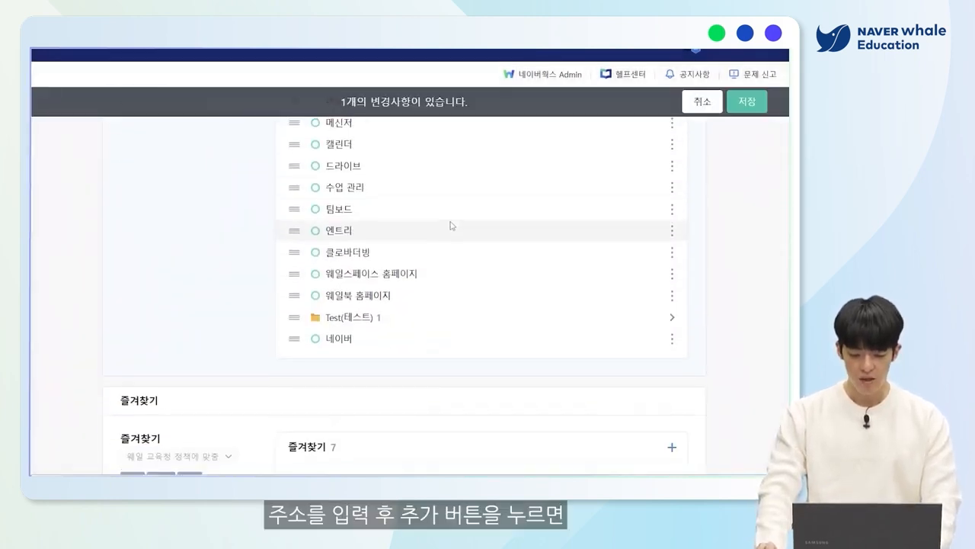
scroll(450, 226, "up", 2)
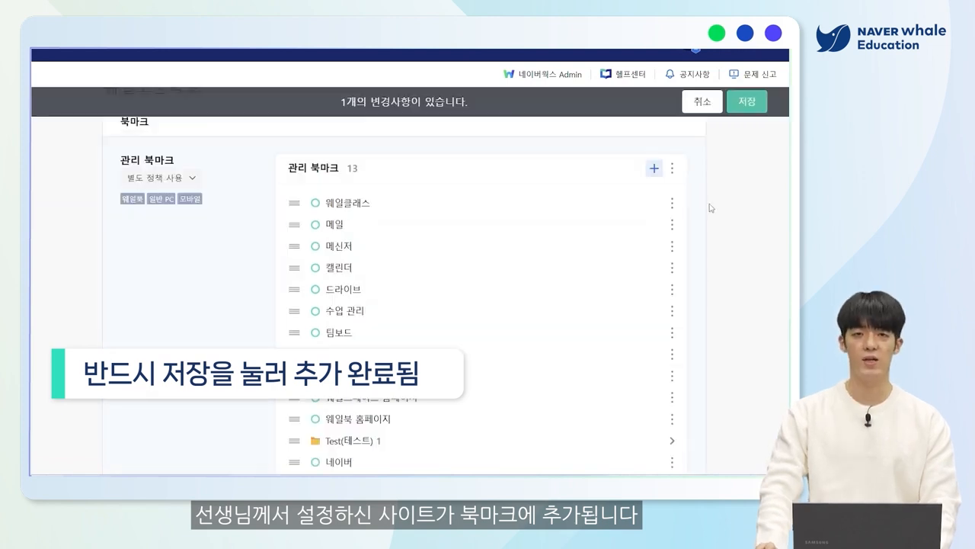
left_click(748, 104)
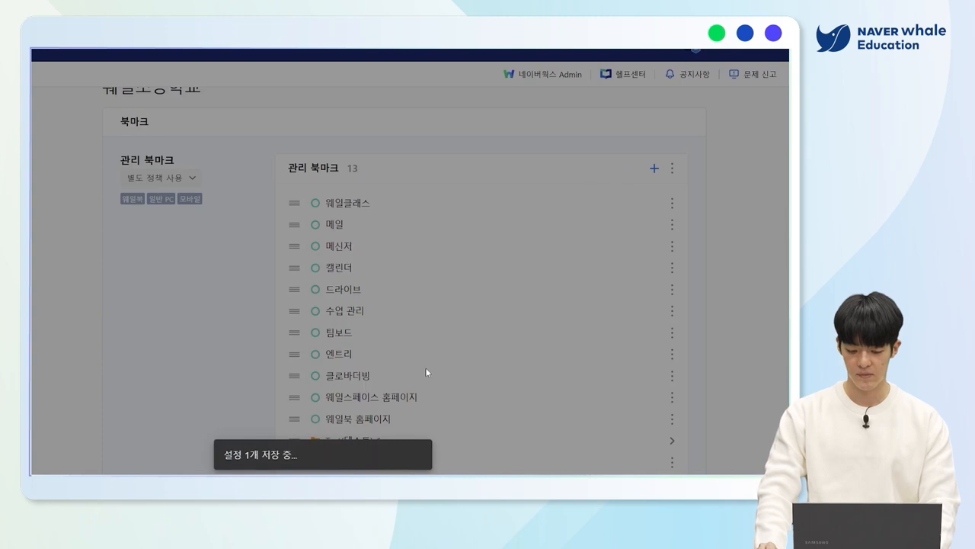
Step: Delete the 네이버 bookmark from the 관리 북마크 list and save the change
scroll(429, 355, "down", 1)
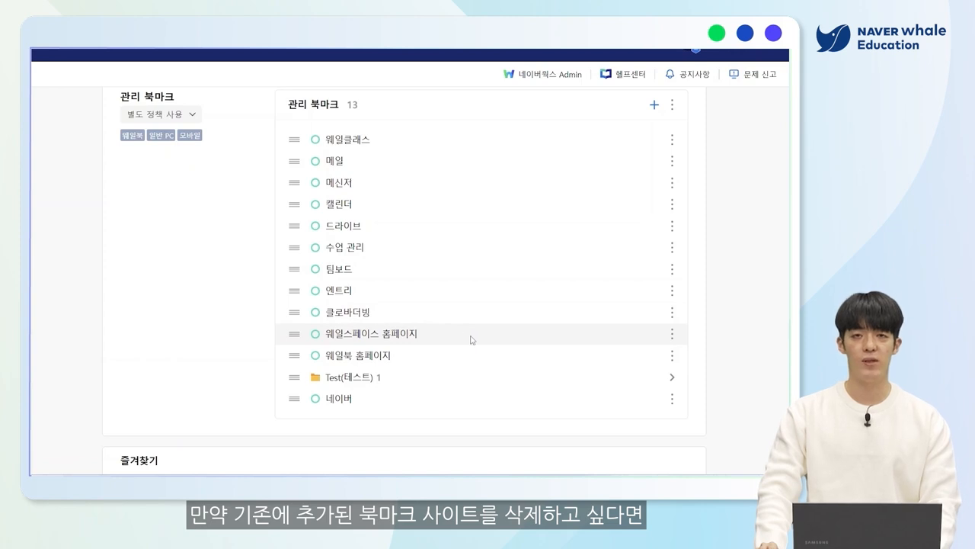
left_click(672, 399)
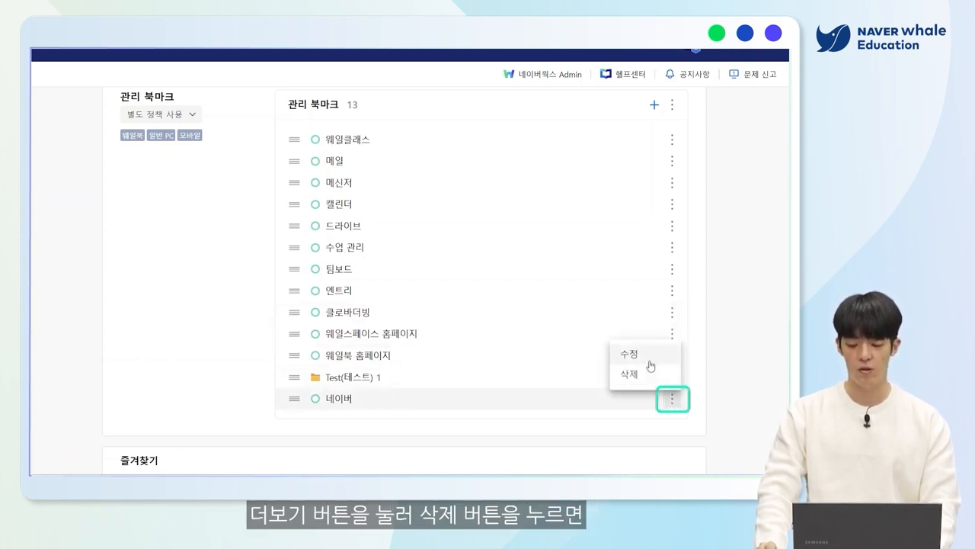
left_click(646, 374)
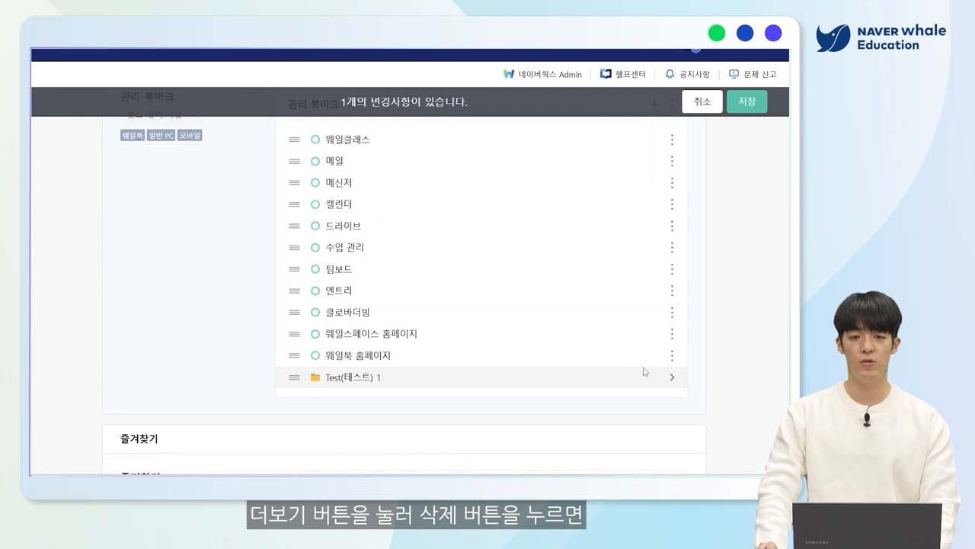
left_click(746, 101)
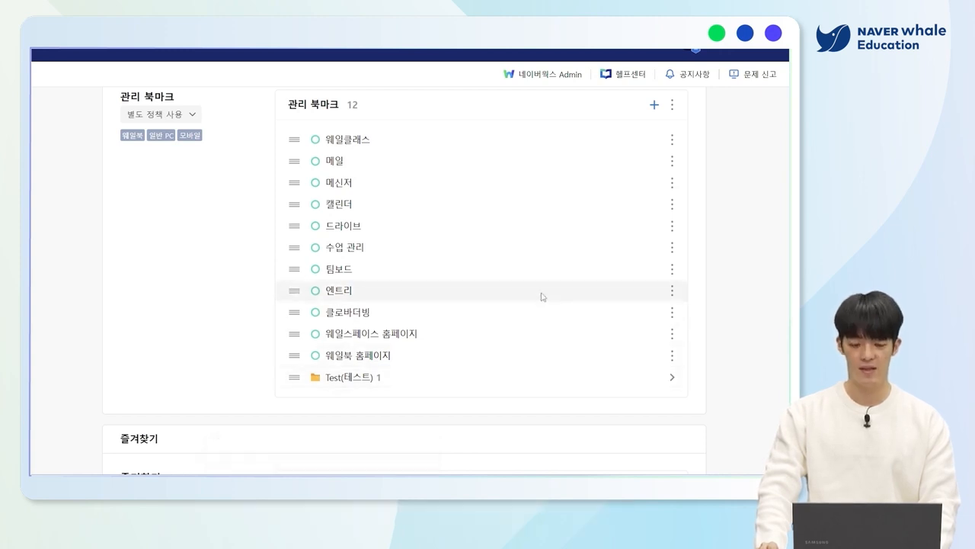
Step: Go to the 사이드바 policy section and preview the browser's default 그린닷 and 스크랩북 sidebar services
scroll(541, 296, "down", 4)
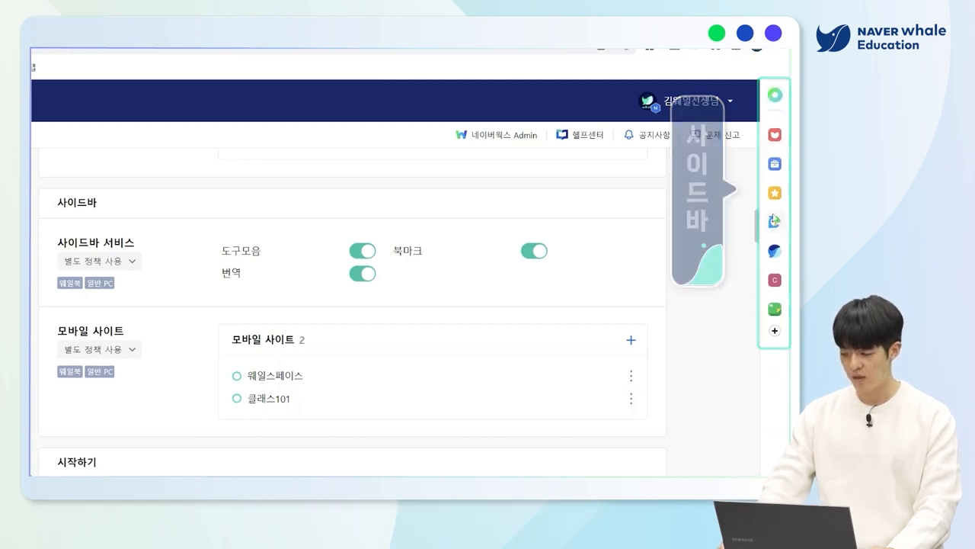
left_click(776, 98)
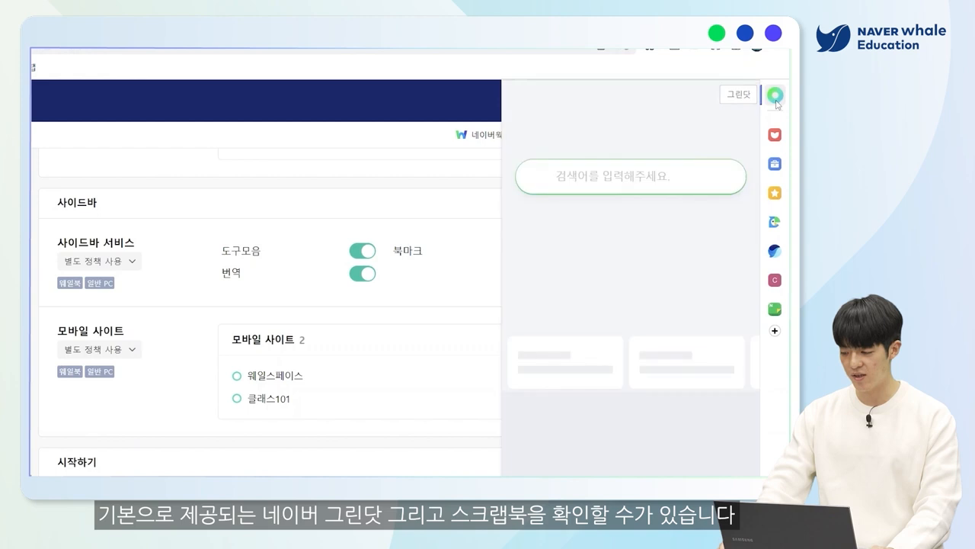
left_click(775, 95)
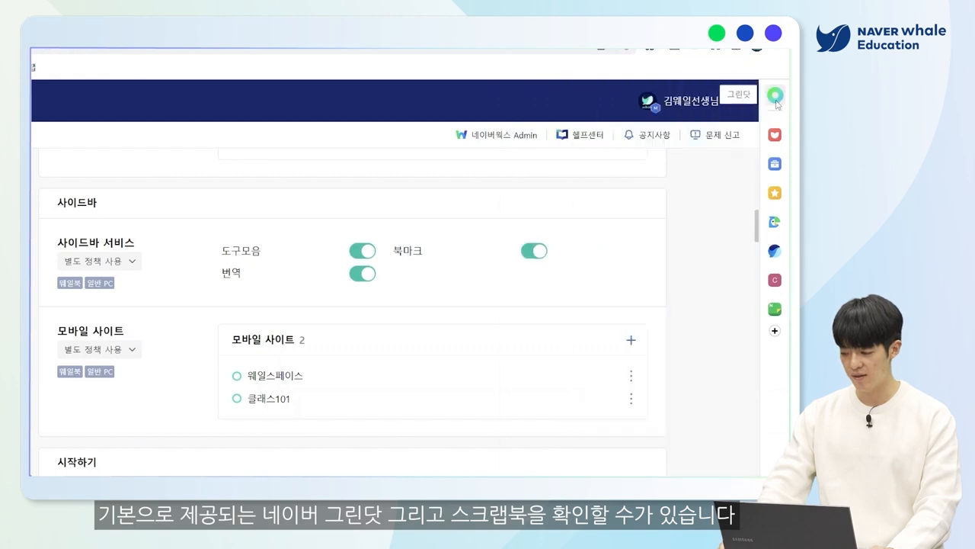
left_click(775, 141)
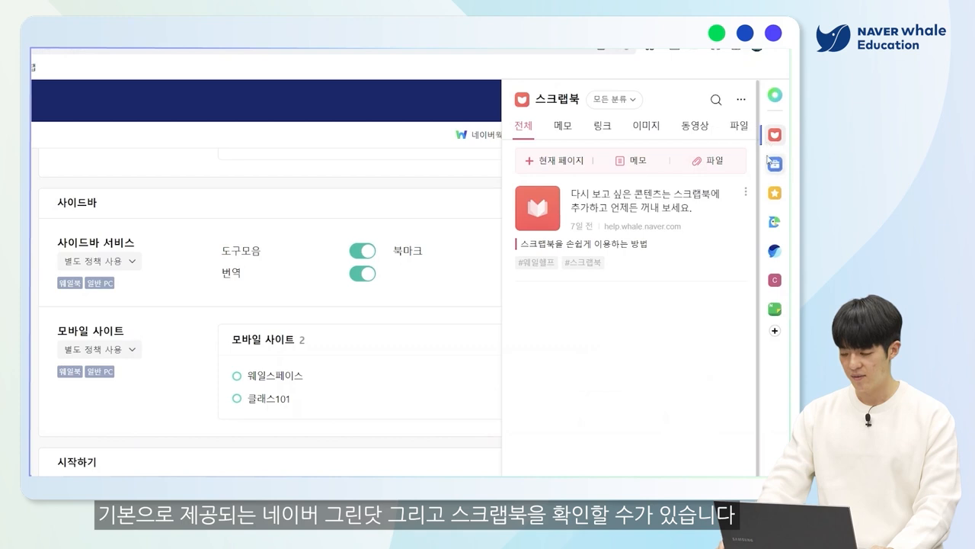
left_click(466, 339)
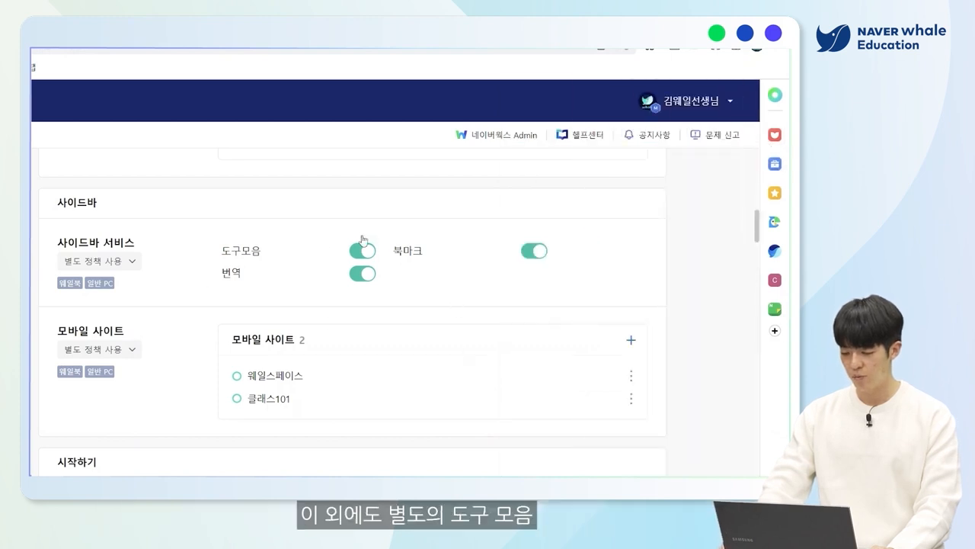
Step: Look through the tools in the 도구모음 sidebar service and view the 북마크 sidebar service
left_click(775, 164)
scroll(692, 214, "down", 8)
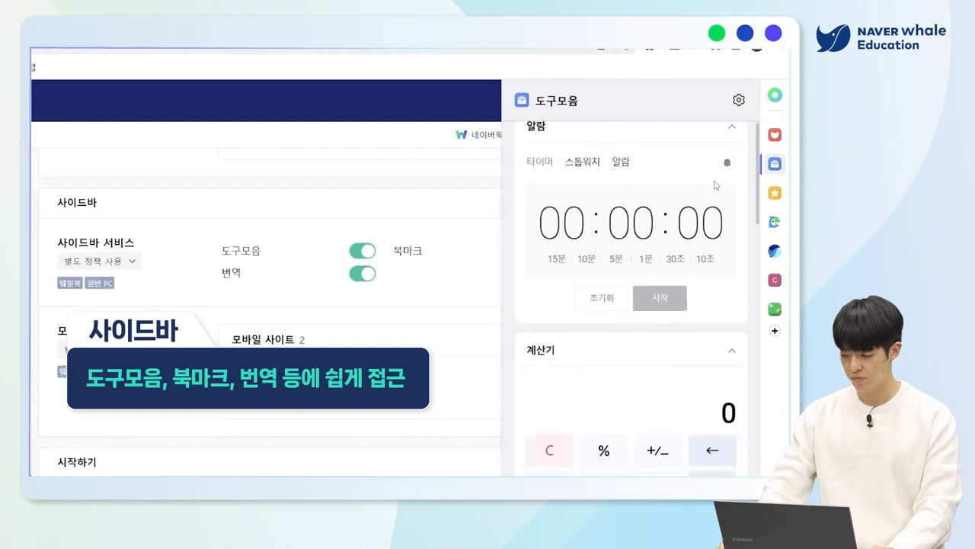
scroll(690, 230, "down", 5)
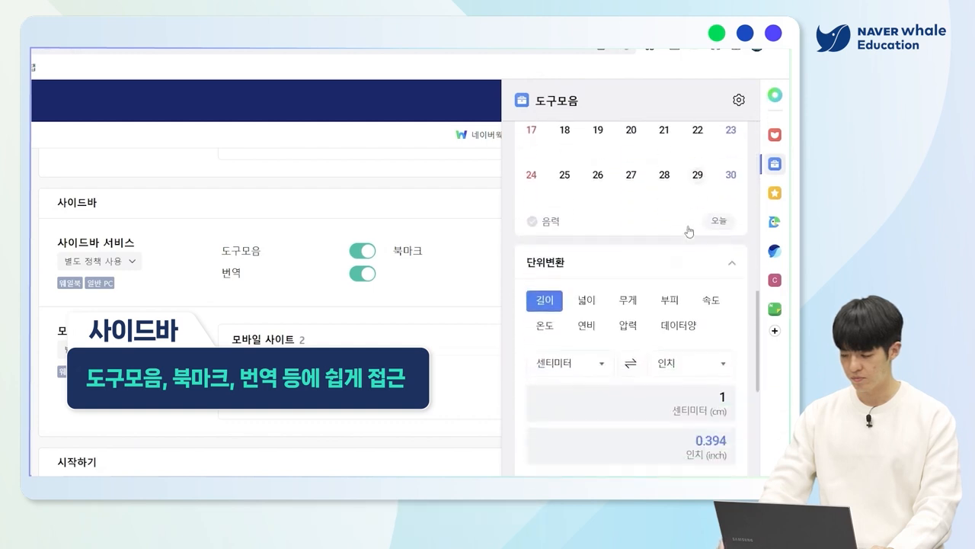
left_click(775, 164)
left_click(775, 193)
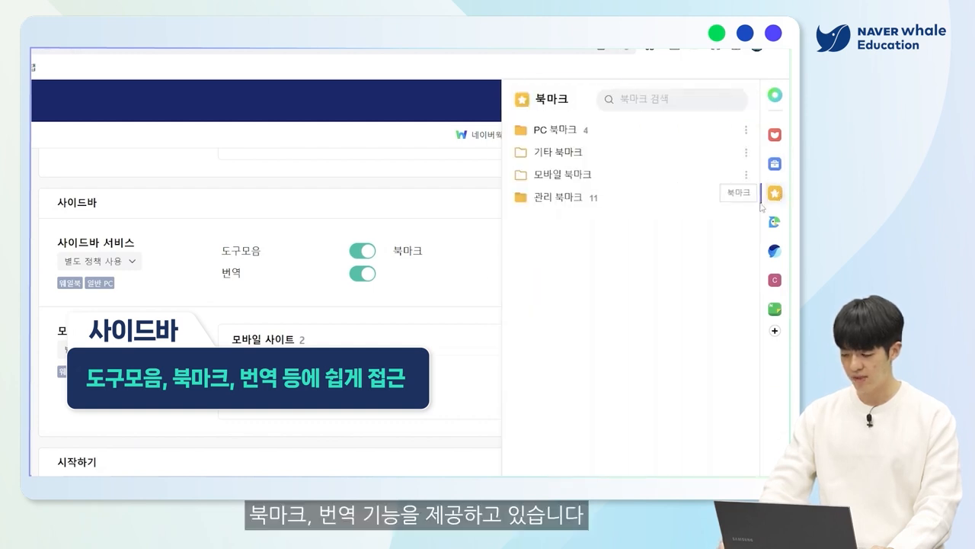
left_click(776, 193)
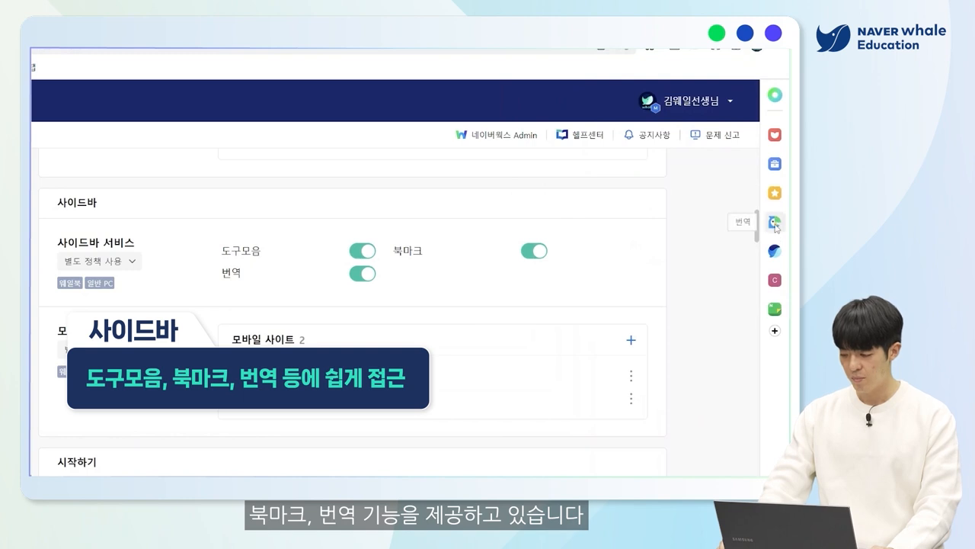
Step: Preview the 번역 sidebar service and the sidebar store's options for adding extension apps or mobile sites
left_click(775, 223)
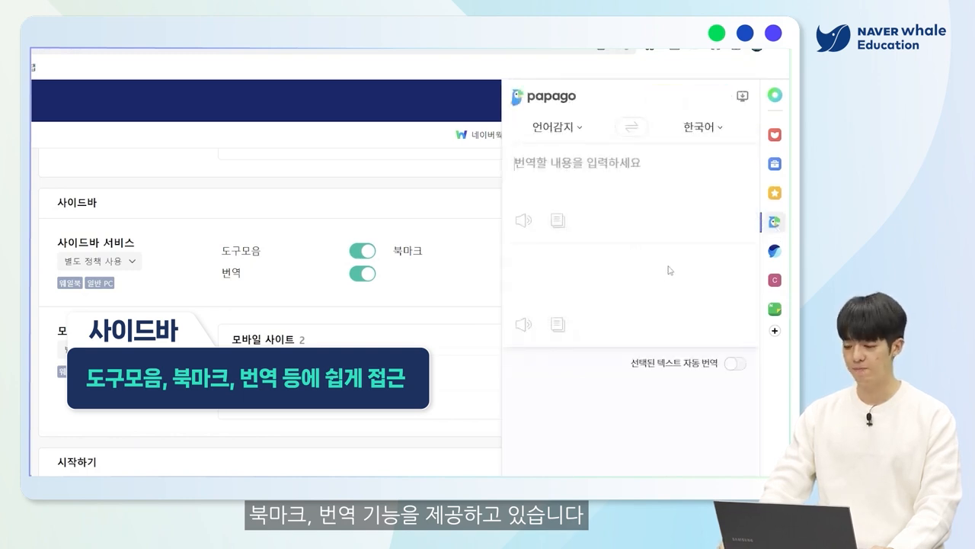
left_click(774, 223)
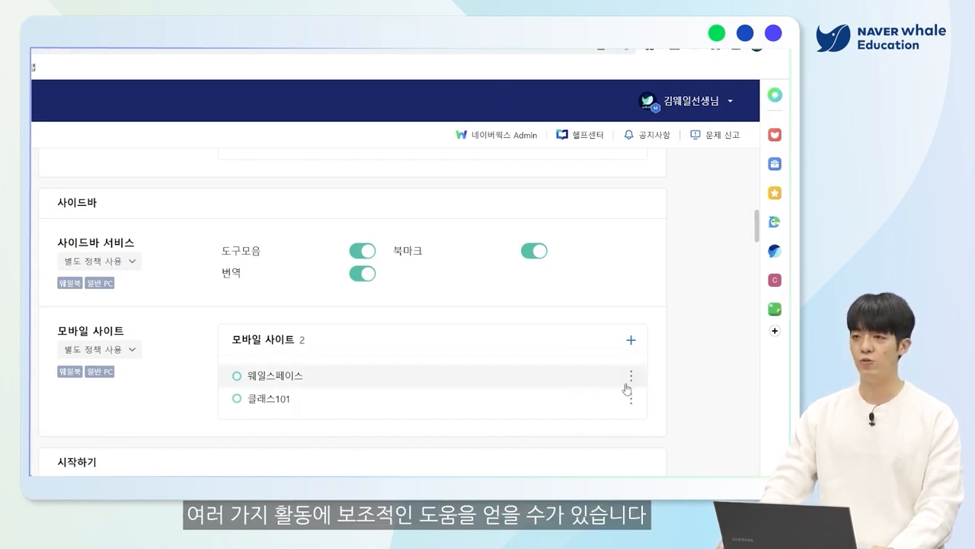
left_click(774, 332)
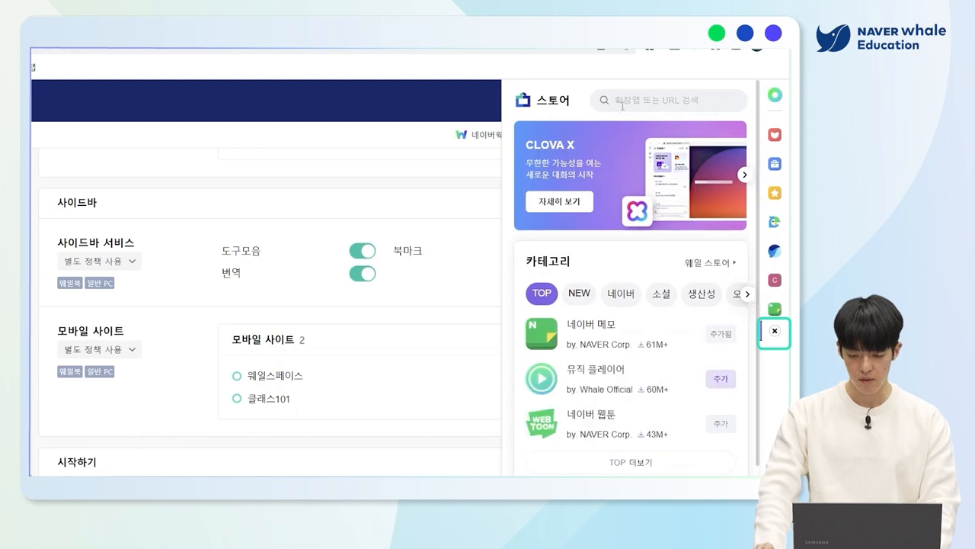
left_click(629, 100)
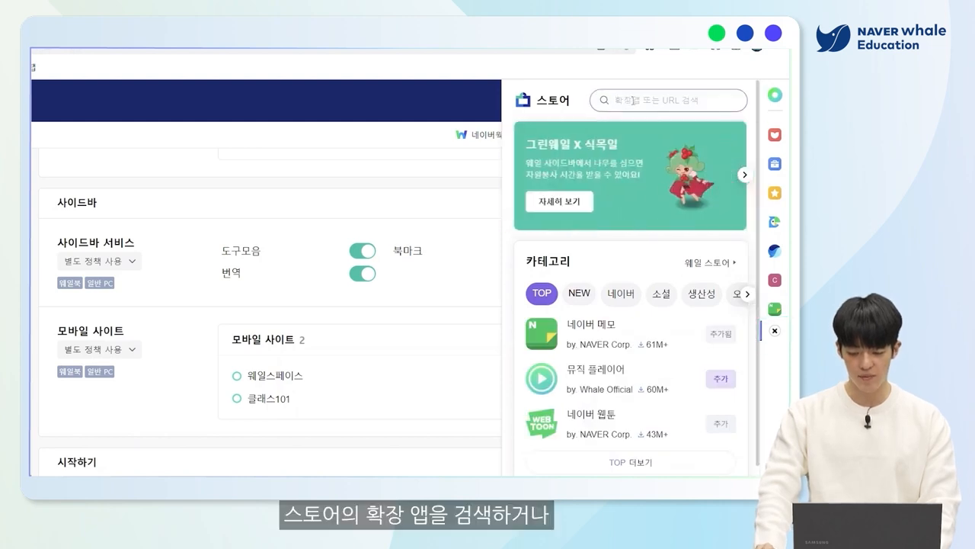
scroll(644, 288, "down", 2)
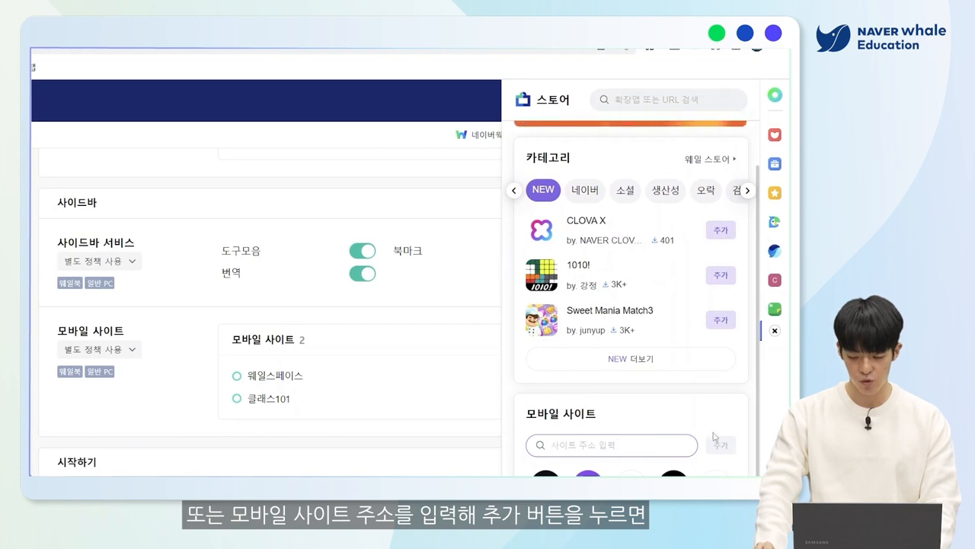
left_click(774, 332)
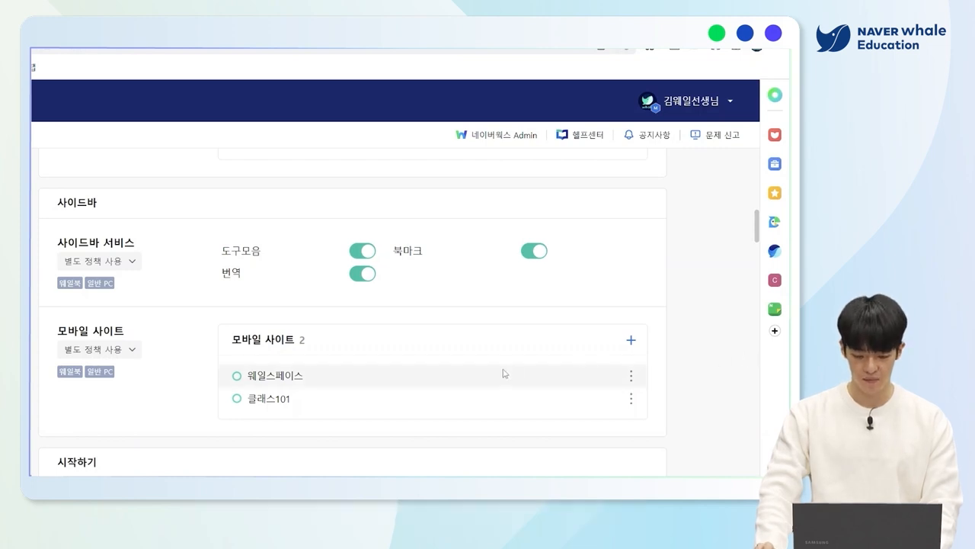
scroll(473, 362, "down", 10)
scroll(446, 353, "down", 1)
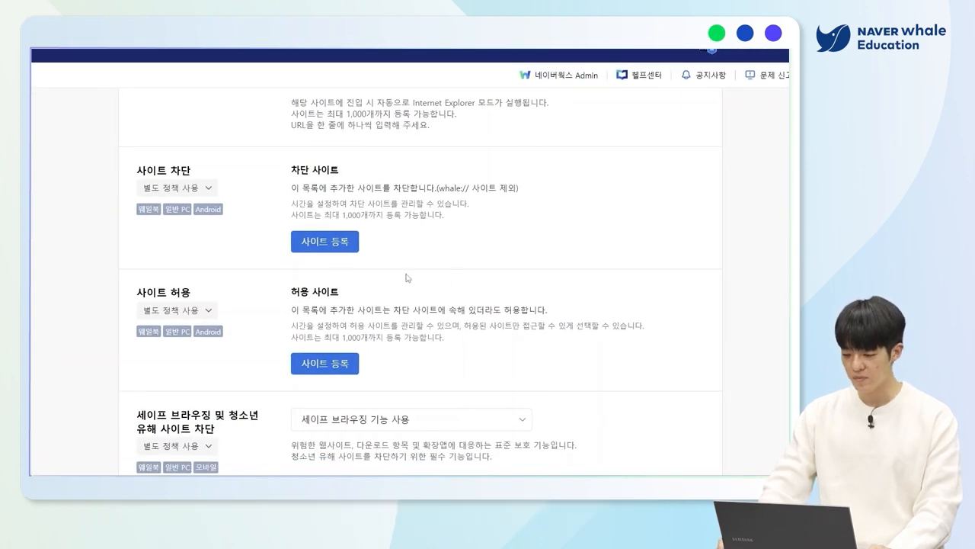
scroll(381, 275, "up", 1)
scroll(320, 259, "down", 1)
left_click(322, 250)
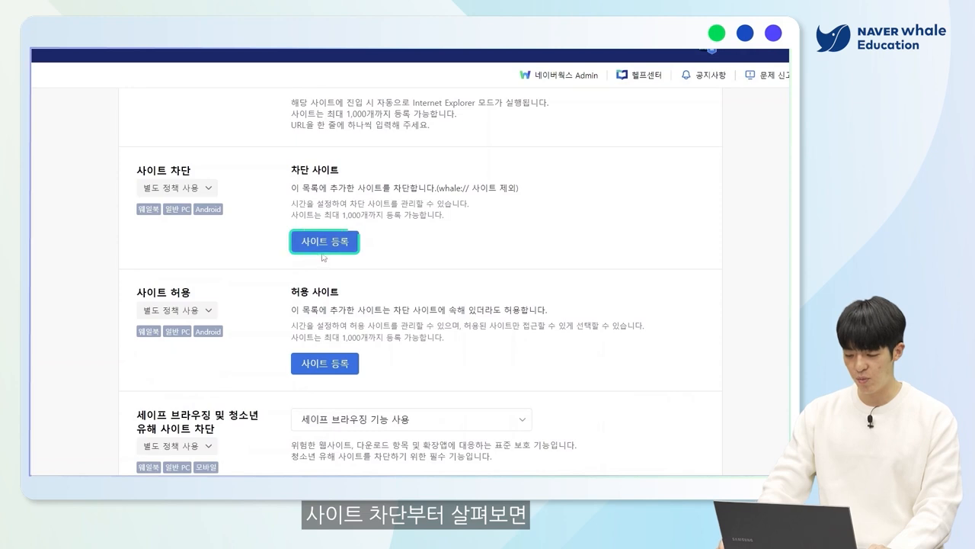
left_click(325, 242)
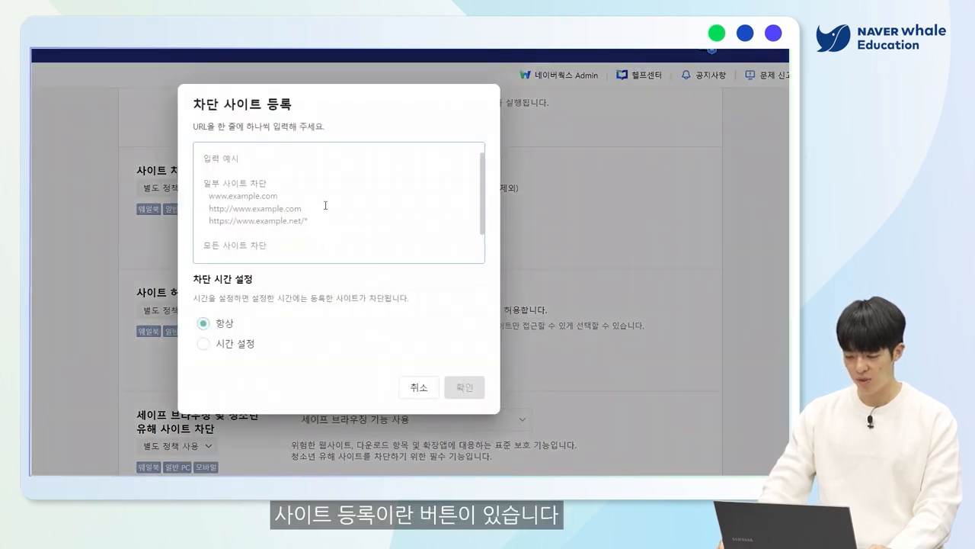
left_click(329, 199)
type("www.instagrm")
type("m.com")
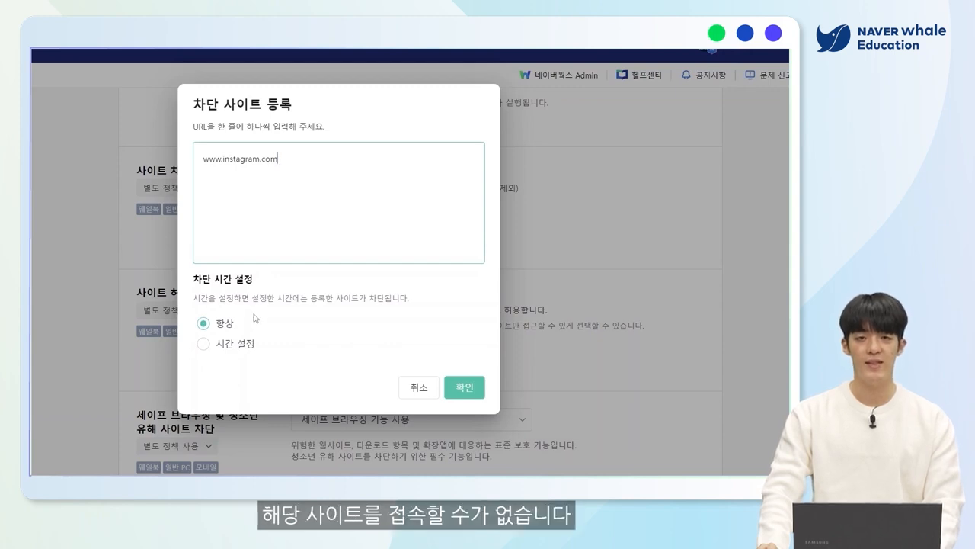
Step: Limit the site block to a set time from 월요일 00:00 to 화요일 01:00 and confirm the registration
left_click(204, 347)
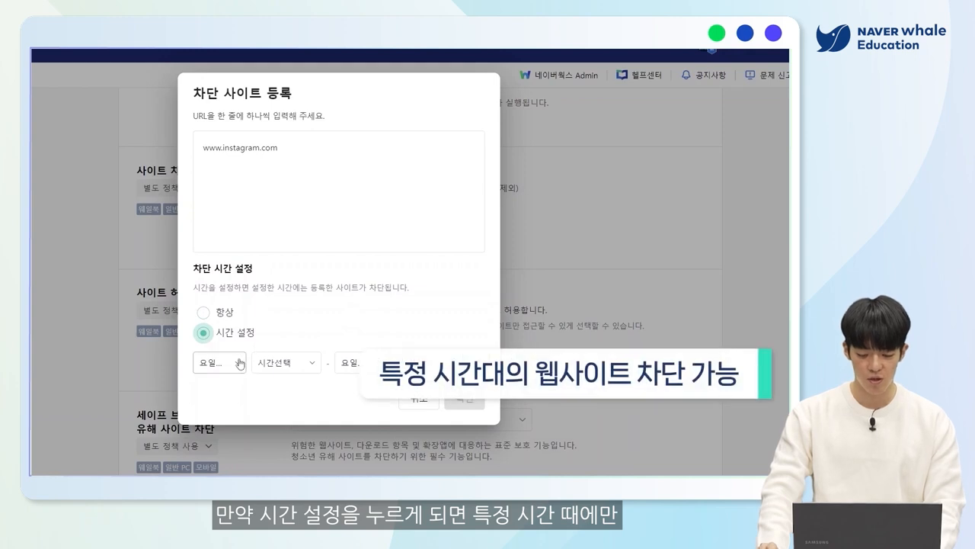
left_click(240, 363)
left_click(229, 272)
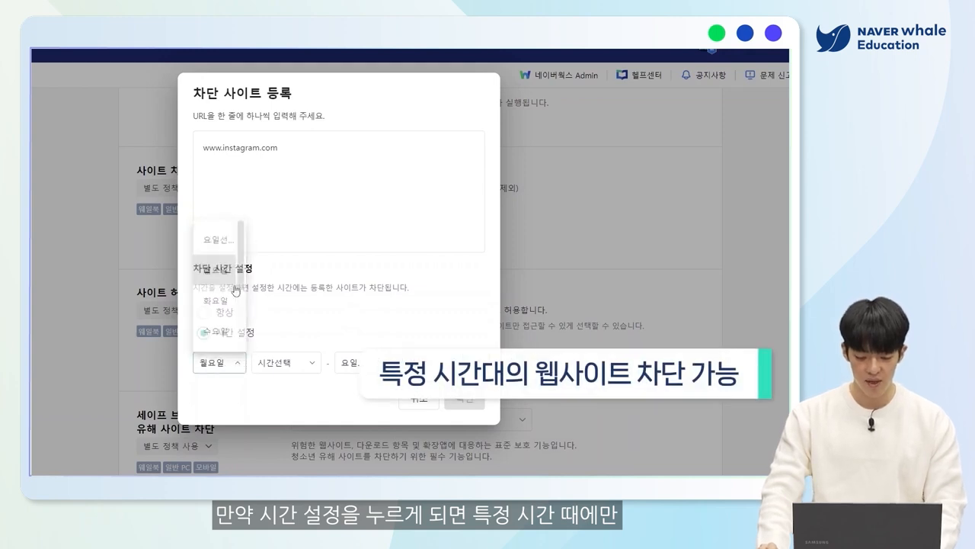
left_click(280, 364)
left_click(283, 273)
left_click(344, 363)
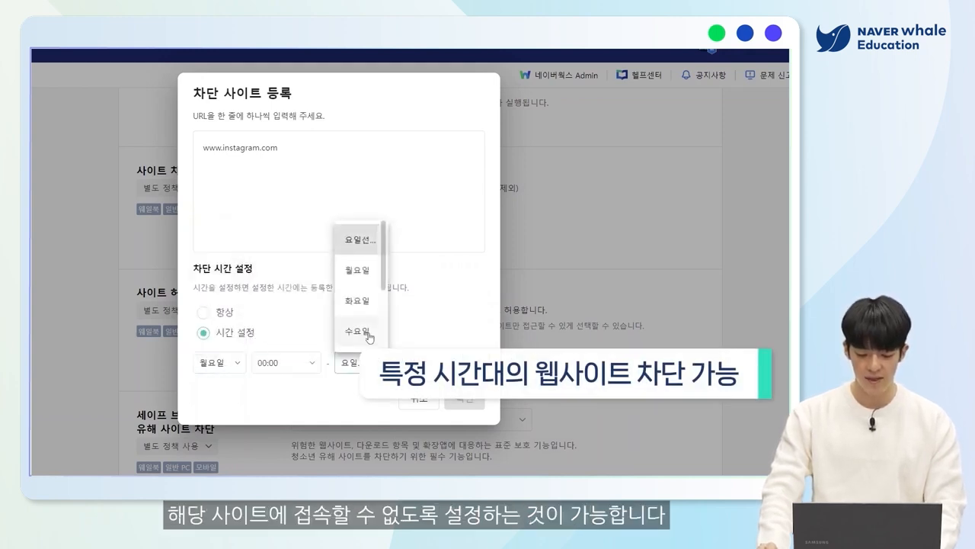
left_click(370, 301)
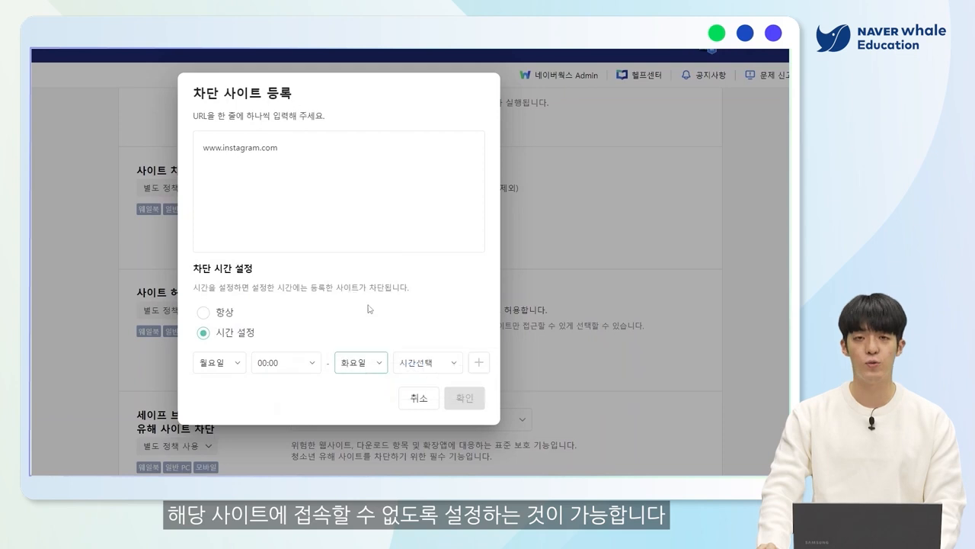
left_click(436, 364)
left_click(431, 334)
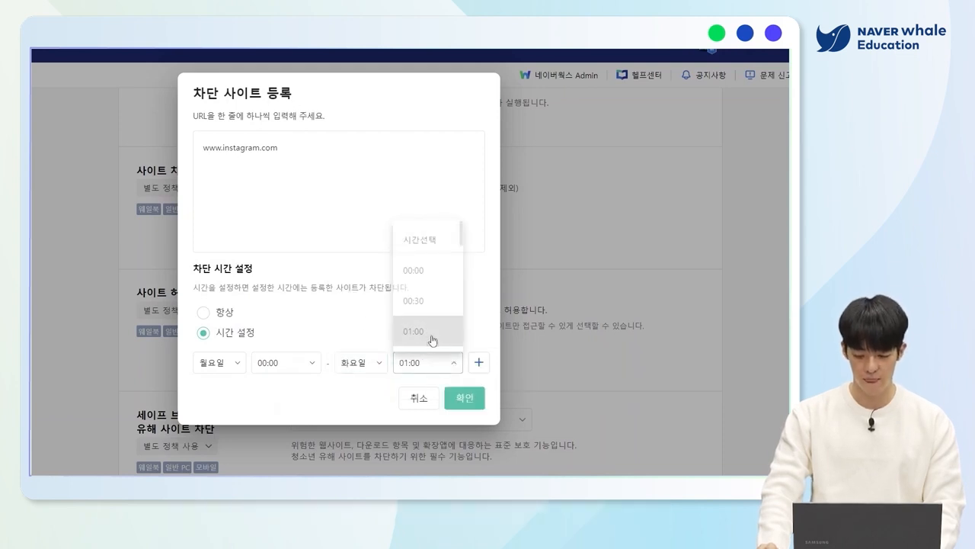
left_click(461, 397)
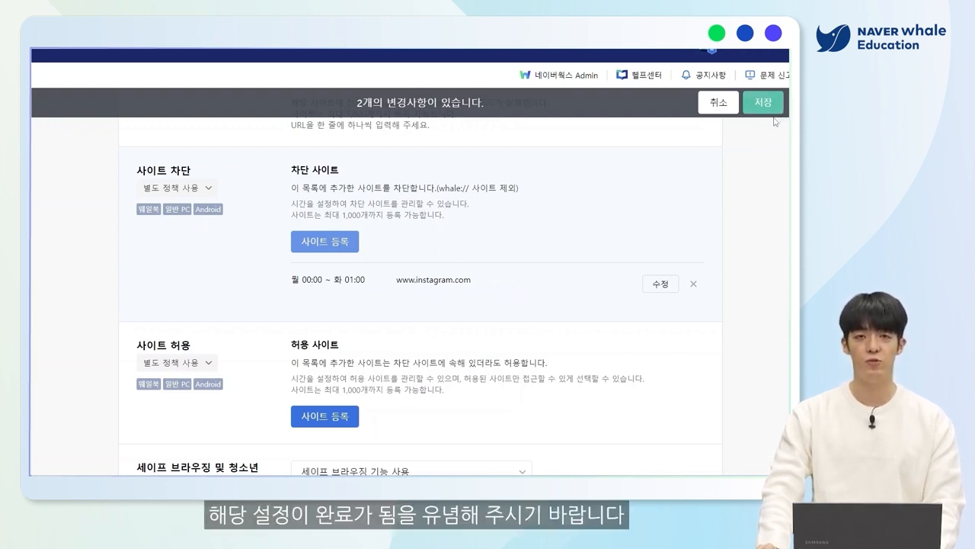
Step: In the 사이트 허용 policy, start registering an allowed site and enter the URL whalespace.io
scroll(523, 222, "down", 3)
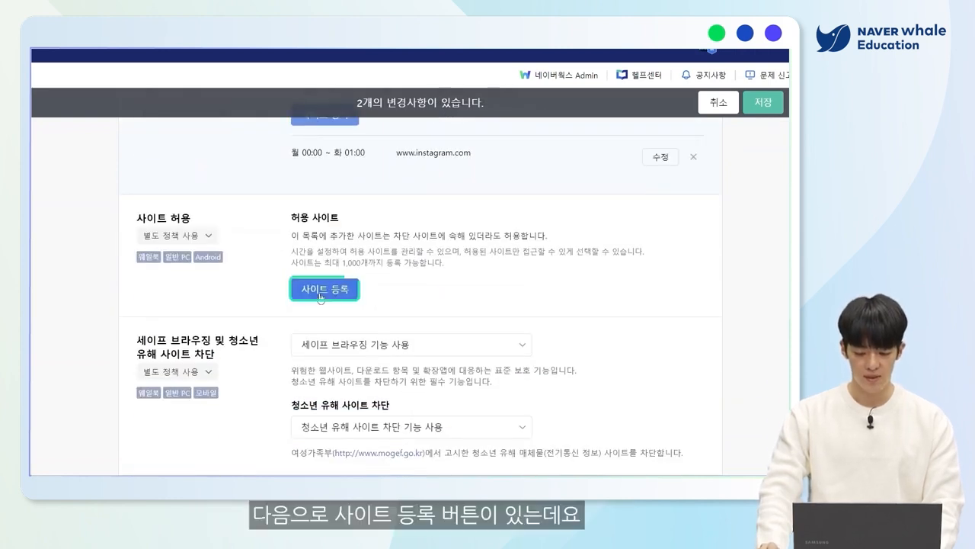
left_click(318, 297)
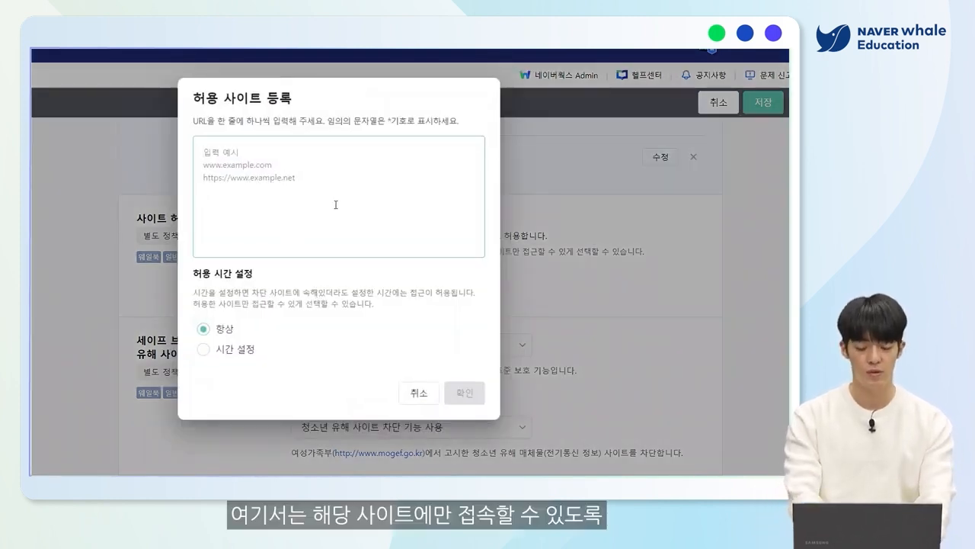
type("www.")
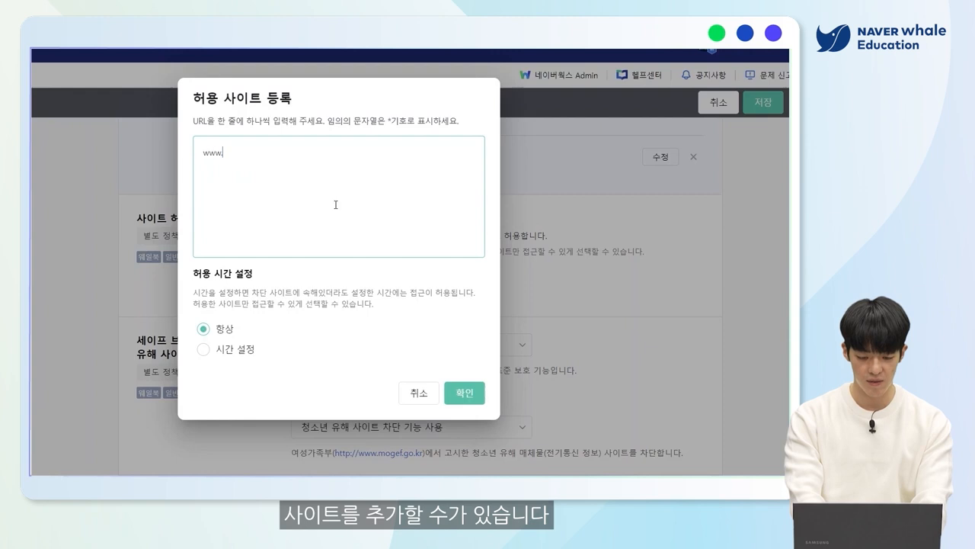
key("BackSpace")
key("BackSpace")
type("whalespace")
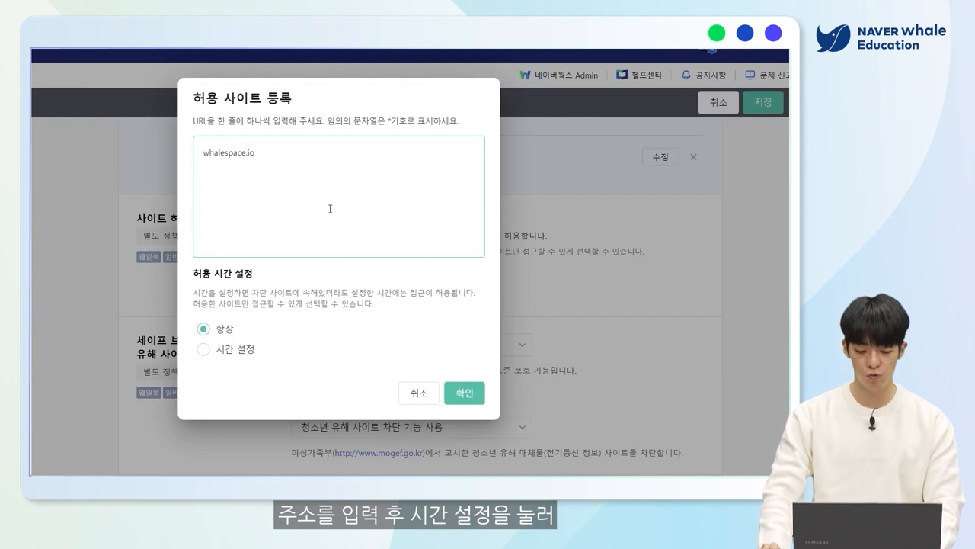
Step: Set the allowed site's access time from 월요일 00:00 to 금요일 23:30 and confirm the registration
left_click(234, 349)
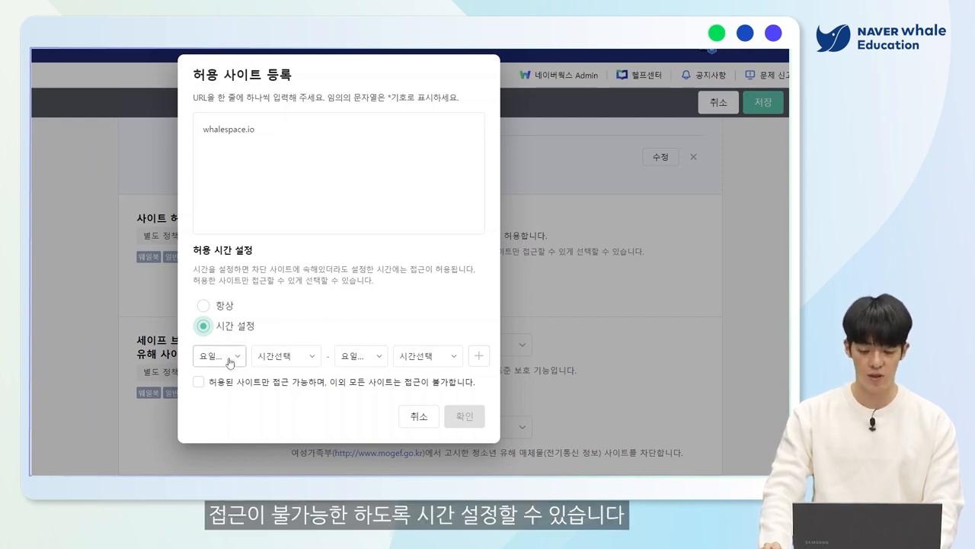
left_click(229, 362)
left_click(223, 266)
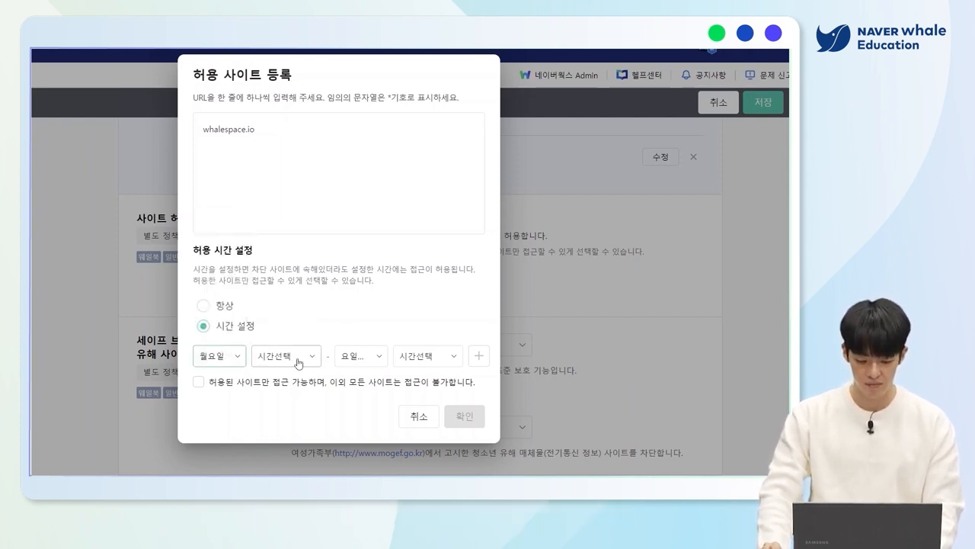
left_click(298, 364)
left_click(272, 264)
left_click(362, 364)
scroll(352, 311, "down", 3)
left_click(358, 268)
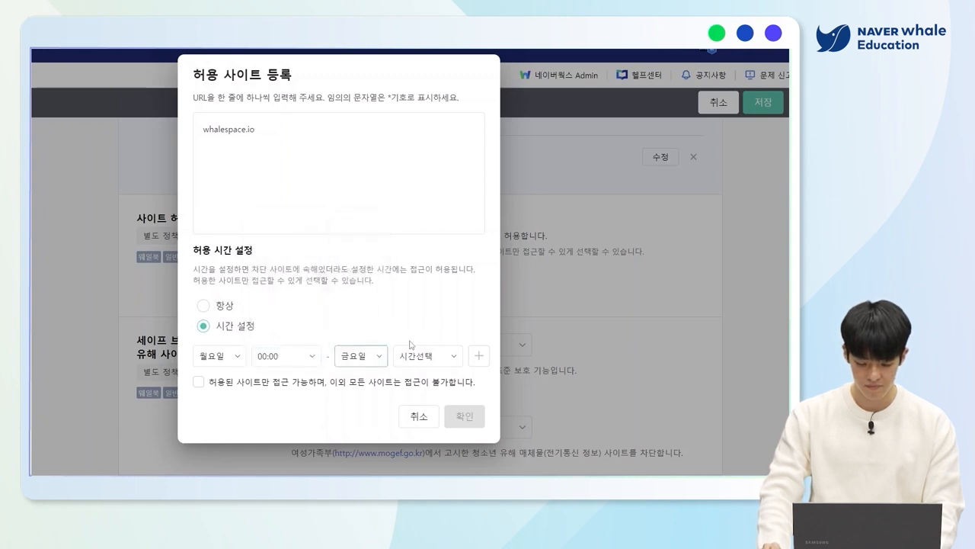
left_click(425, 355)
scroll(427, 328, "down", 10)
scroll(434, 316, "down", 8)
left_click(429, 327)
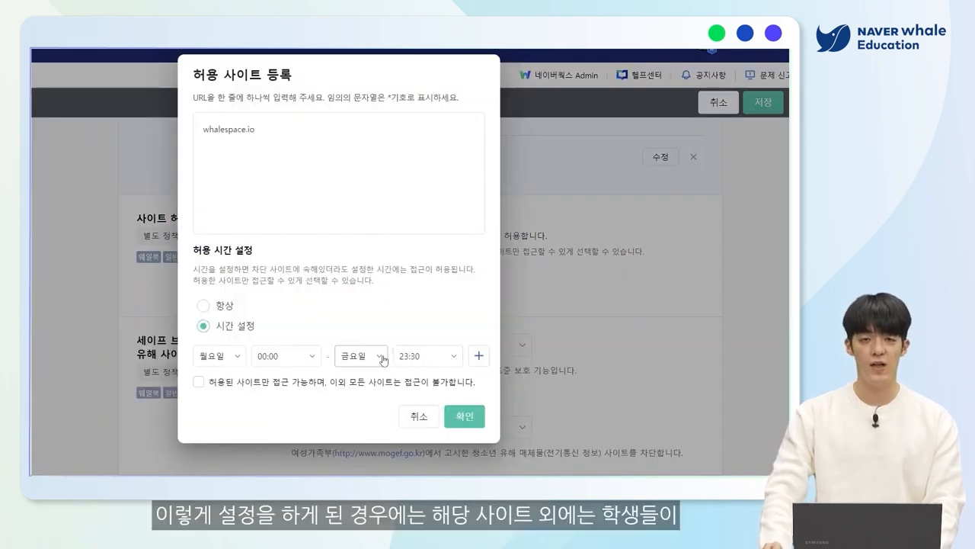
left_click(455, 423)
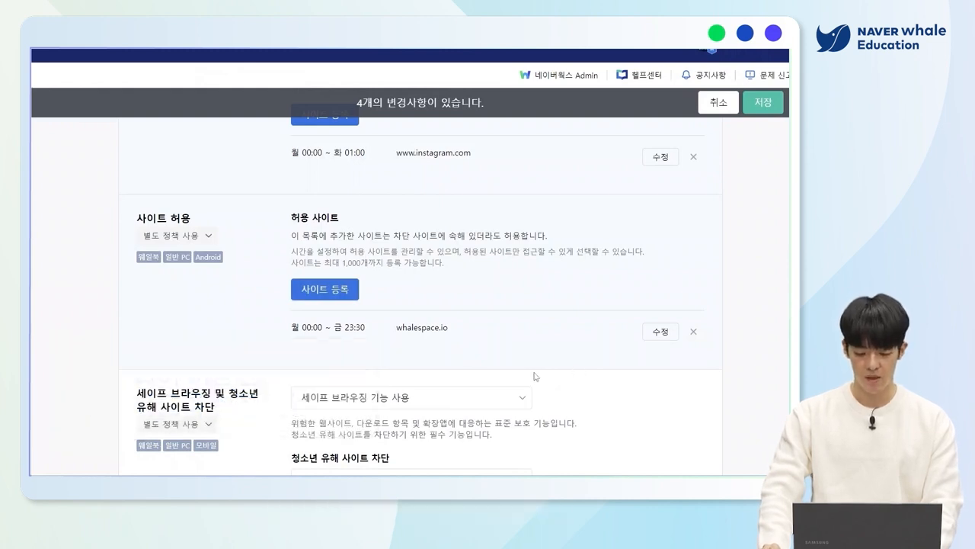
Step: Save the pending site block and allow changes, and go to the 앱 및 확장앱 policy settings
scroll(535, 377, "down", 3)
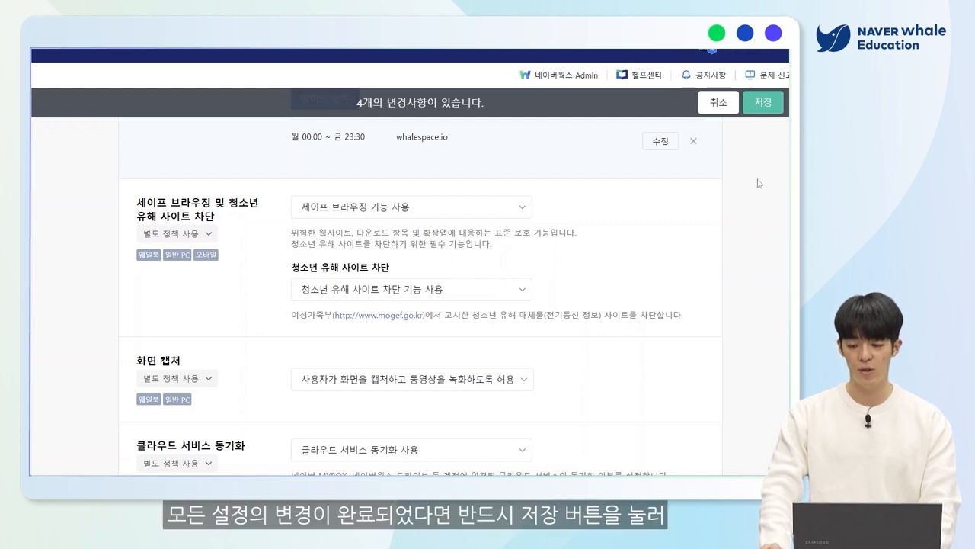
left_click(765, 105)
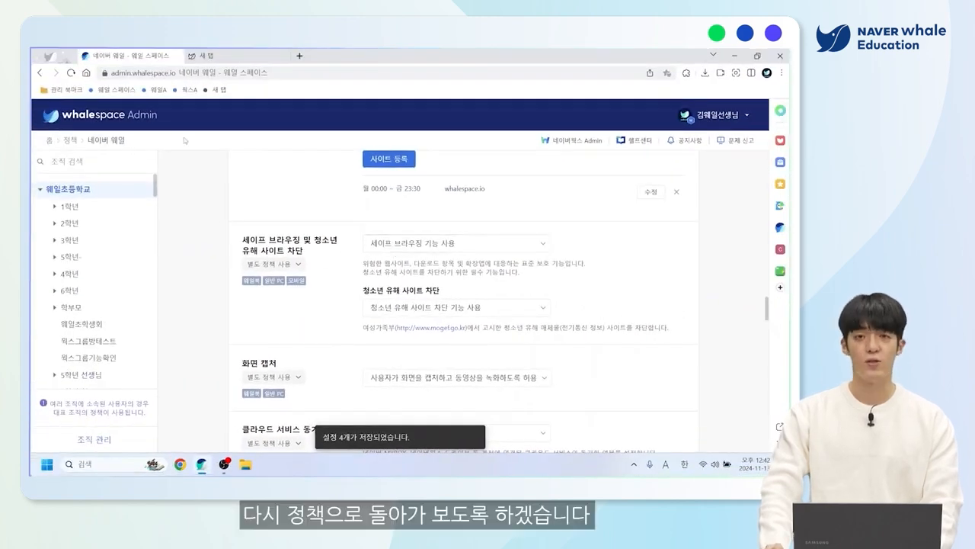
left_click(70, 141)
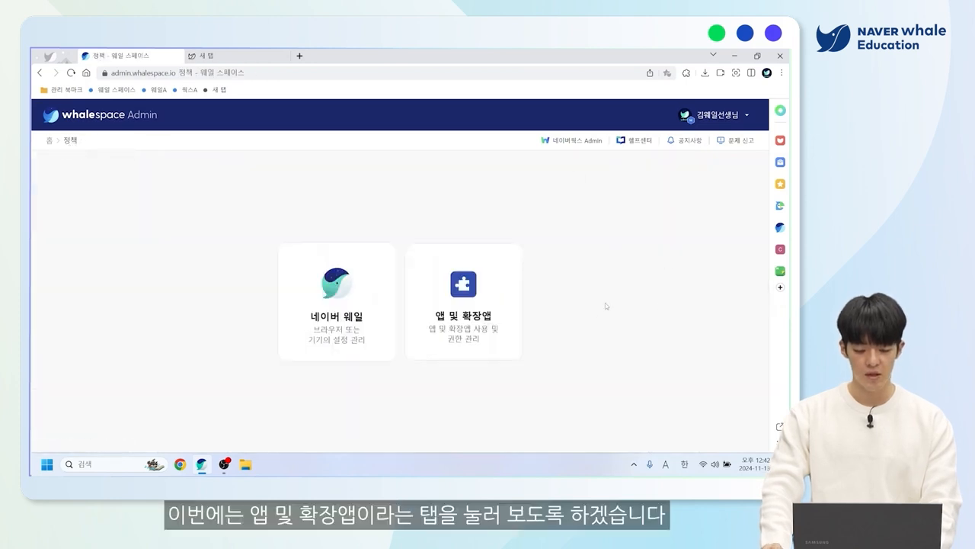
left_click(492, 330)
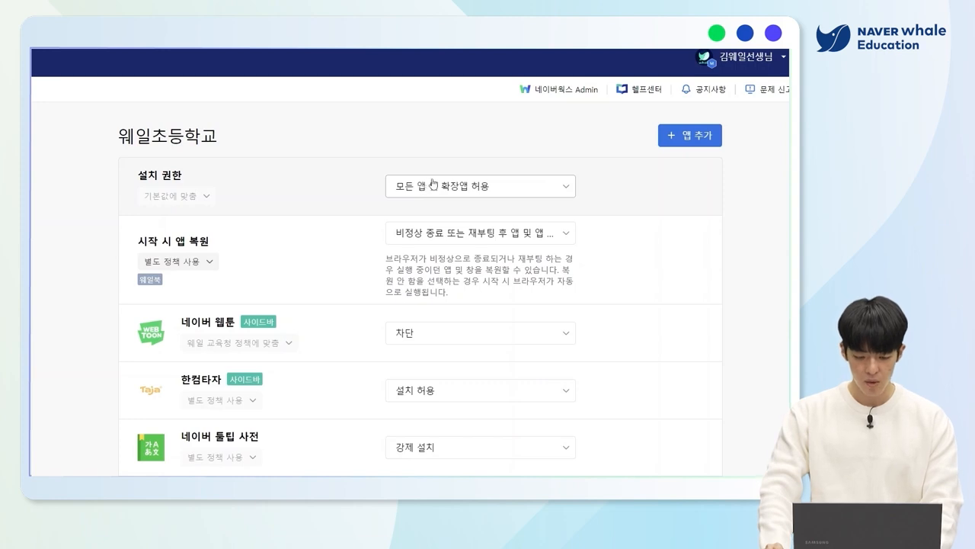
Step: Review the school's managed app list and add the 우클릭 차단 해제 app to it
scroll(463, 201, "down", 2)
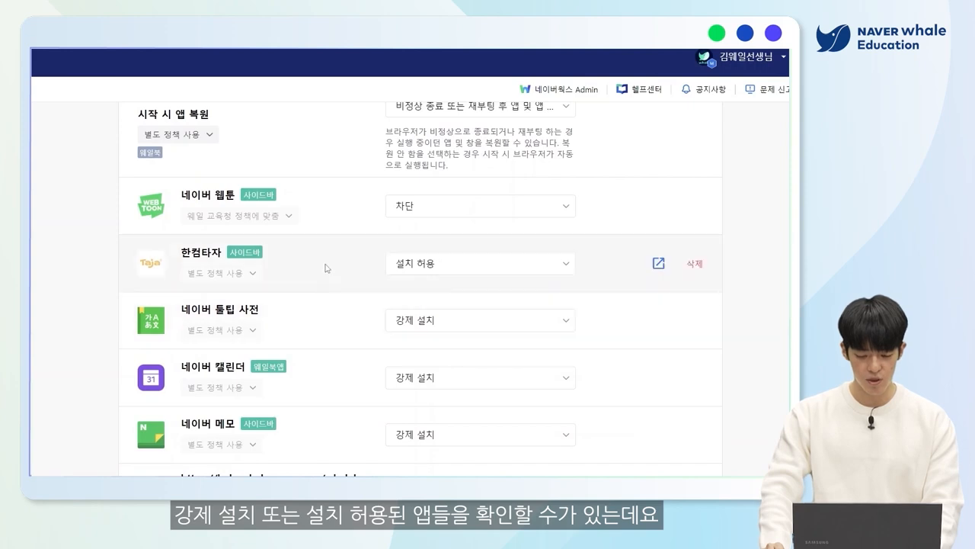
scroll(325, 268, "down", 1)
scroll(332, 261, "down", 3)
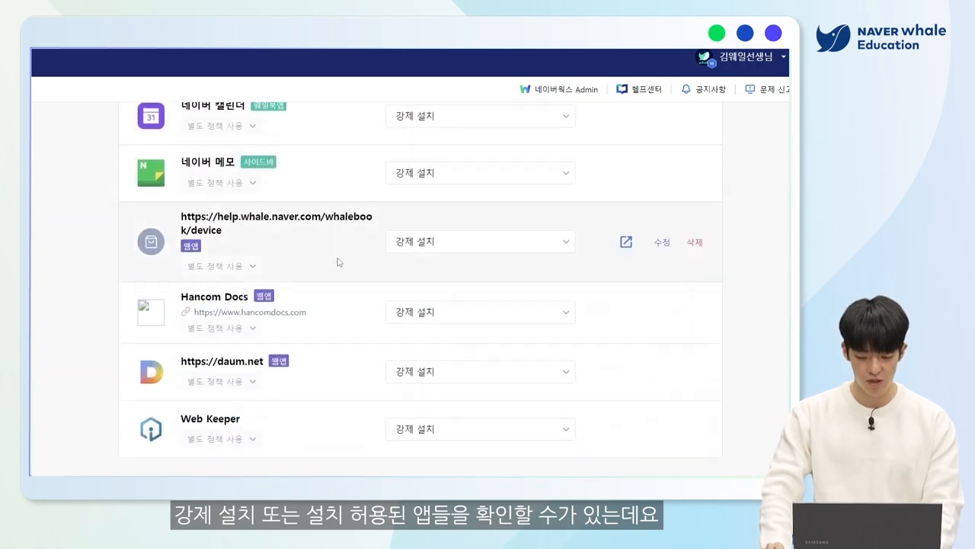
scroll(333, 262, "up", 6)
left_click(690, 135)
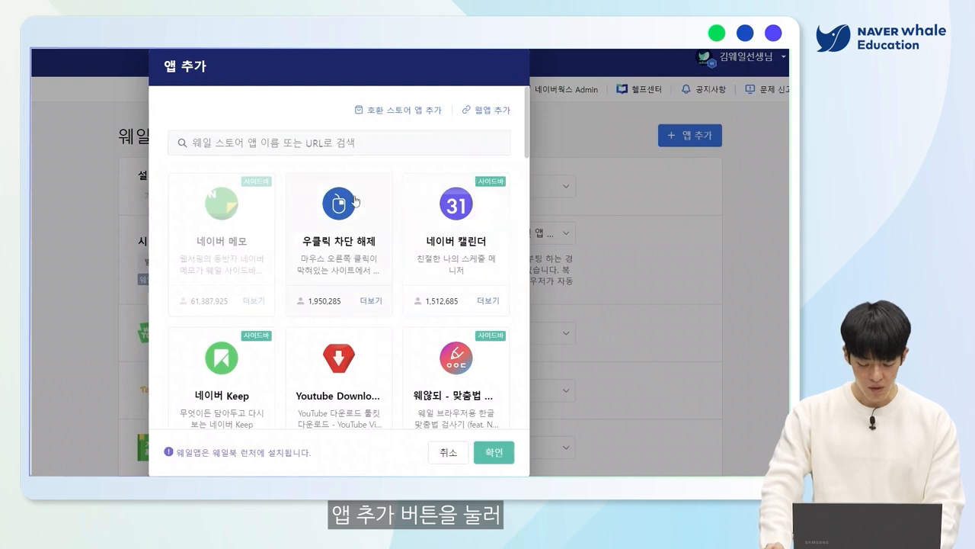
left_click(347, 214)
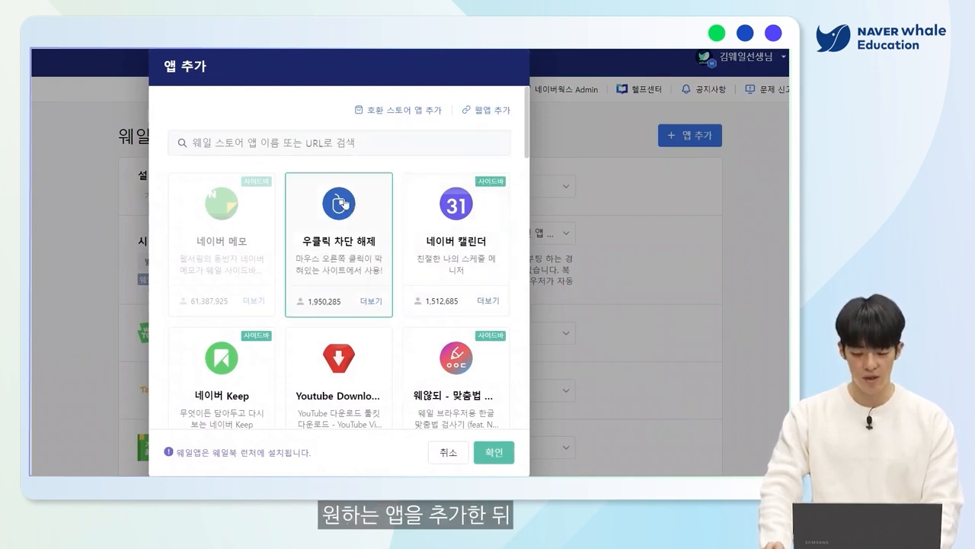
left_click(494, 452)
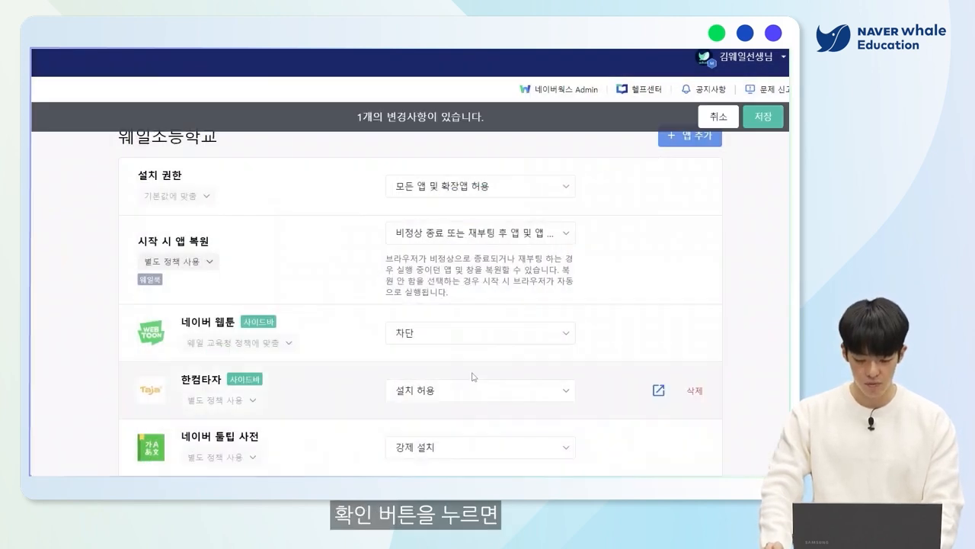
scroll(490, 333, "down", 5)
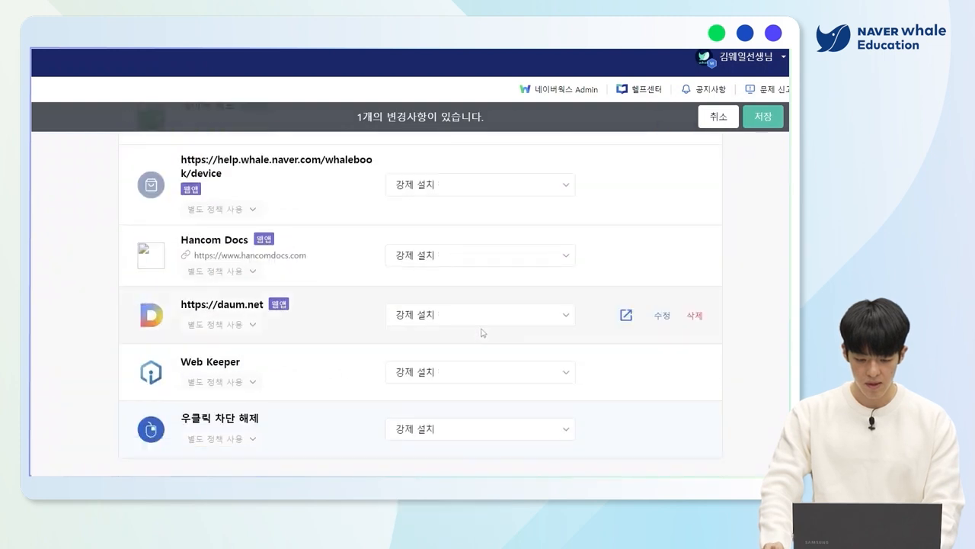
Step: Keep the 우클릭 차단 해제 app's installation policy at 강제 설치 and save the pending app list change
left_click(495, 430)
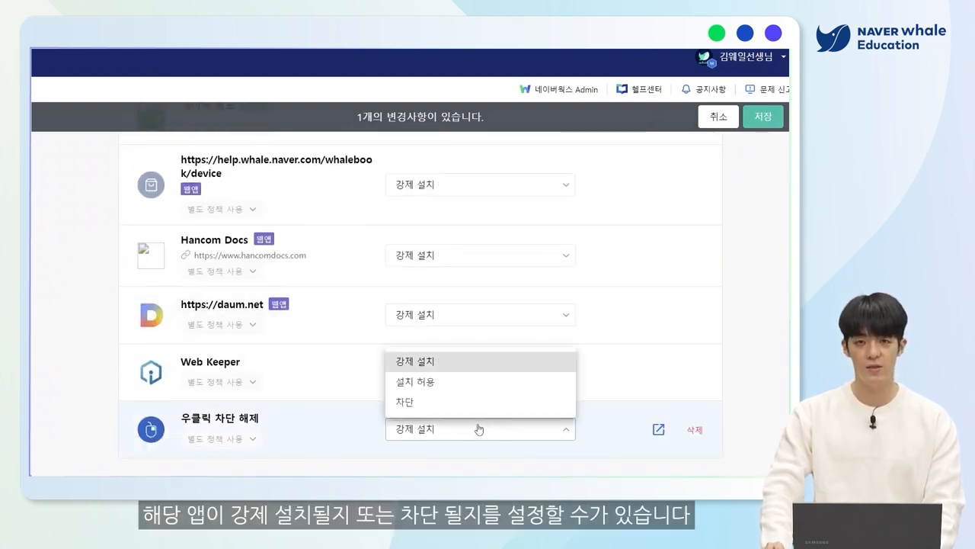
left_click(474, 361)
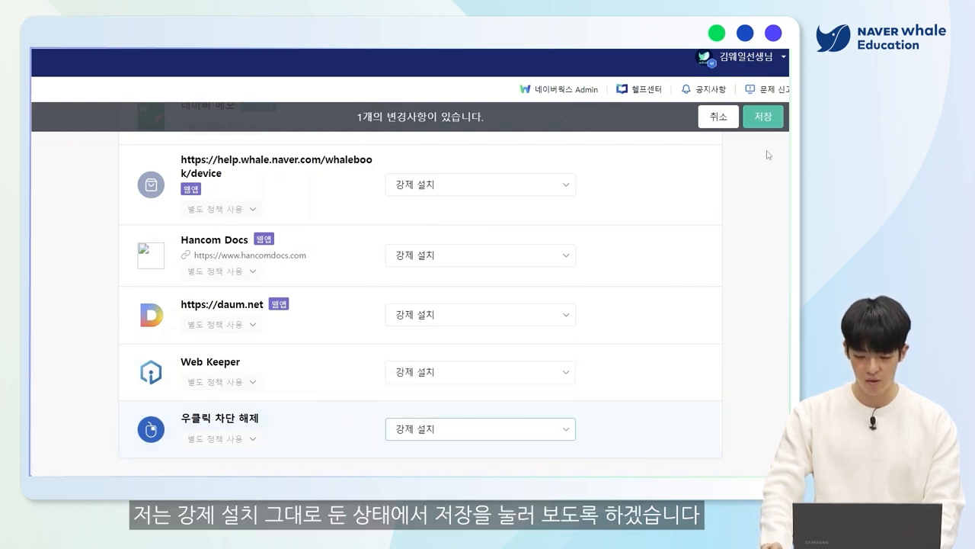
left_click(779, 118)
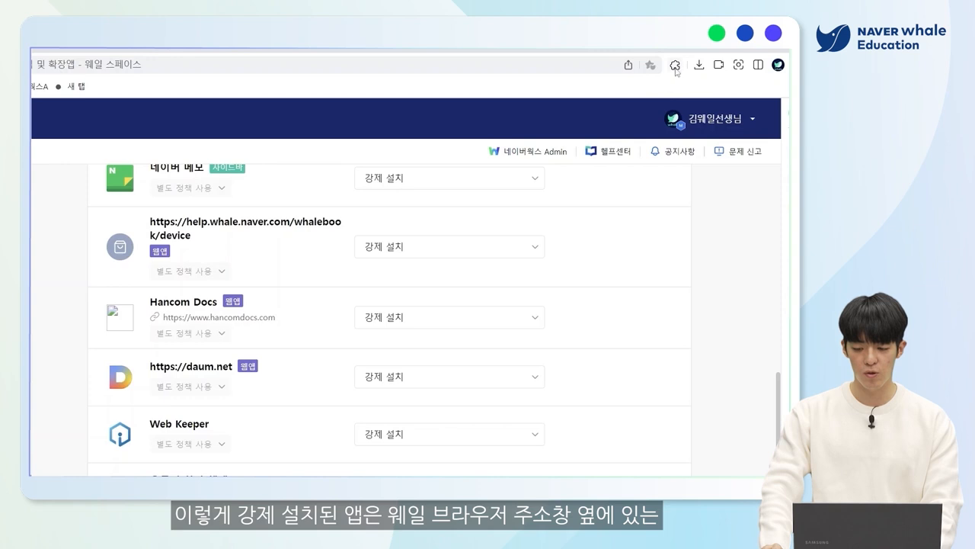
Step: Check the browser's list of installed extensions, close it, and open the Whale store's extension page
left_click(675, 65)
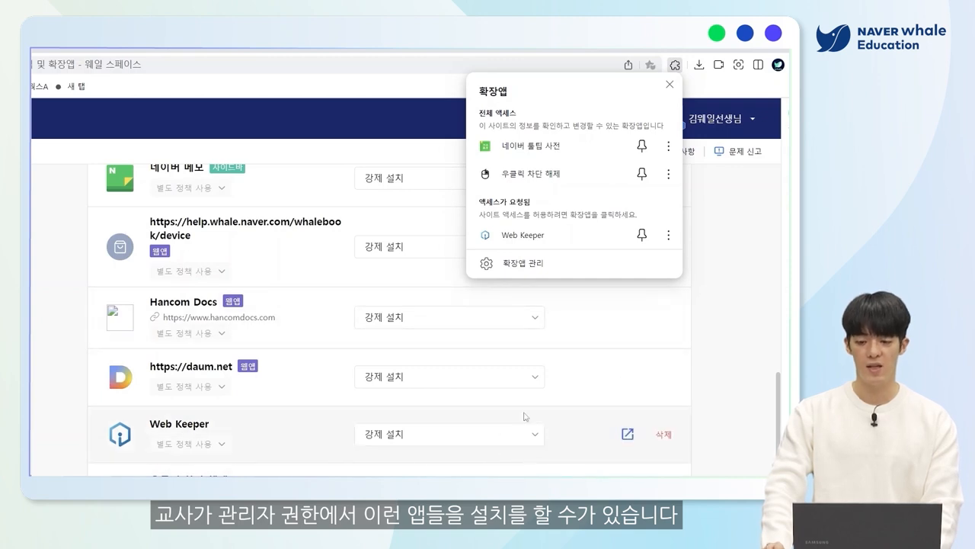
left_click(730, 214)
left_click(778, 64)
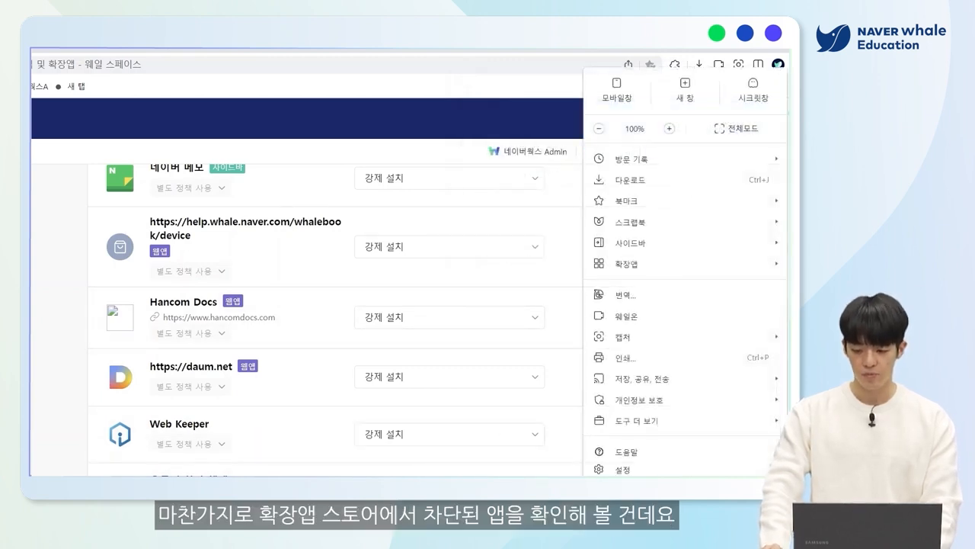
mouse_move(695, 259)
left_click(556, 279)
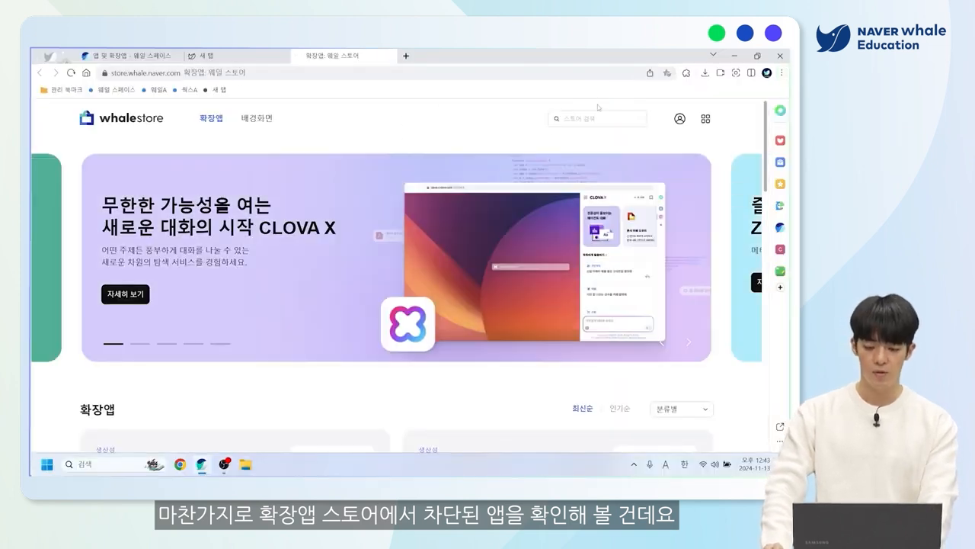
Step: Search the Whale store for 웹툰 and examine the 네이버 웹툰 extension's entry in the results
left_click(597, 116)
type("dnpq")
key("BackSpace")
key("BackSpace")
key("BackSpace")
key("BackSpace")
key("Hangul")
type("웹툰")
key("Return")
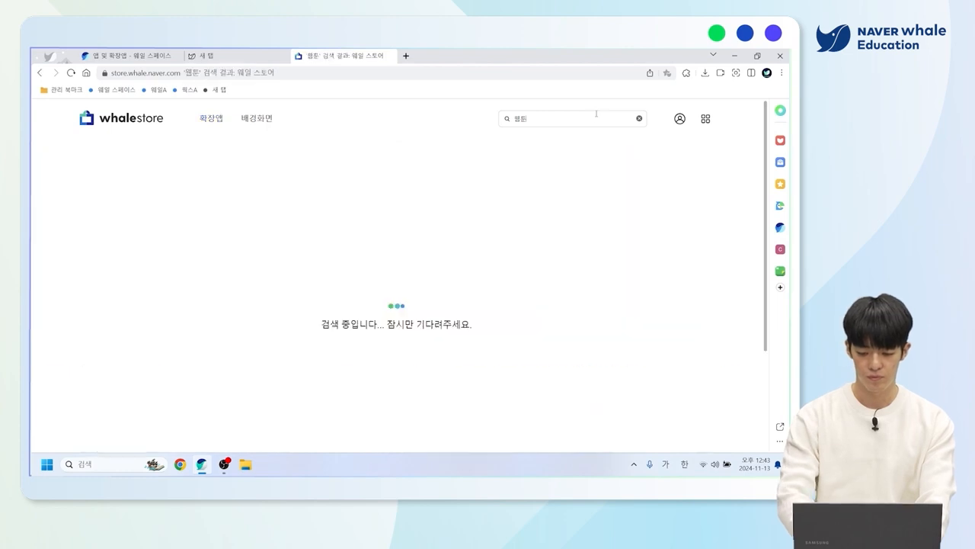
scroll(76, 210, "down", 1)
scroll(76, 211, "down", 1)
mouse_move(162, 232)
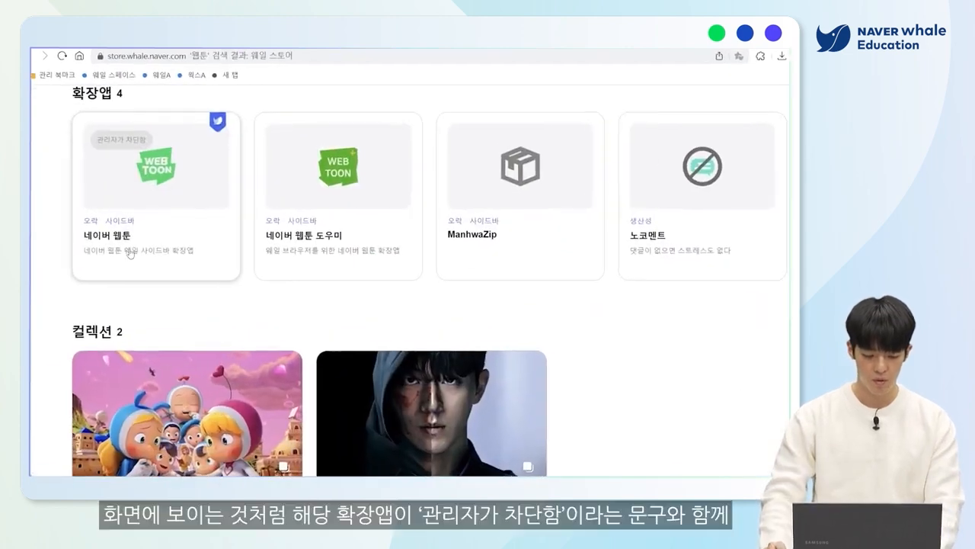